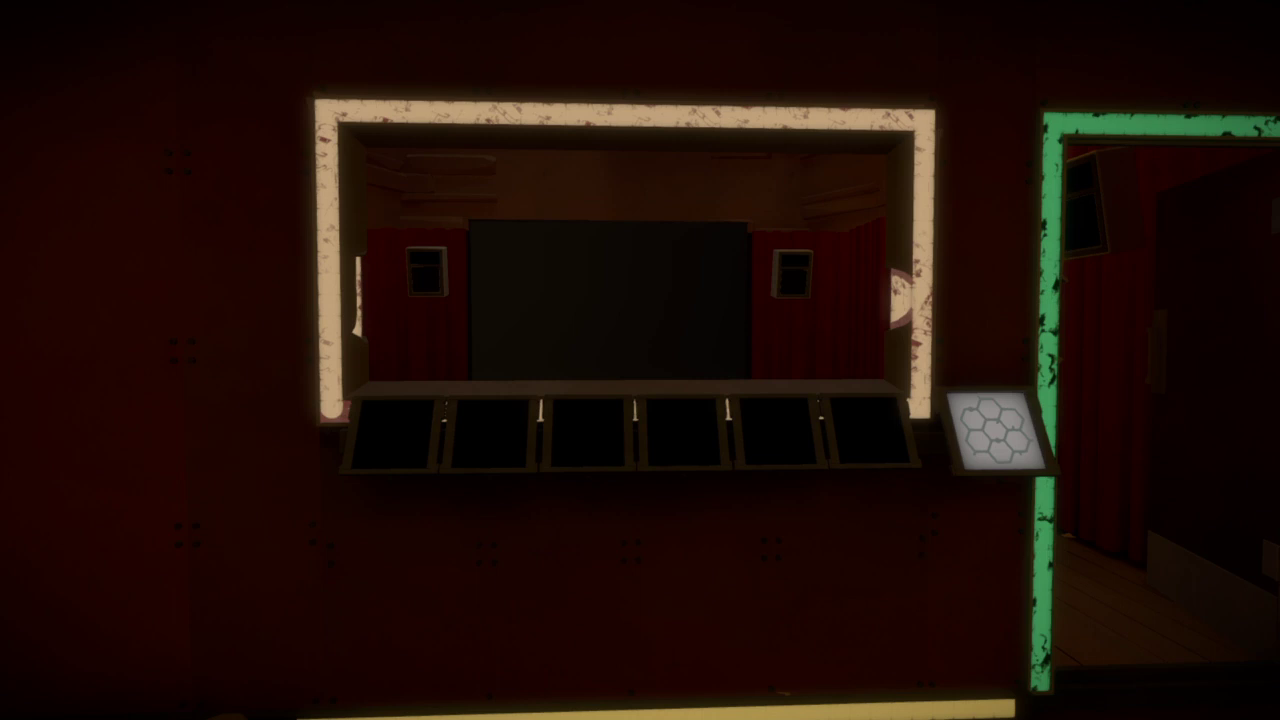
Walk up to the hexagon panel and begin a line from its centre dot
{"action": "left_click", "coordinate": [640, 360]}
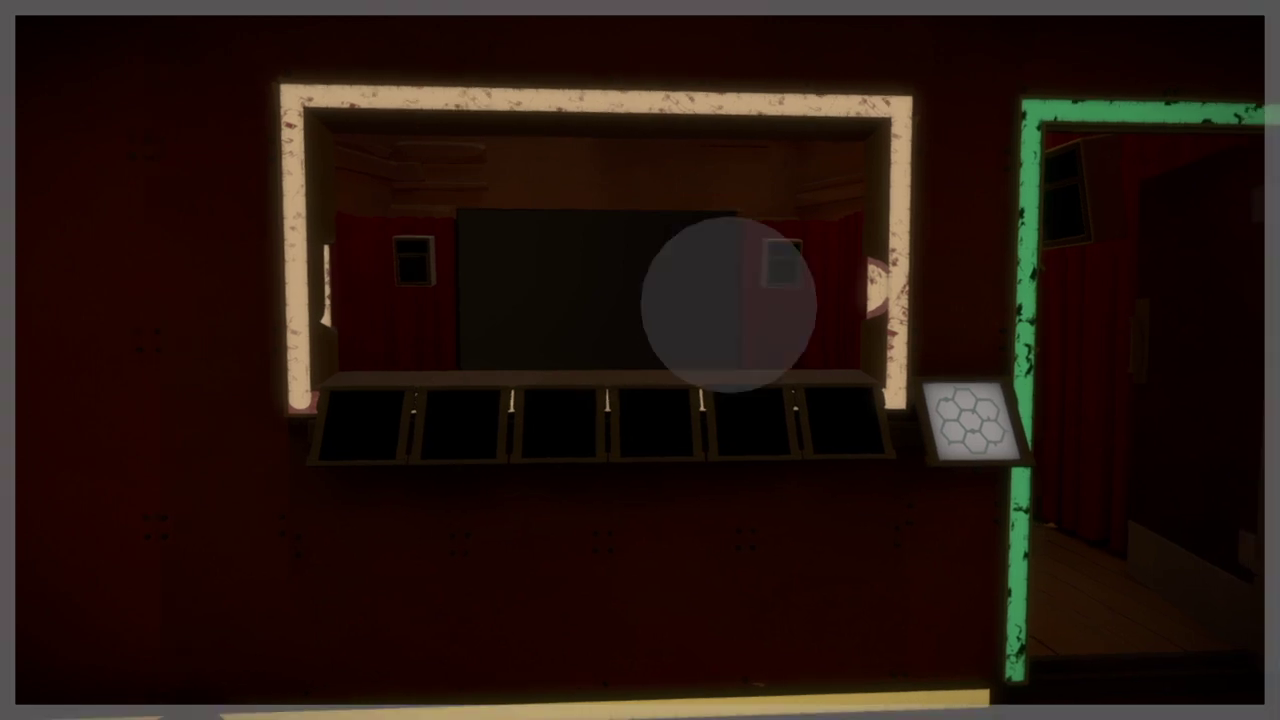
{"action": "key", "text": "w"}
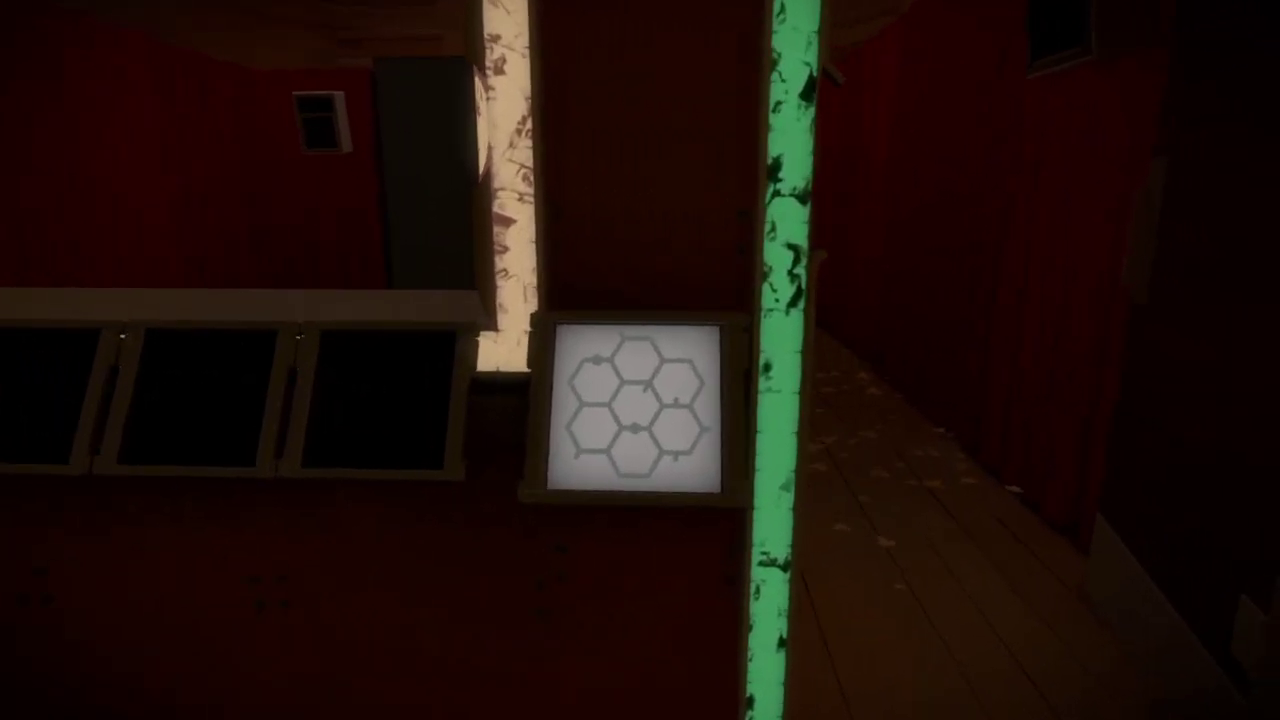
{"action": "left_click", "coordinate": [640, 360]}
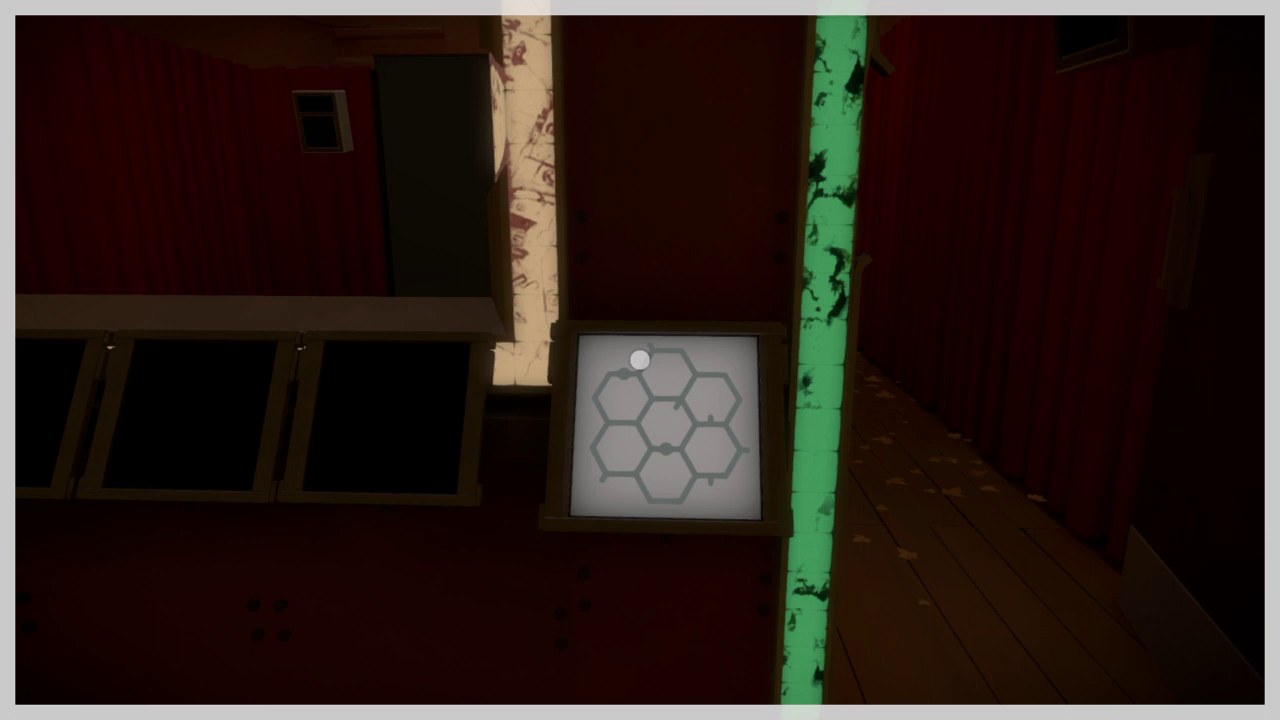
{"action": "key", "text": "s"}
{"action": "key", "text": "a"}
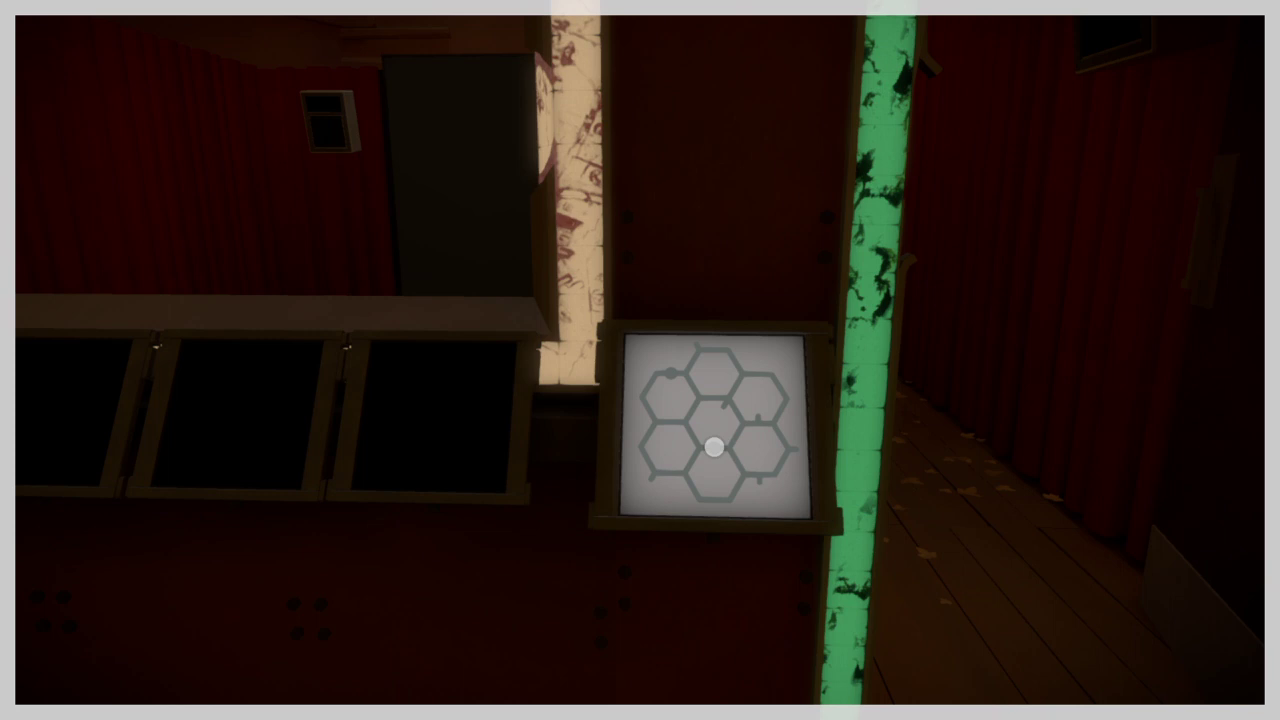
Abandon the line at the lower-left exit, then trace around the bottom hexagon toward the top
{"action": "left_click", "coordinate": [714, 448]}
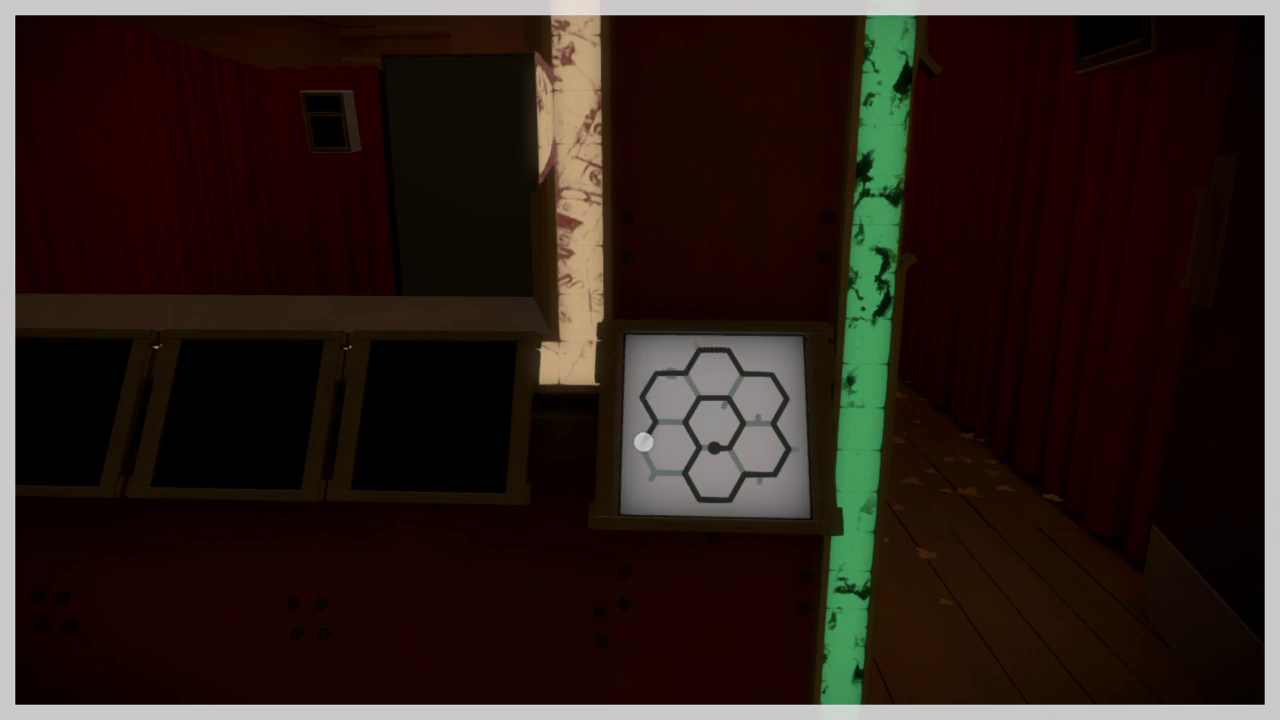
{"action": "left_click", "coordinate": [646, 477]}
{"action": "right_click", "coordinate": [646, 477]}
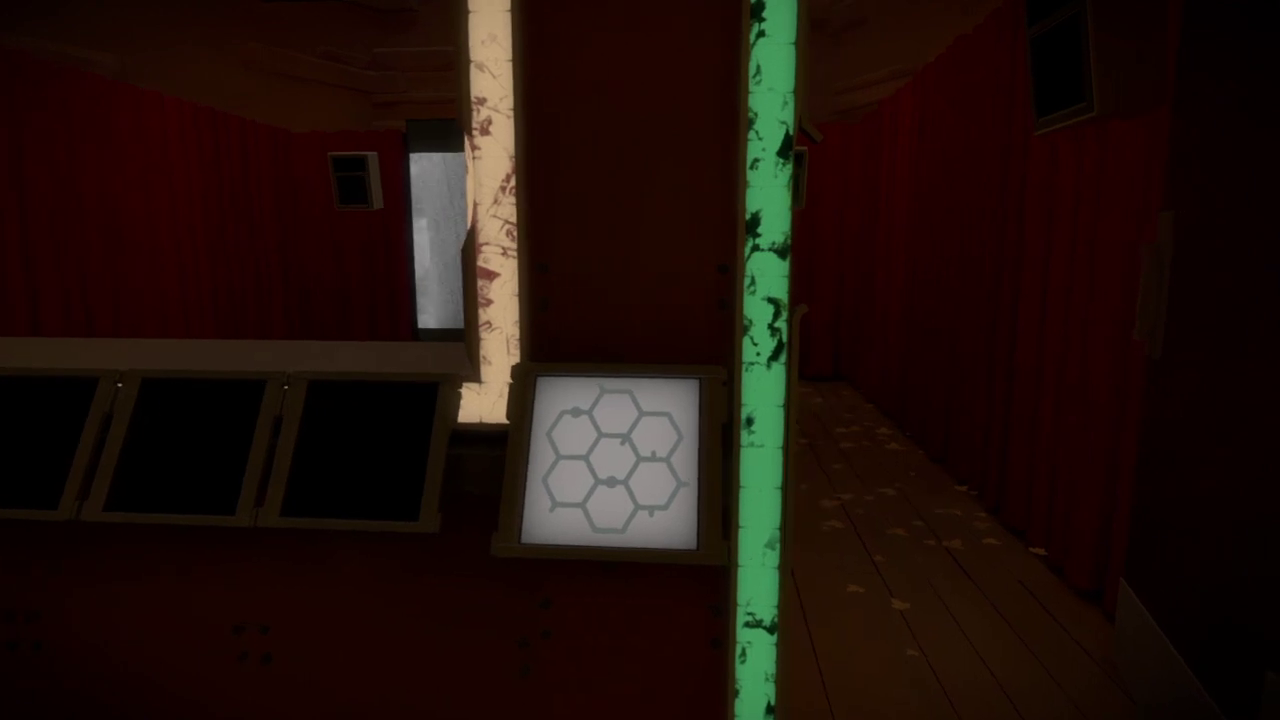
{"action": "left_click", "coordinate": [640, 358]}
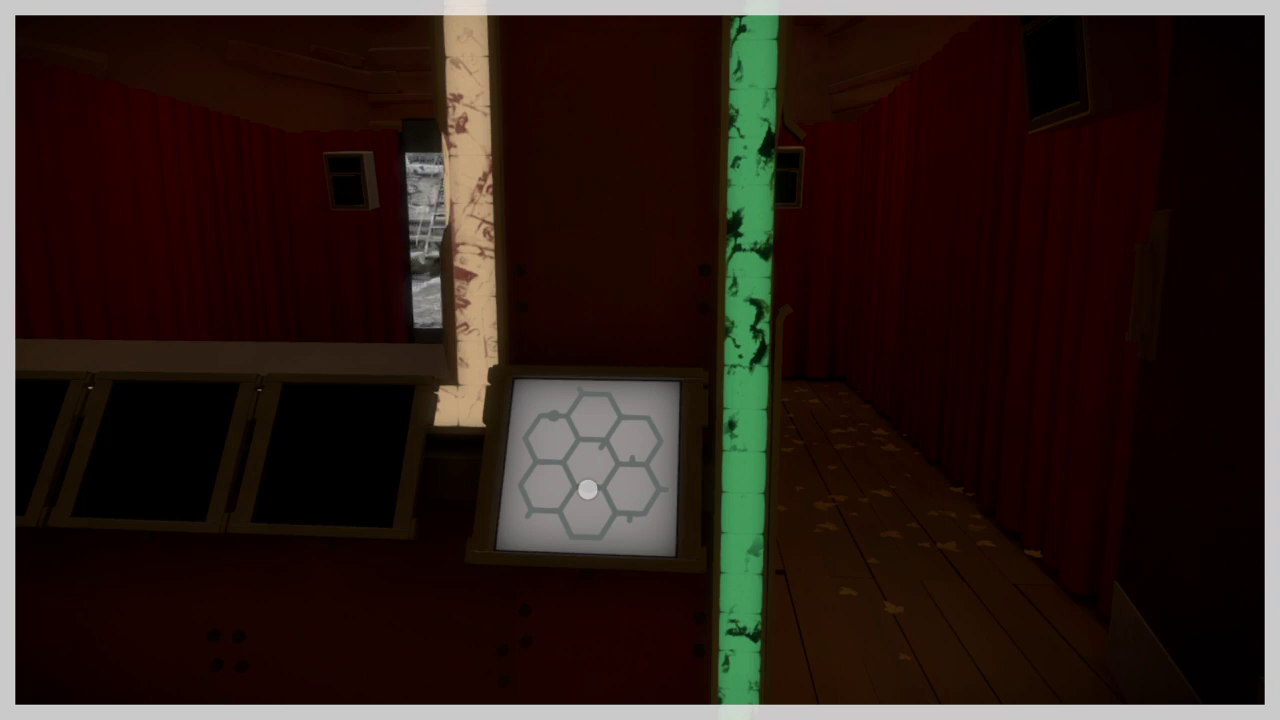
{"action": "left_click_drag", "start_coordinate": [587, 487], "coordinate": [579, 388]}
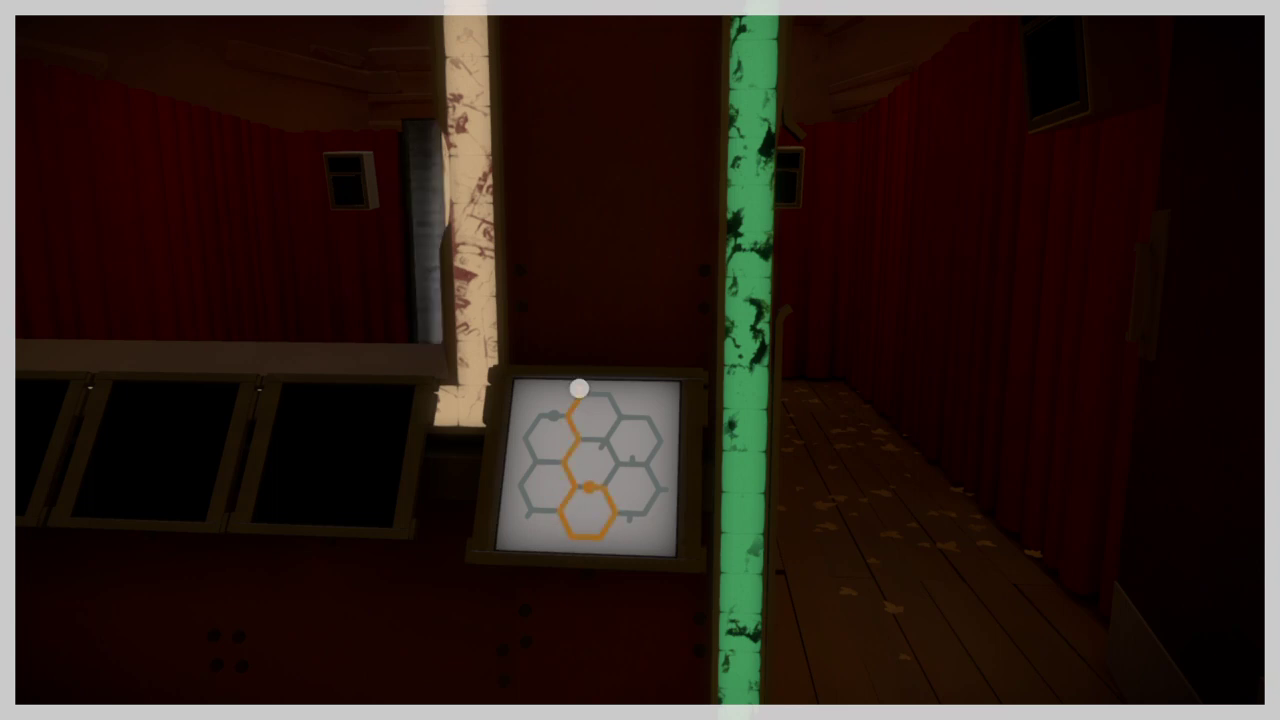
Walk to the stage to watch the lecture film, then return to the hexagon panel
{"action": "key", "text": "w"}
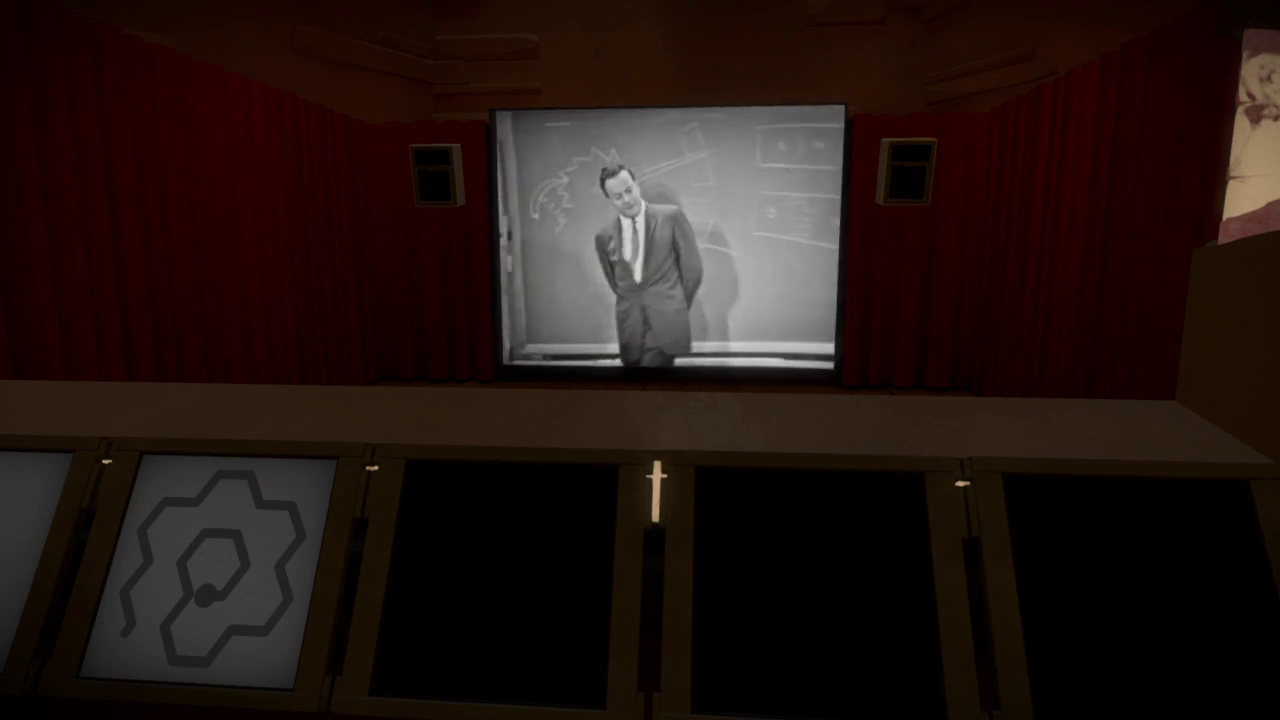
{"action": "key", "text": "w"}
{"action": "key", "text": "s"}
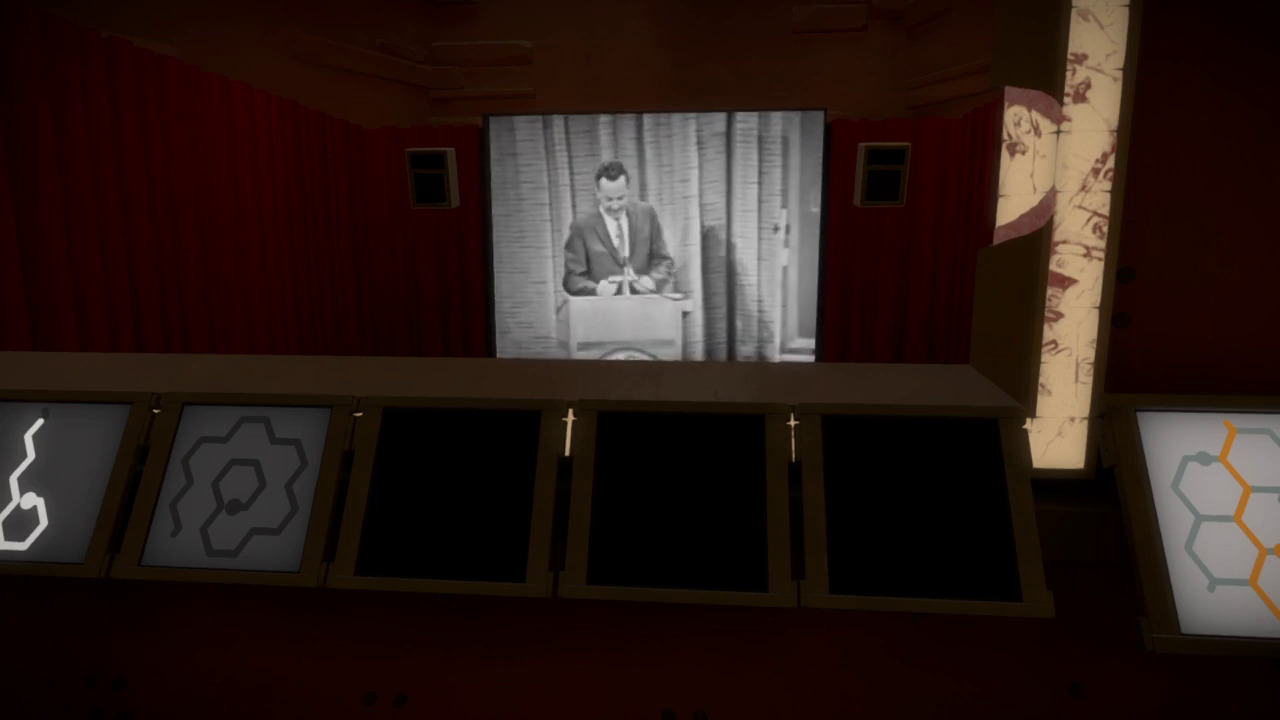
{"action": "key", "text": "d"}
{"action": "left_click", "coordinate": [640, 360]}
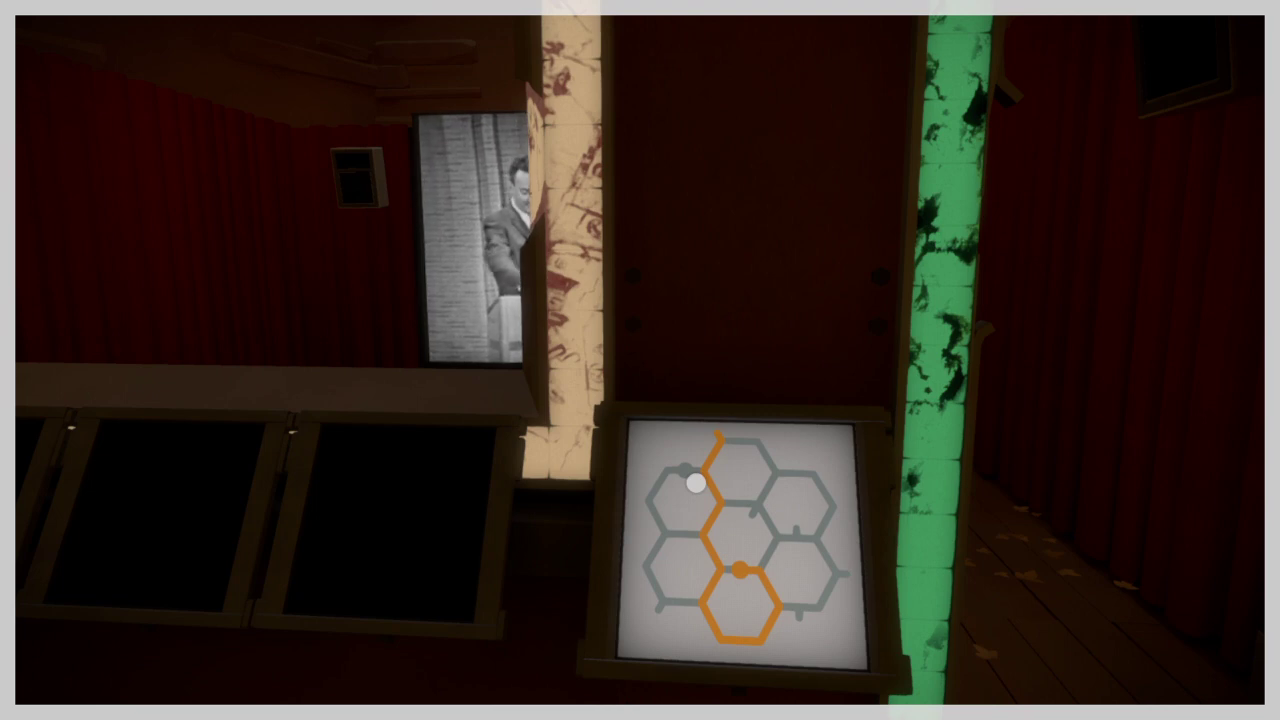
Trace a new path to the right-edge exit, then another along the lower hexagons
{"action": "left_click", "coordinate": [686, 471]}
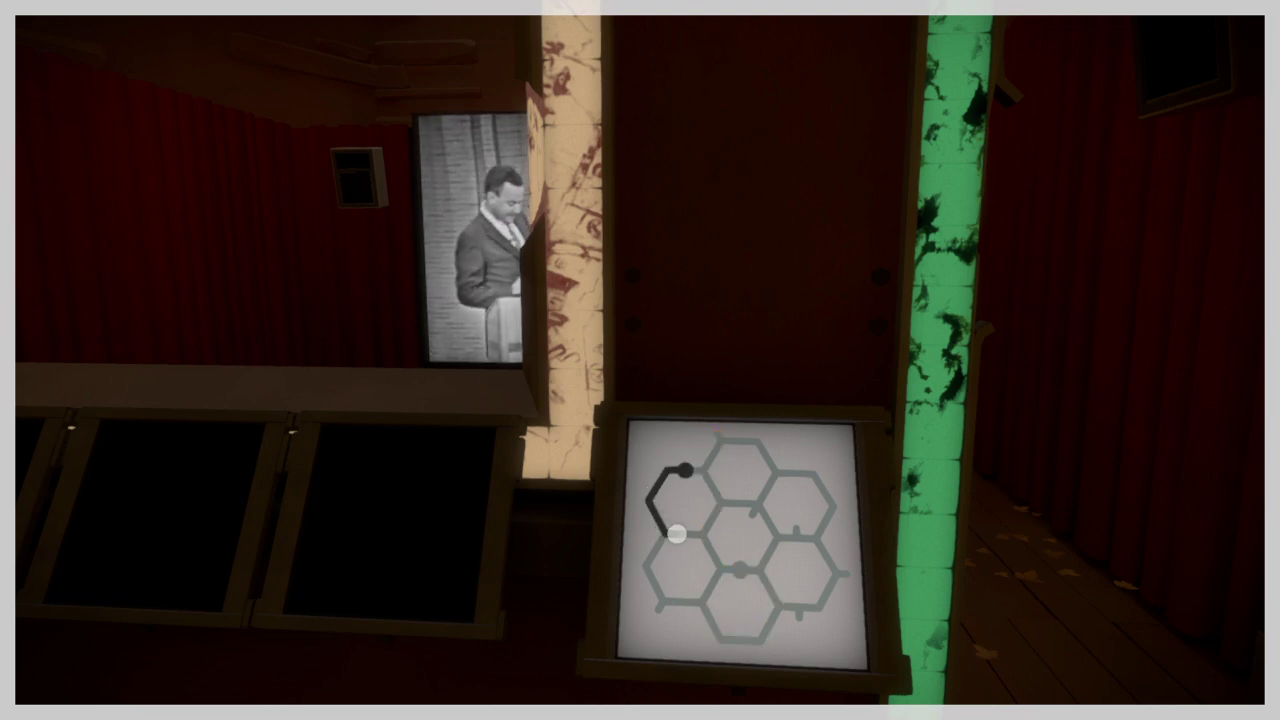
{"action": "left_click", "coordinate": [846, 573]}
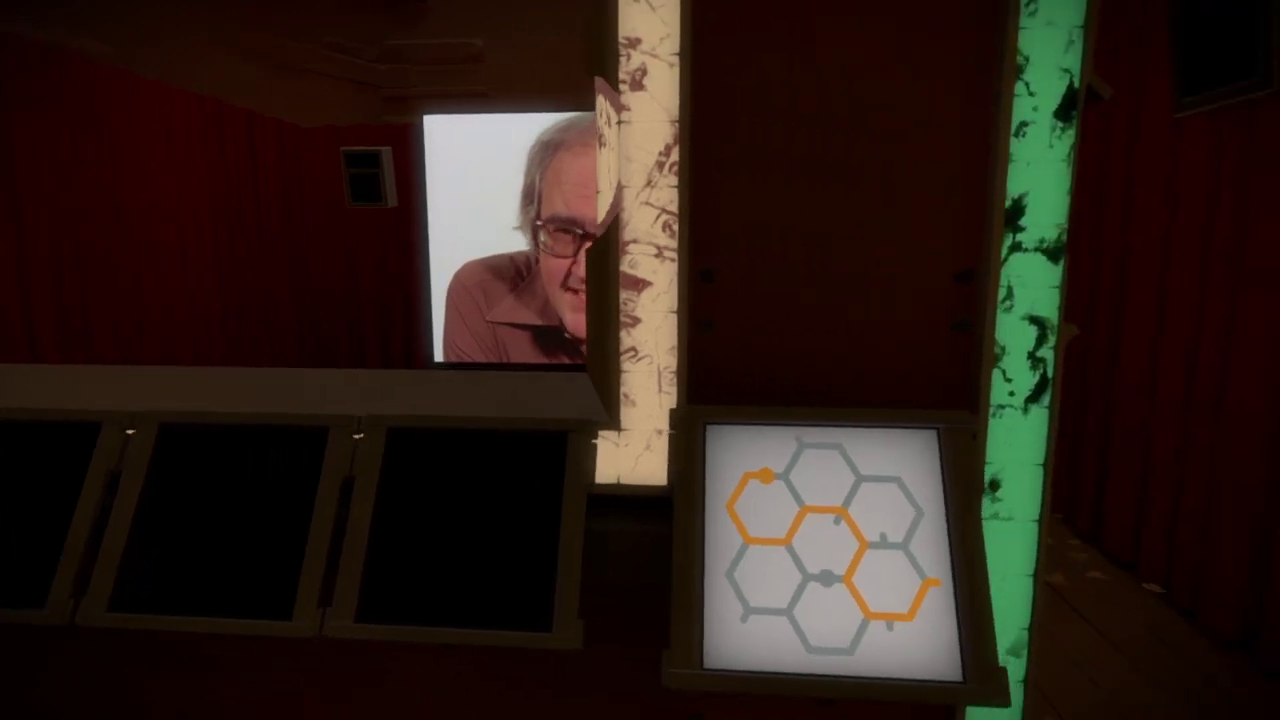
{"action": "left_click", "coordinate": [640, 360]}
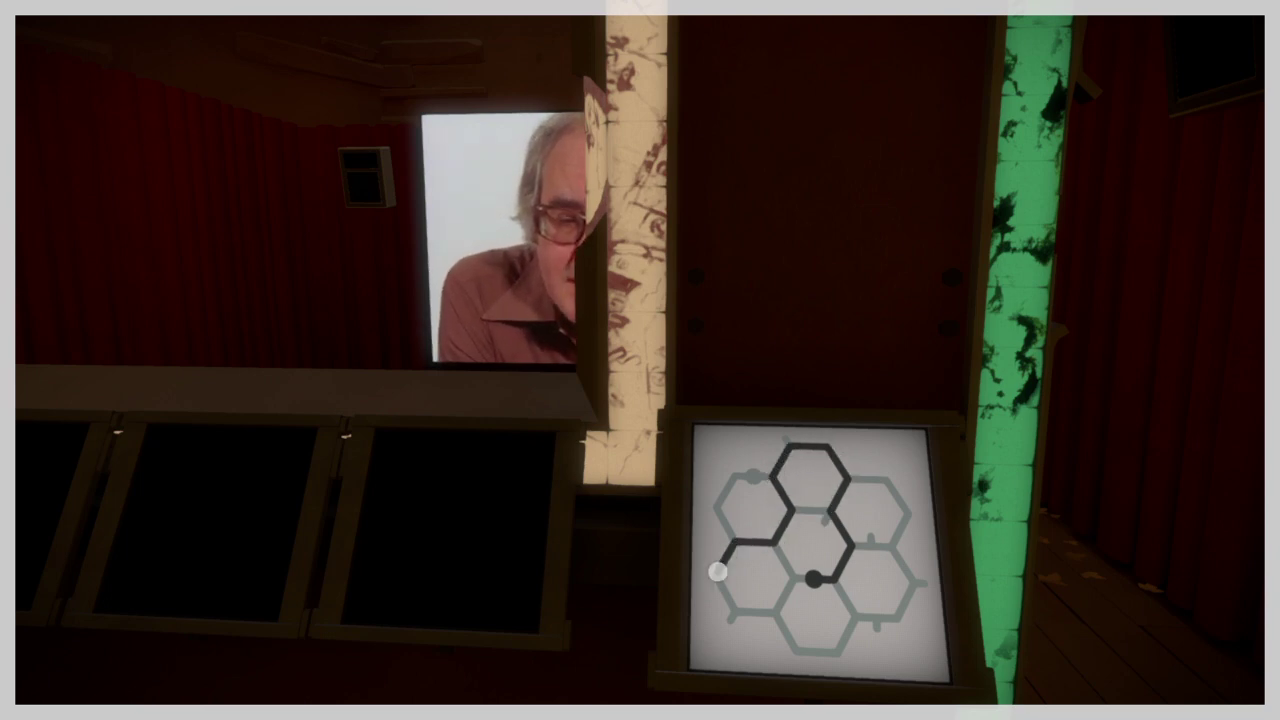
{"action": "left_click", "coordinate": [923, 583]}
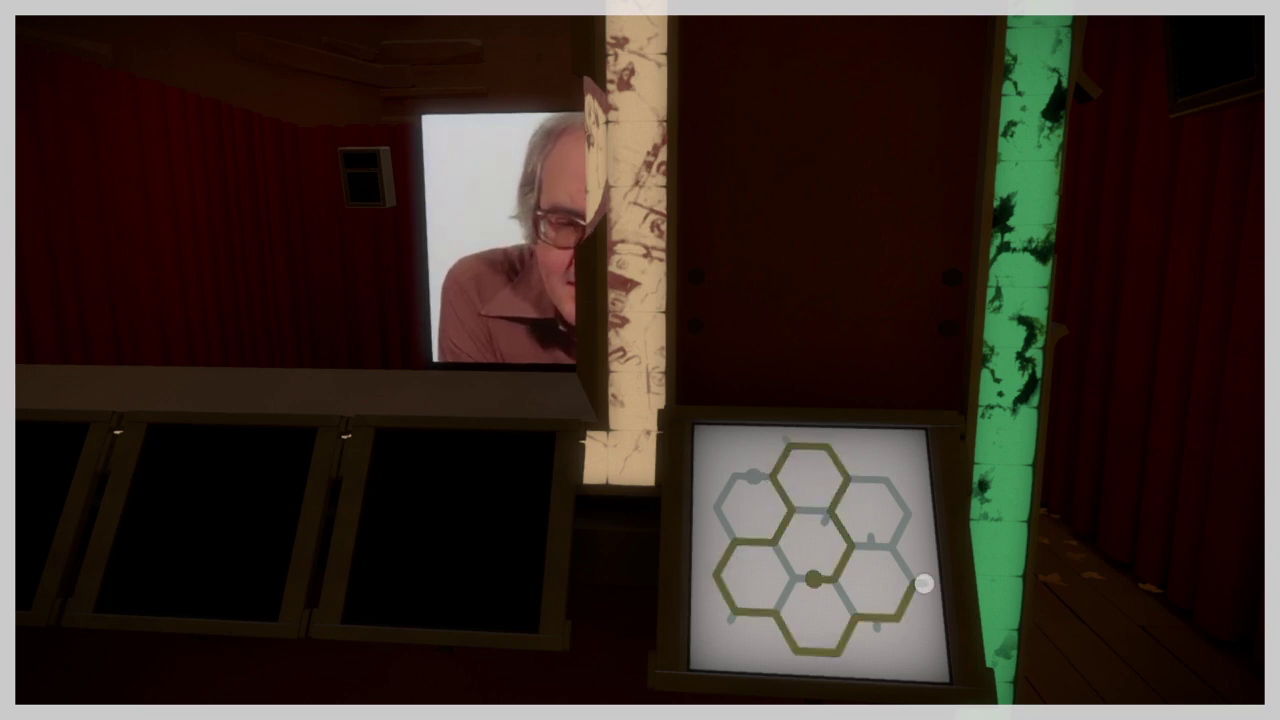
Confirm the orange hexagon solution, leave puzzle mode and walk toward the lit panel
{"action": "left_click", "coordinate": [900, 557]}
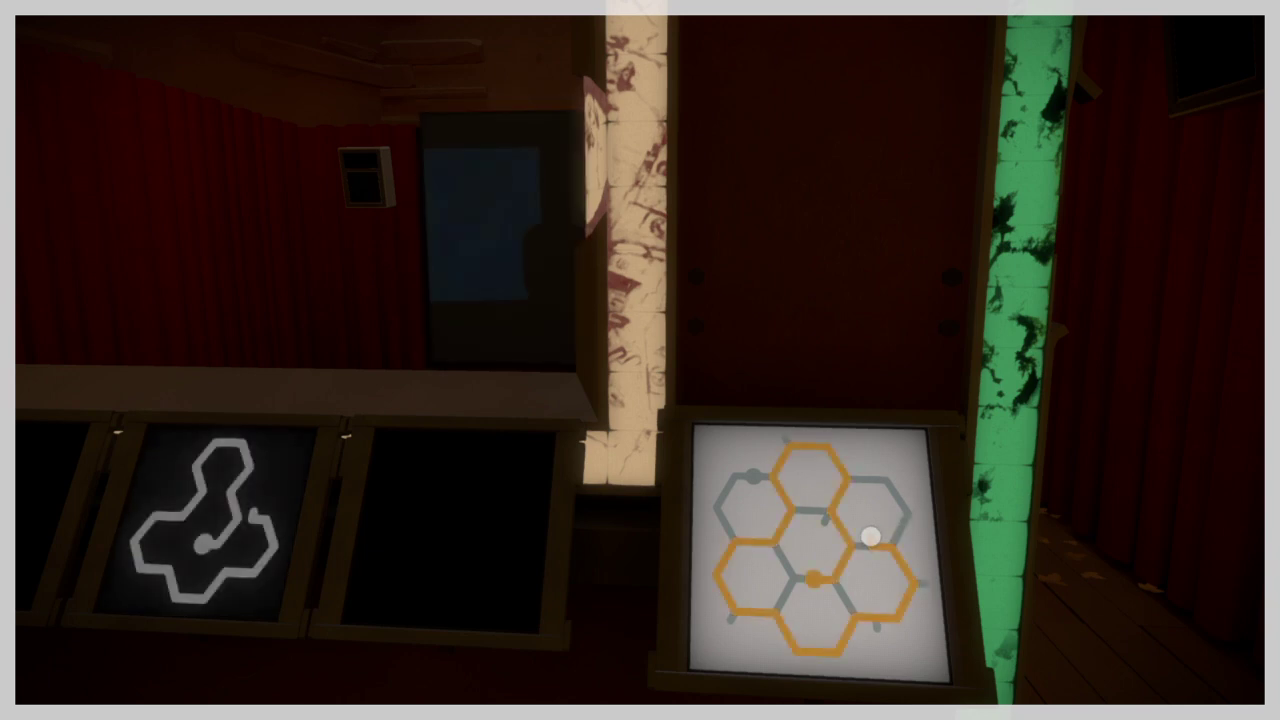
{"action": "right_click", "coordinate": [870, 537]}
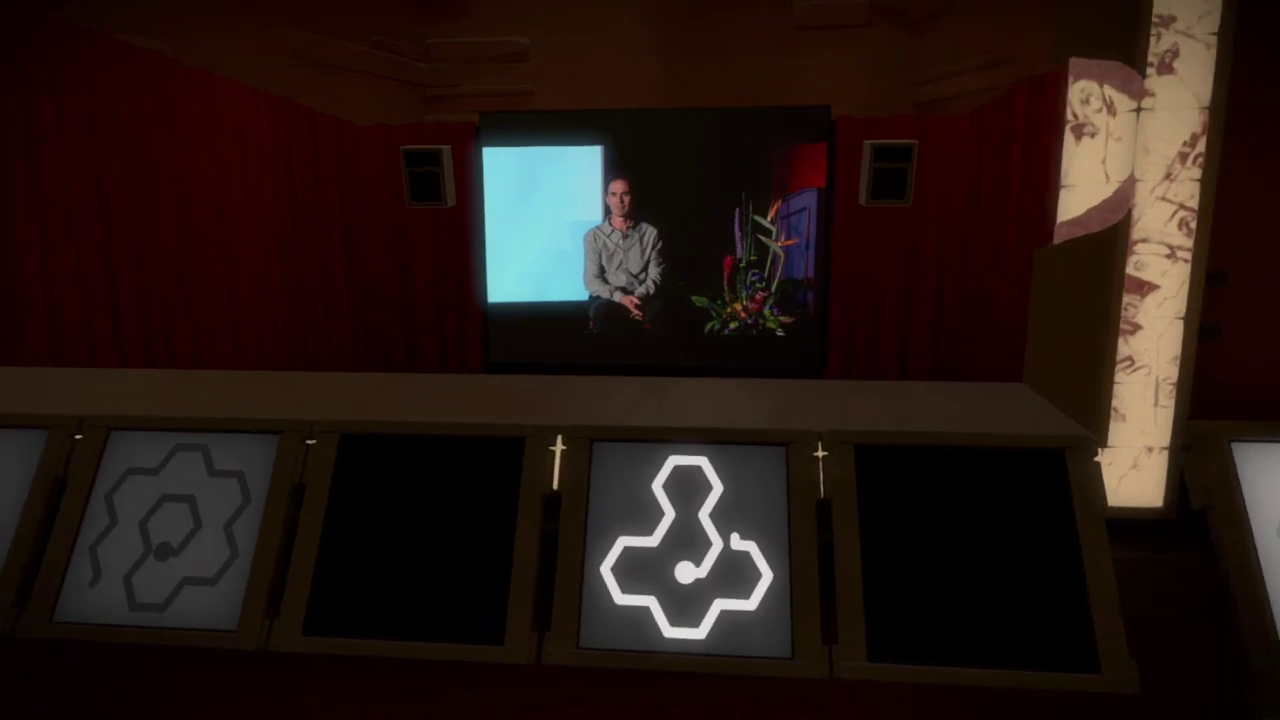
{"action": "key", "text": "w"}
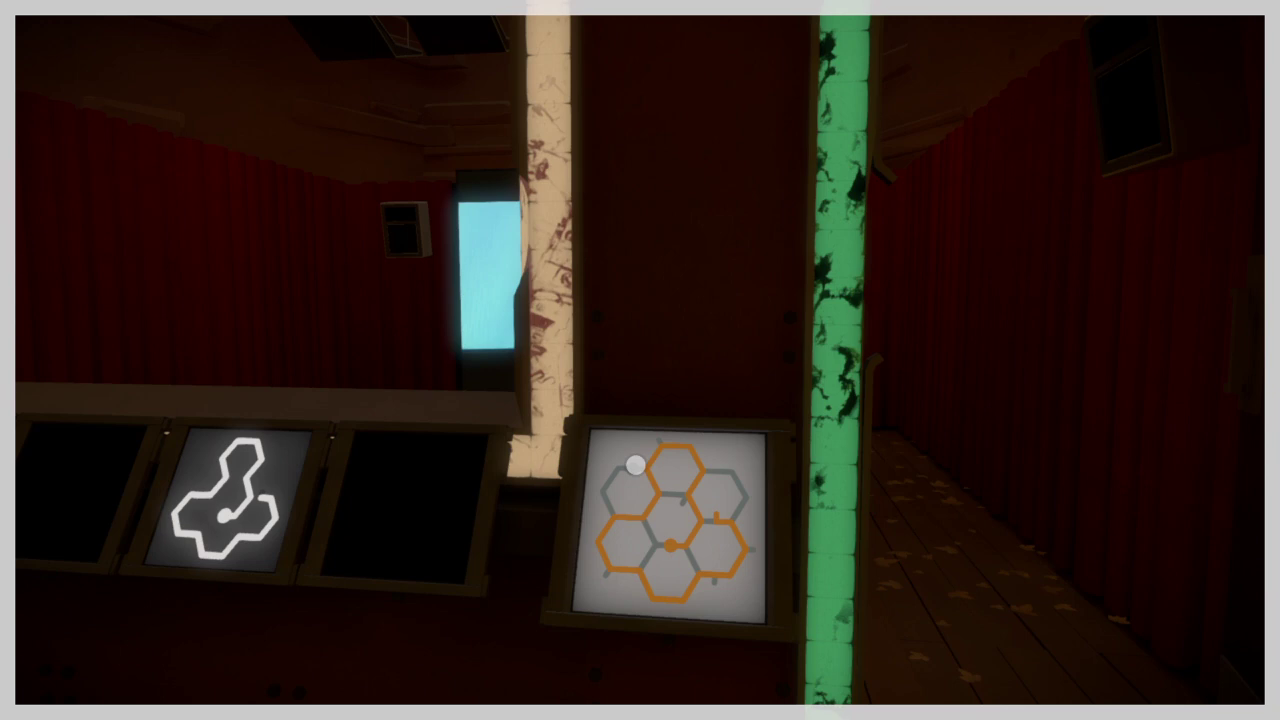
Trace a line down the left side and along the lower hexagon edges to the exit
{"action": "left_click_drag", "start_coordinate": [635, 465], "coordinate": [630, 570]}
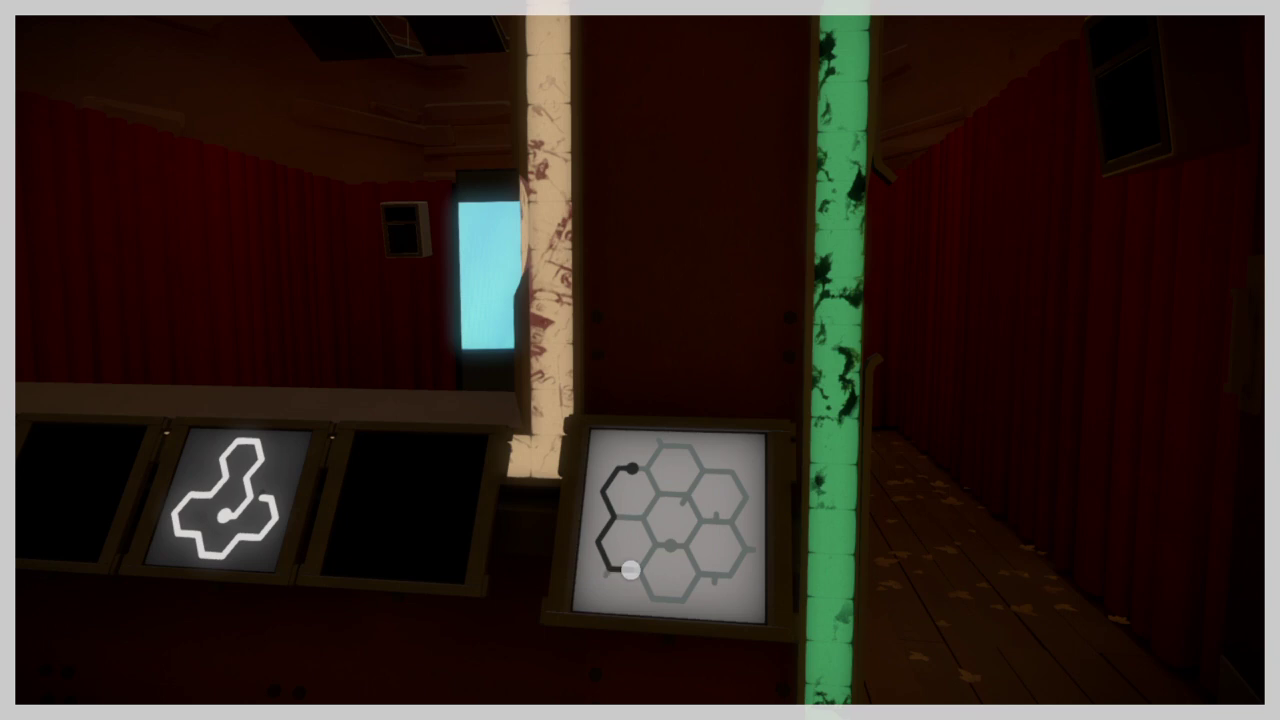
{"action": "mouse_move", "coordinate": [630, 570]}
{"action": "left_mouse_down"}
{"action": "mouse_move", "coordinate": [663, 543]}
{"action": "mouse_move", "coordinate": [703, 571]}
{"action": "mouse_move", "coordinate": [741, 542]}
{"action": "mouse_move", "coordinate": [697, 514]}
{"action": "mouse_move", "coordinate": [654, 523]}
{"action": "mouse_move", "coordinate": [652, 503]}
{"action": "mouse_move", "coordinate": [686, 500]}
{"action": "mouse_move", "coordinate": [694, 528]}
{"action": "mouse_move", "coordinate": [682, 503]}
{"action": "left_mouse_up"}
{"action": "left_click", "coordinate": [680, 508]}
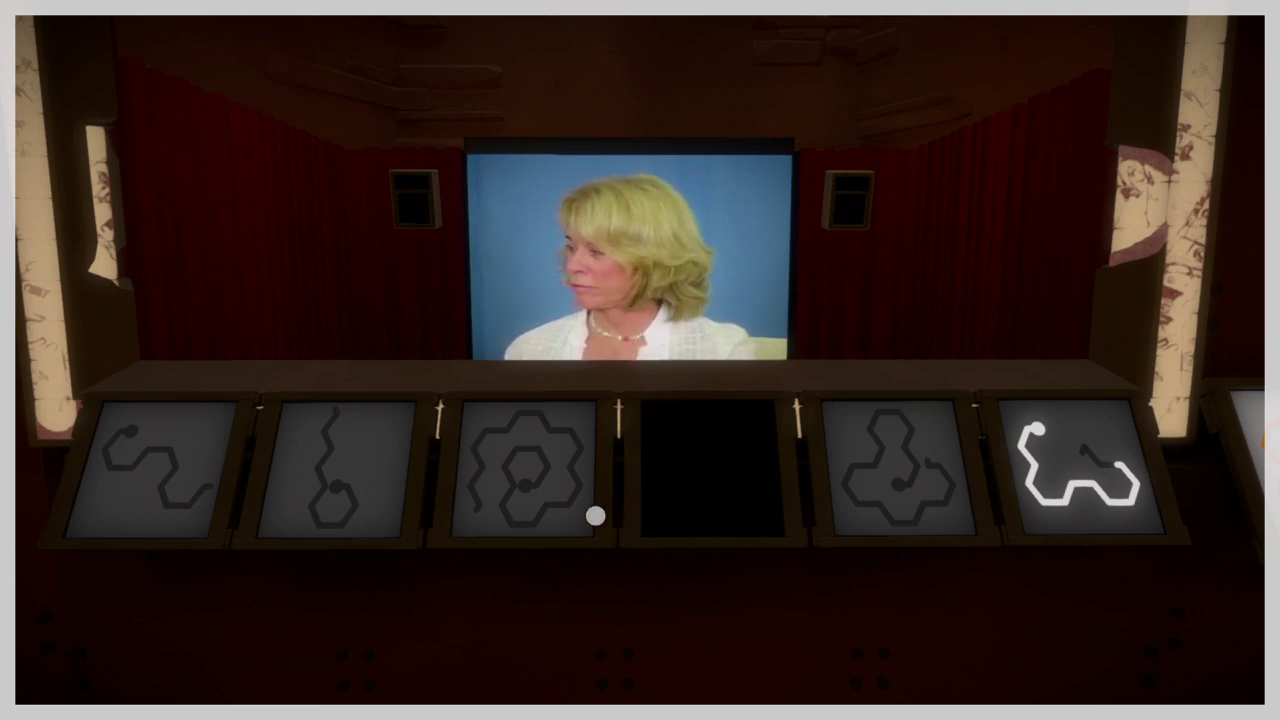
Trace the third hexagon panel's spiral path, redrawing it out to the end nub
{"action": "left_click", "coordinate": [522, 485]}
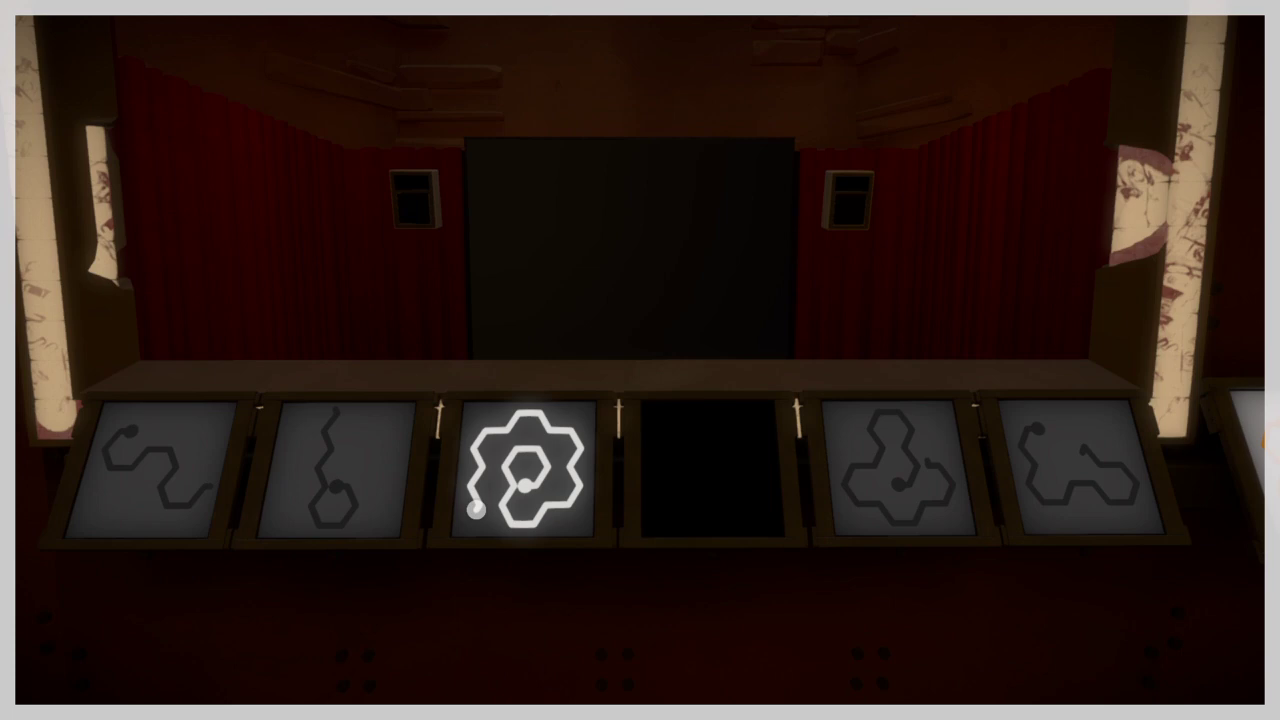
{"action": "left_click", "coordinate": [476, 510]}
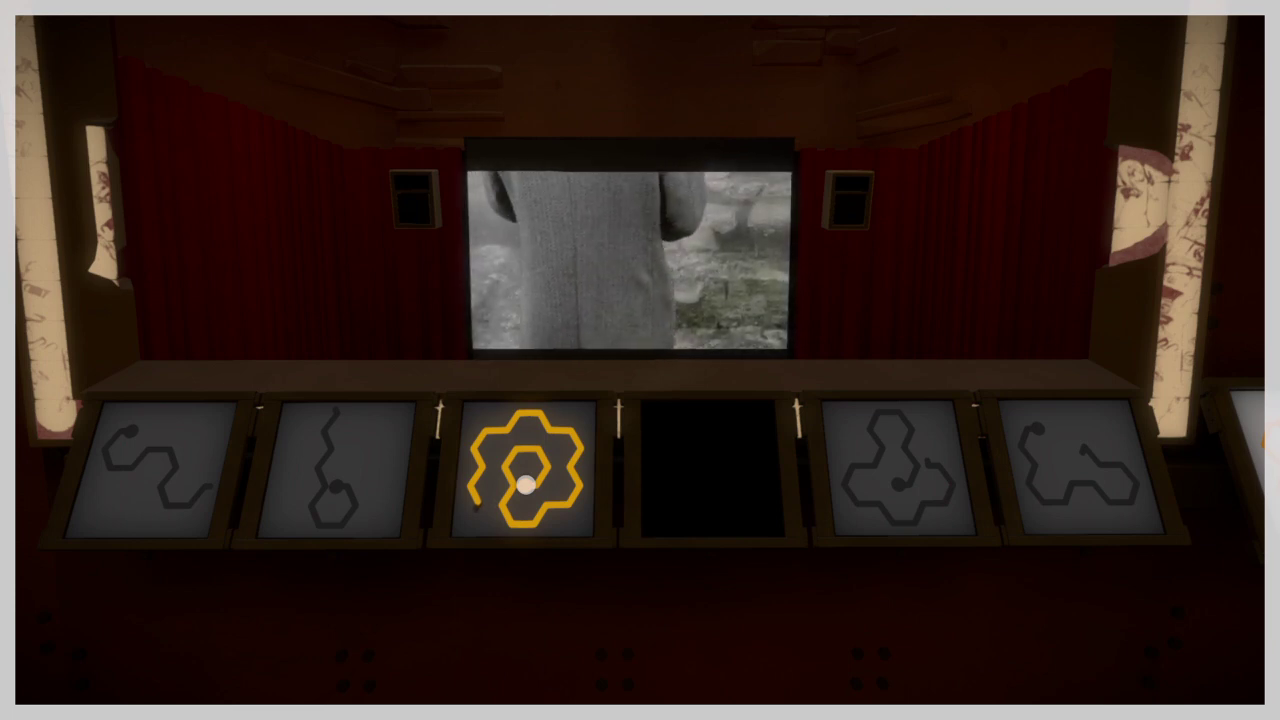
{"action": "left_click", "coordinate": [527, 486]}
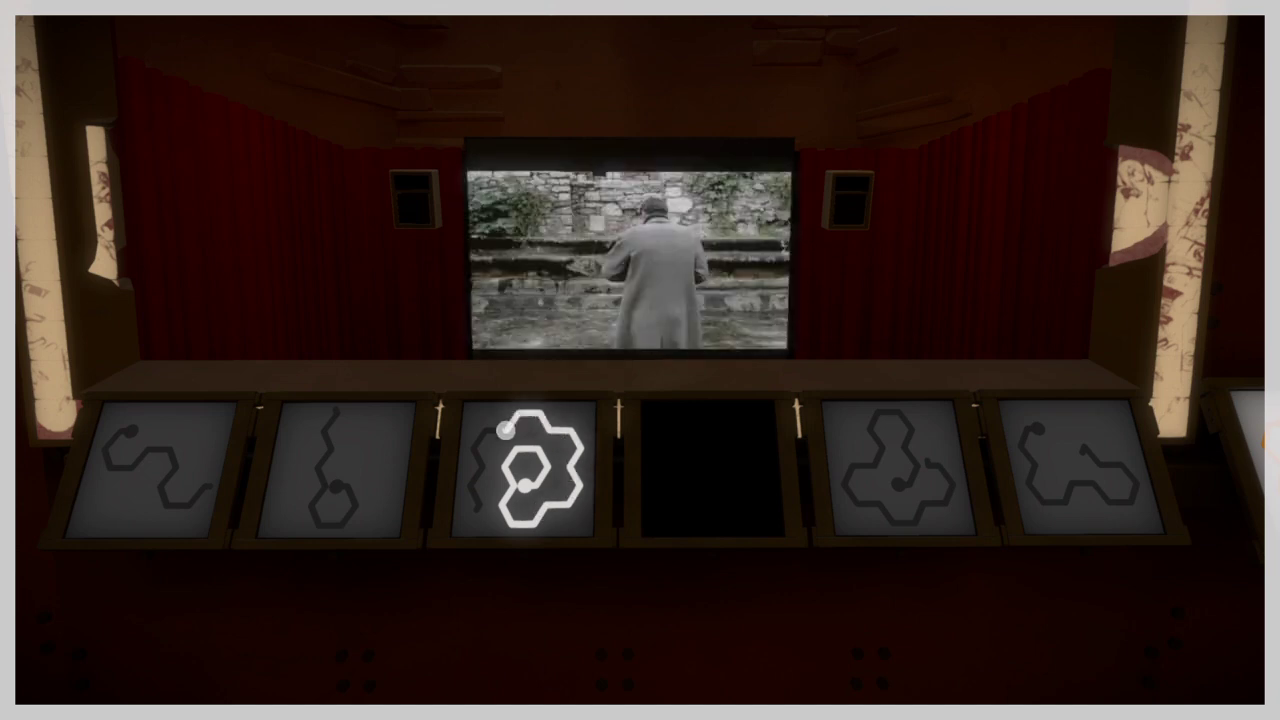
{"action": "left_click", "coordinate": [476, 510]}
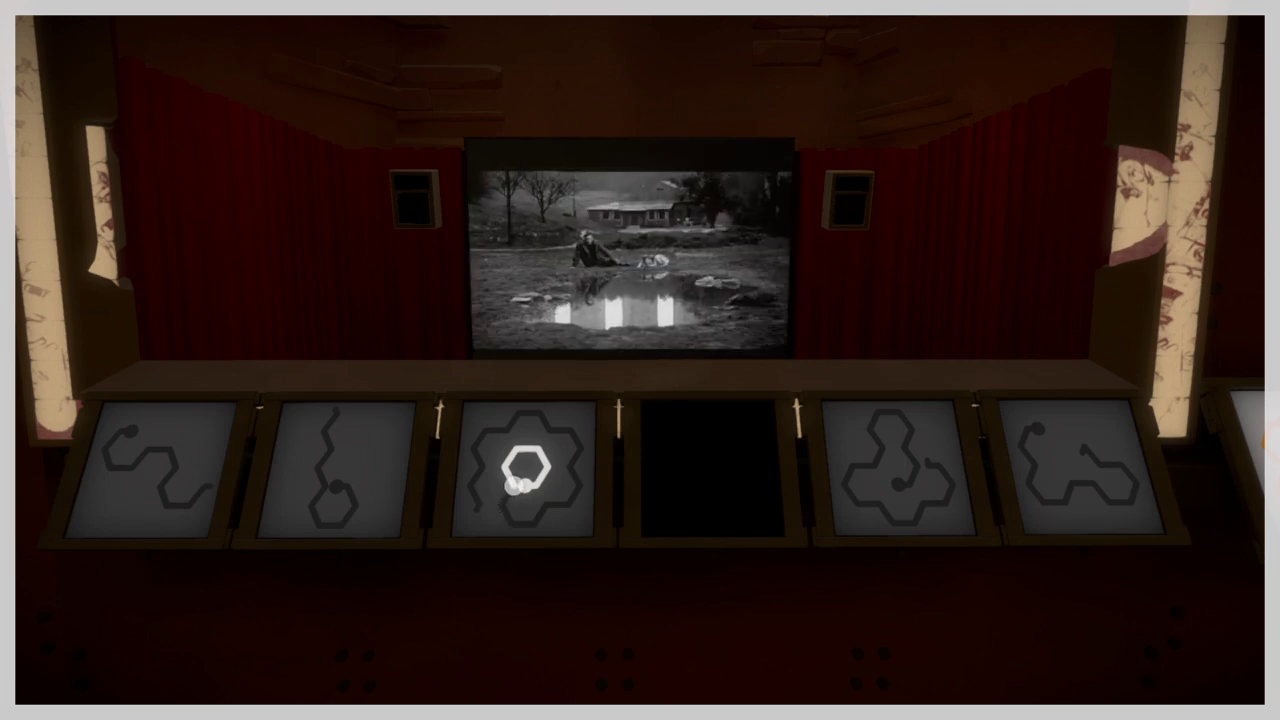
Submit the yellow line looping the third panel's central hexagon
{"action": "left_click", "coordinate": [516, 485]}
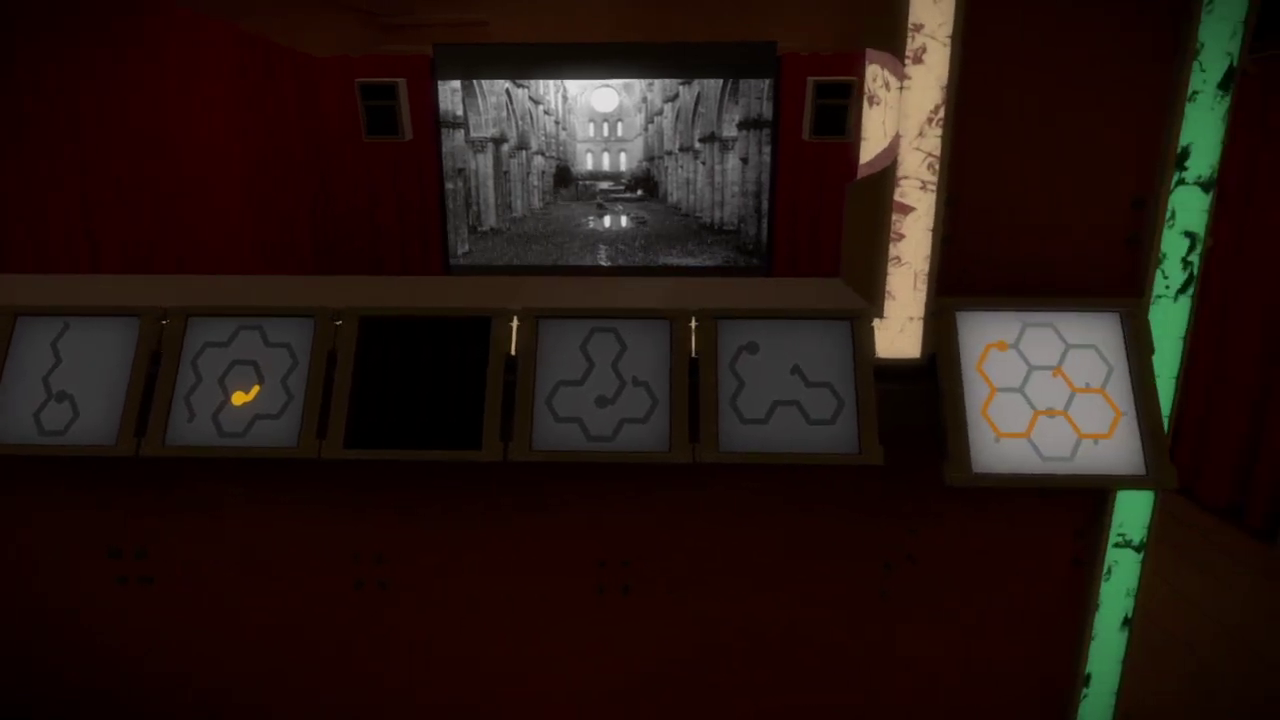
Trace the fifth panel's line to its top exit and leave puzzle mode
{"action": "left_click", "coordinate": [640, 360]}
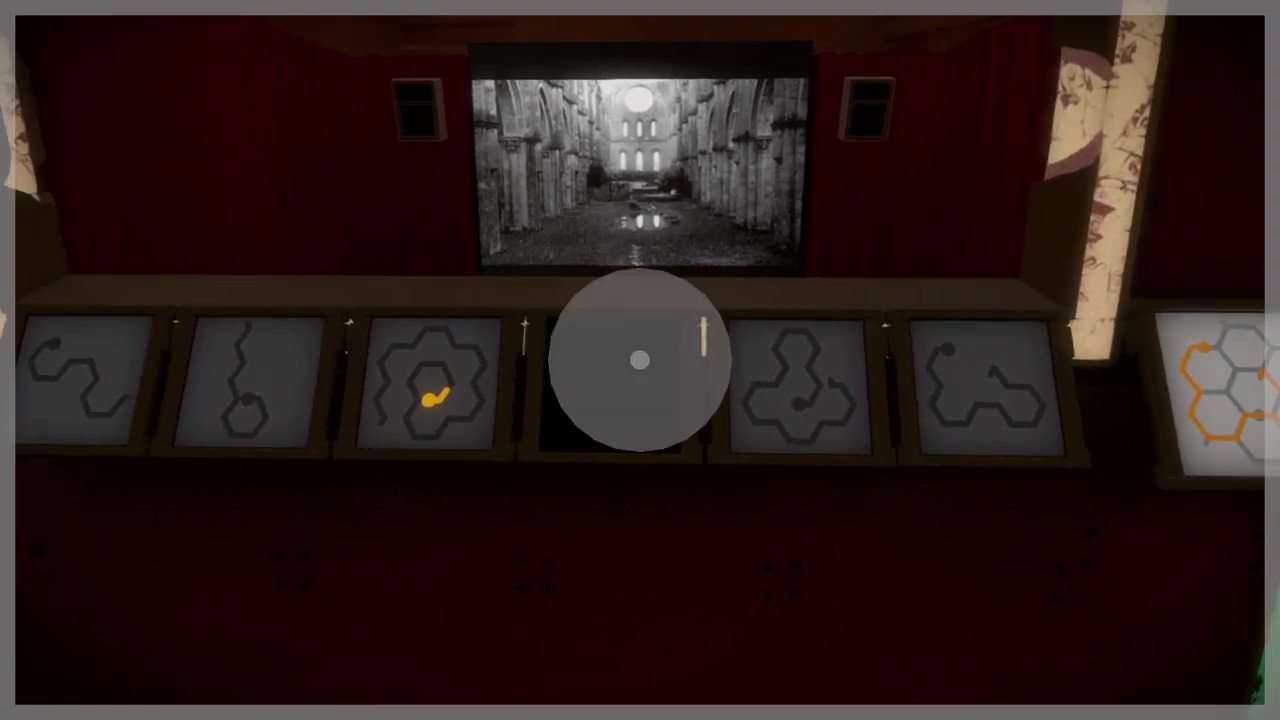
{"action": "left_click", "coordinate": [797, 403]}
{"action": "left_click", "coordinate": [808, 329]}
{"action": "right_click", "coordinate": [808, 329]}
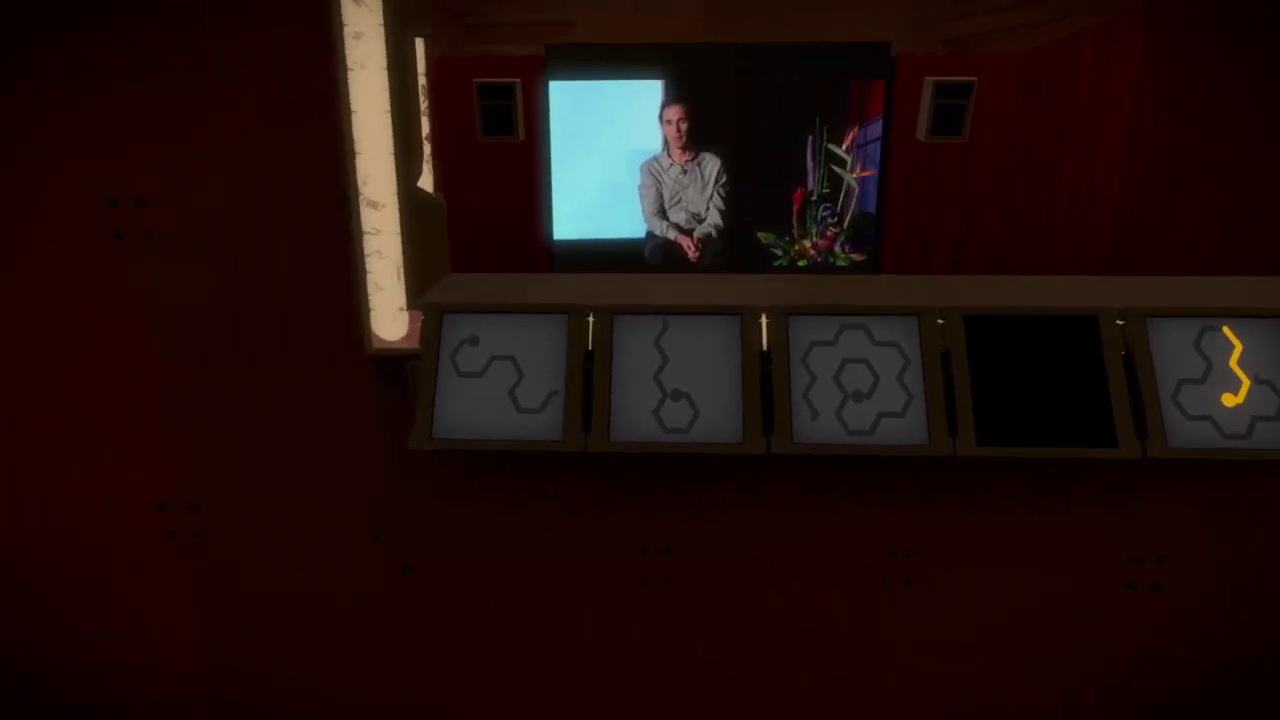
Trace and submit the first wavy panel's line from start to end, then back away
{"action": "left_click", "coordinate": [640, 360]}
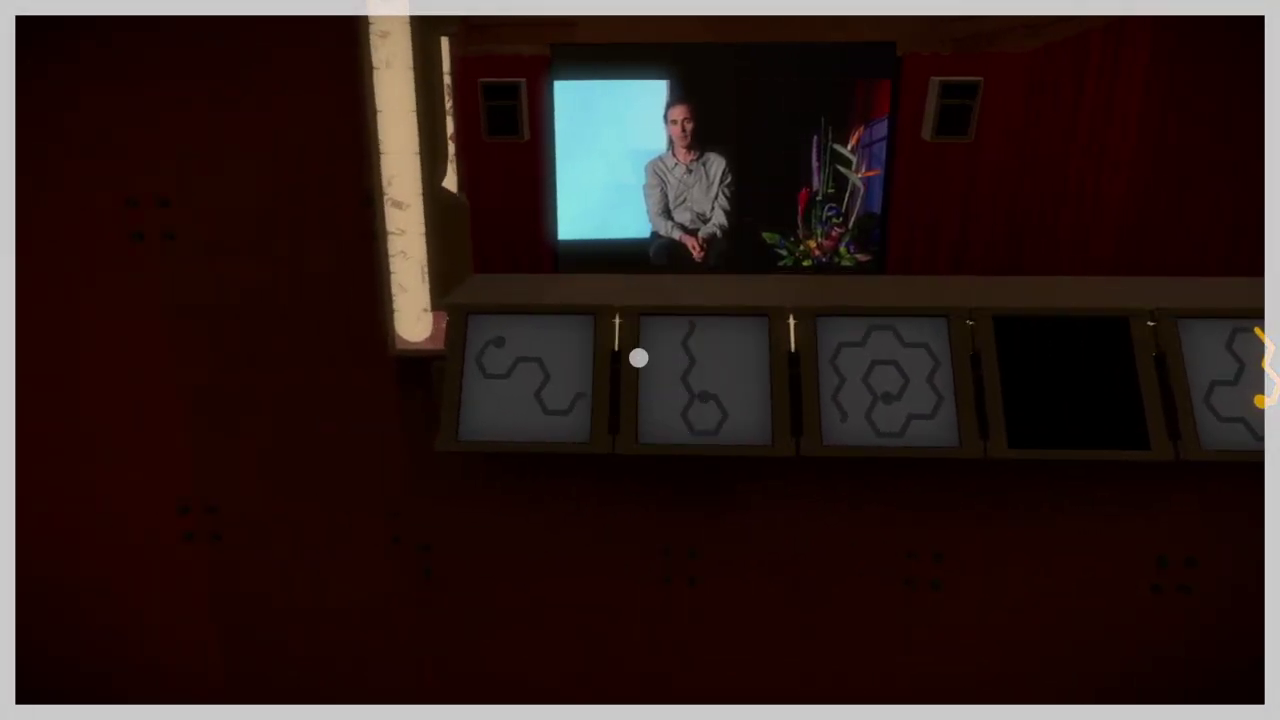
{"action": "left_click", "coordinate": [500, 340]}
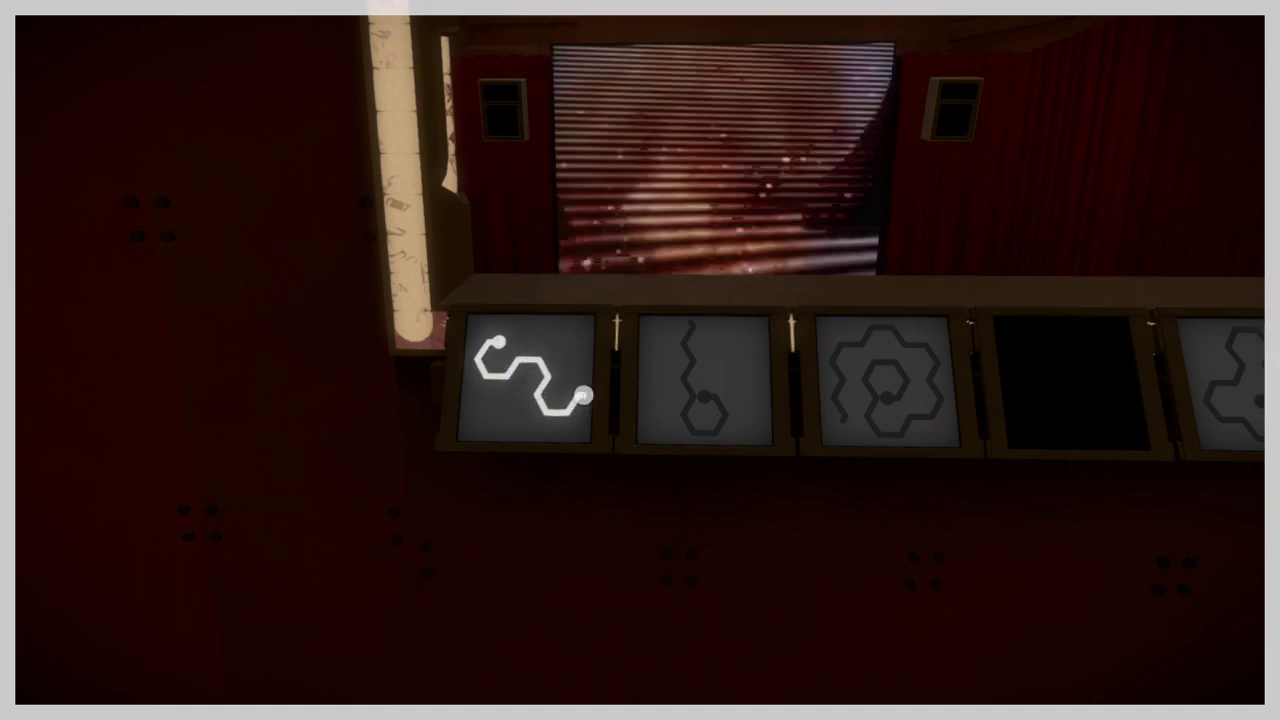
{"action": "left_click", "coordinate": [583, 397]}
{"action": "right_click", "coordinate": [729, 343]}
{"action": "key", "text": "w"}
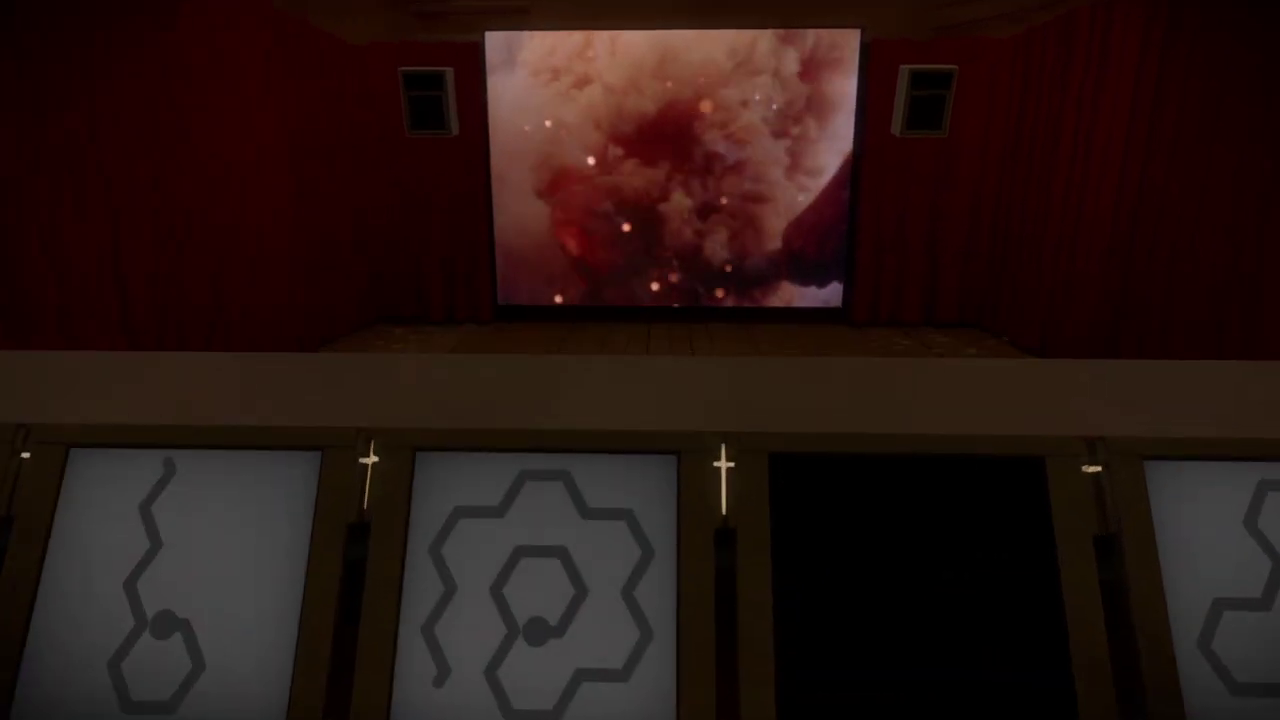
{"action": "key", "text": "s"}
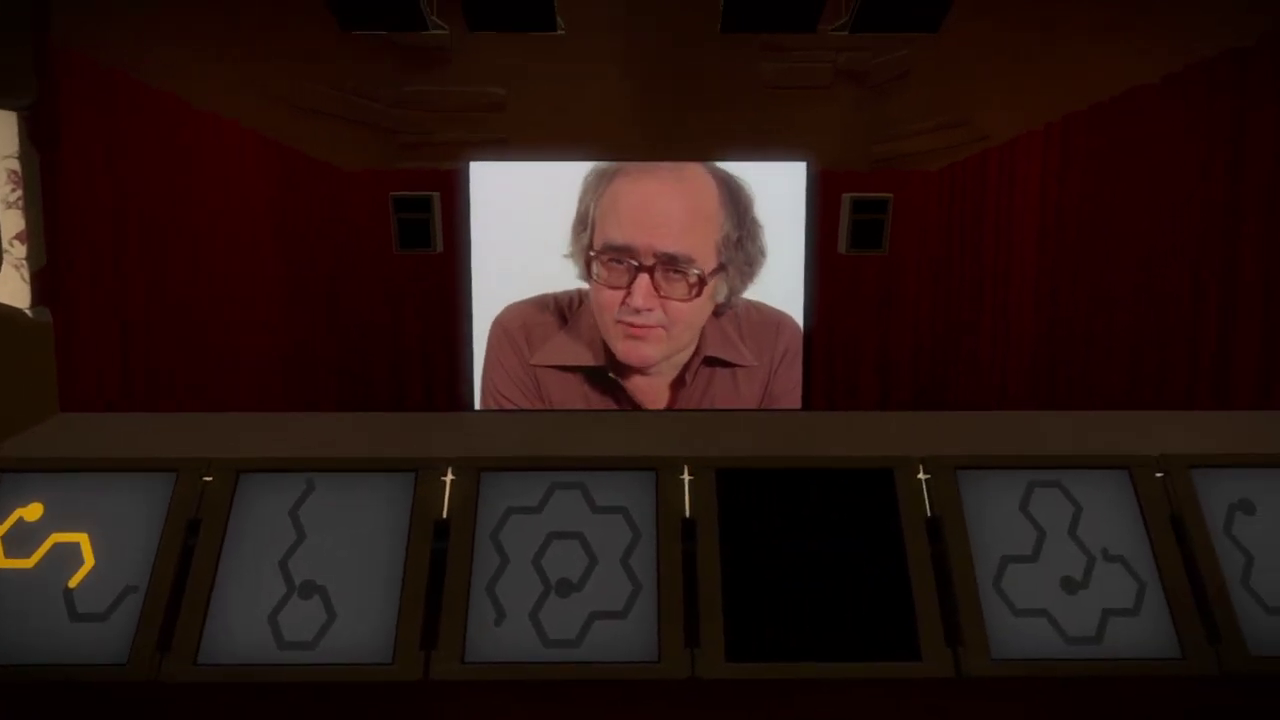
Walk toward the panel row and the stage screen
{"action": "key", "text": "w"}
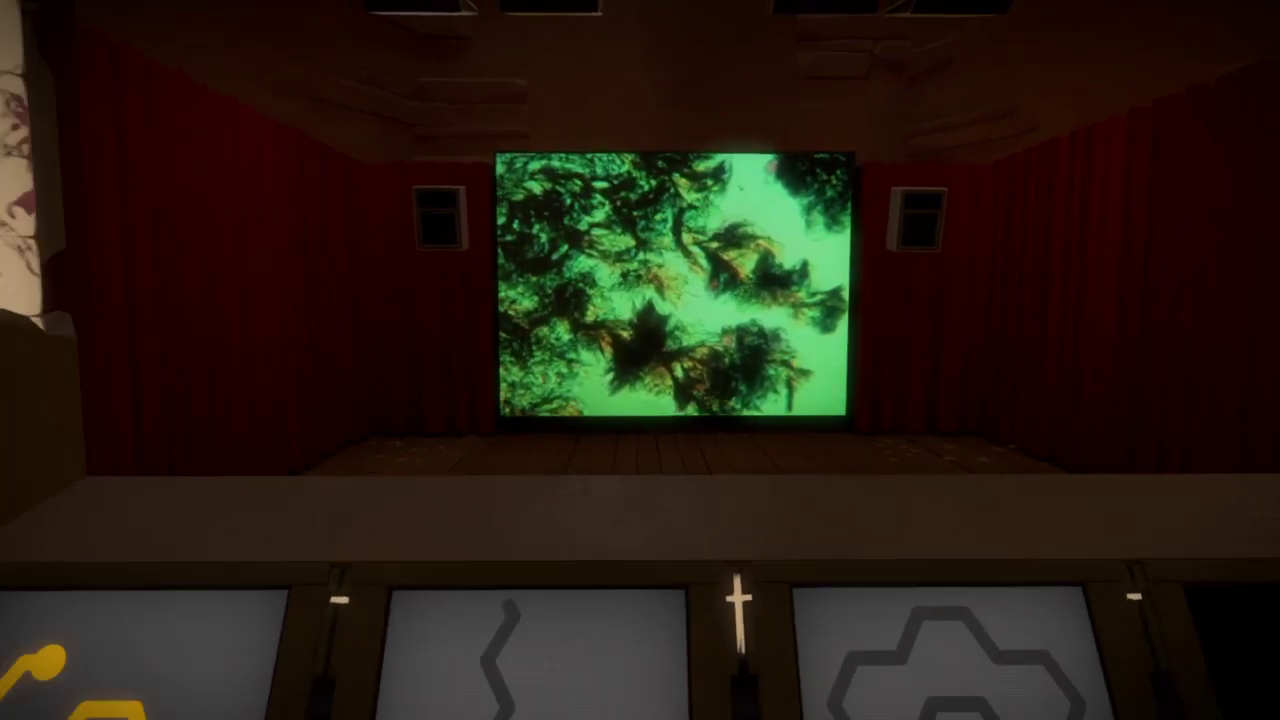
Redraw a fresh trace on the first panel, then walk right toward the green doorway
{"action": "left_click", "coordinate": [622, 400]}
{"action": "key", "text": "s"}
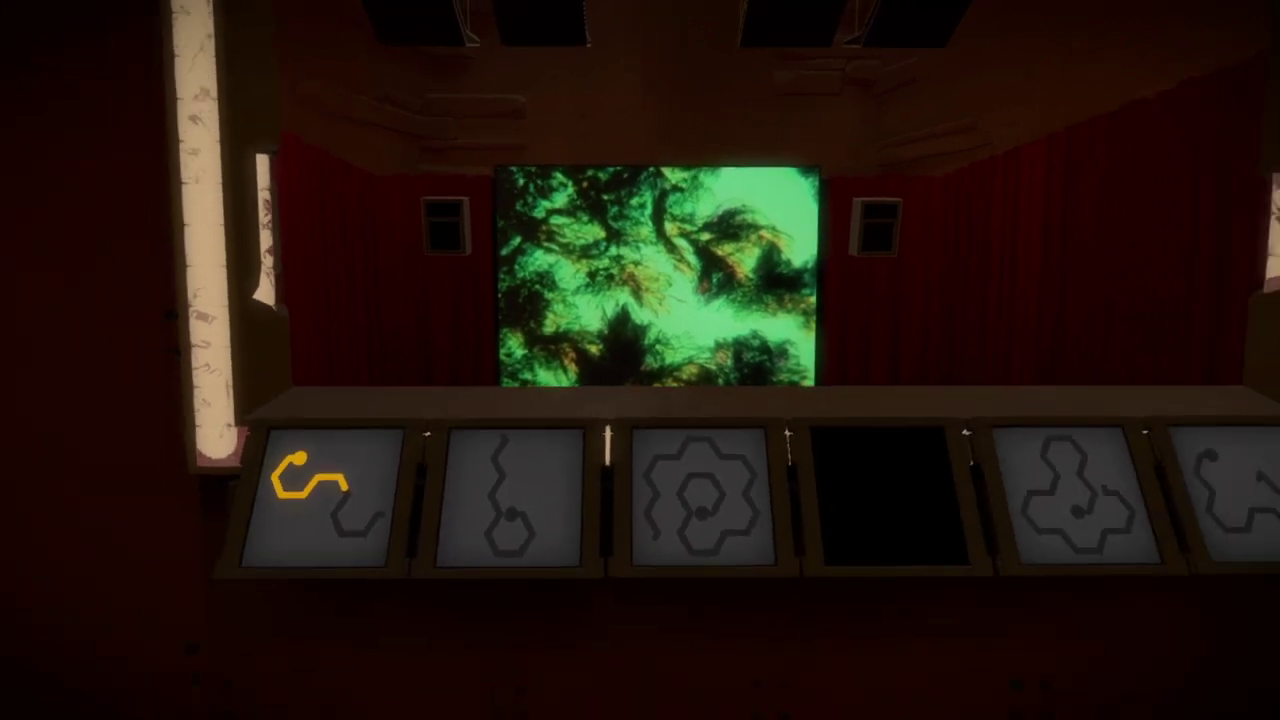
{"action": "left_click", "coordinate": [637, 360]}
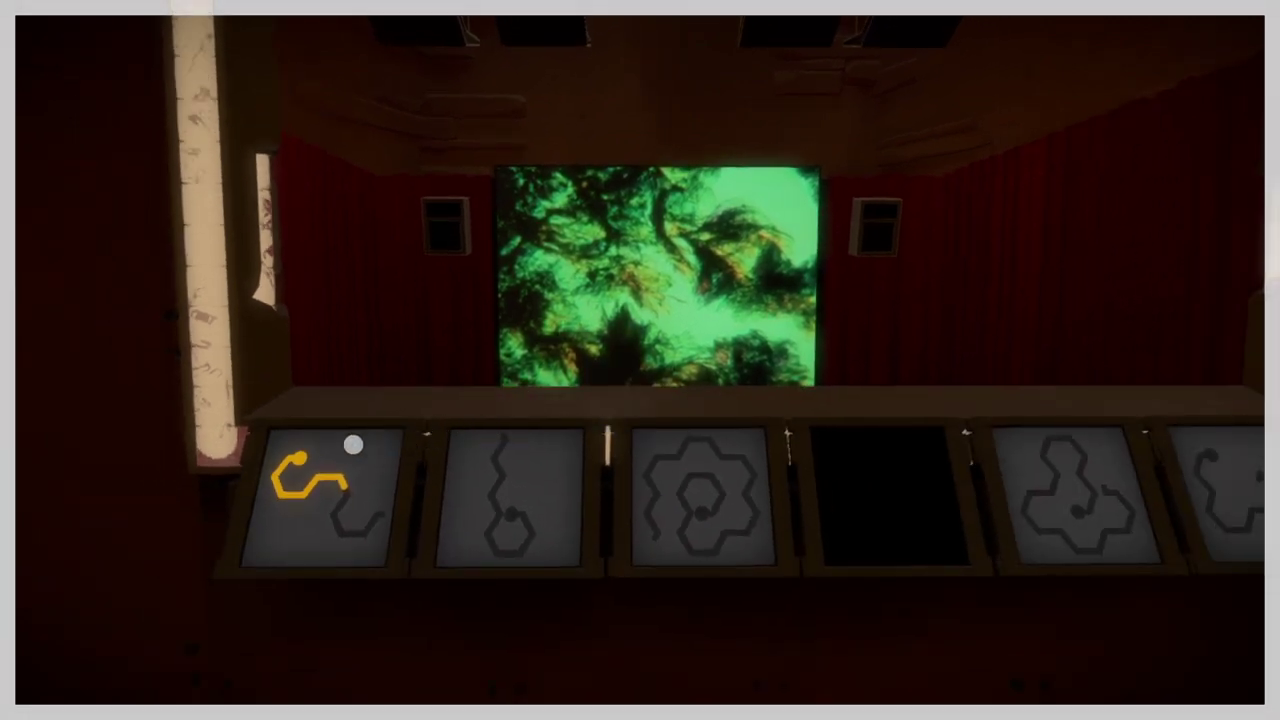
{"action": "left_click", "coordinate": [297, 460]}
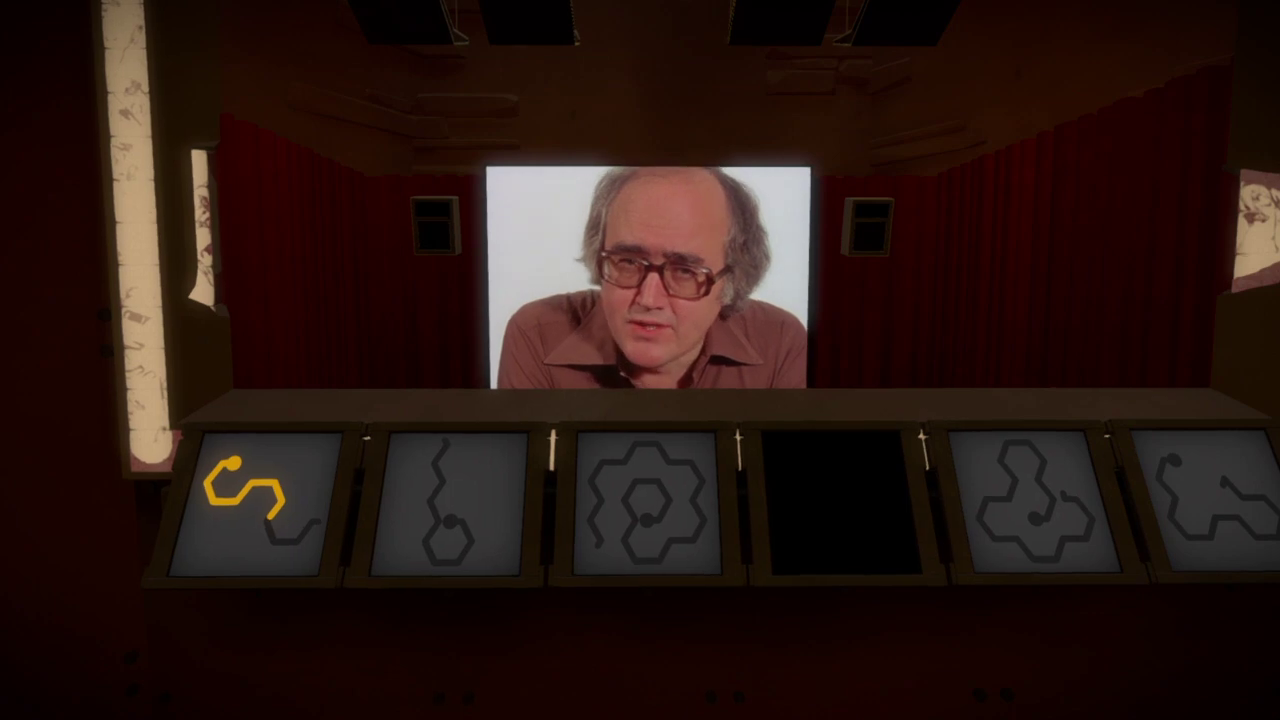
{"action": "key", "text": "w"}
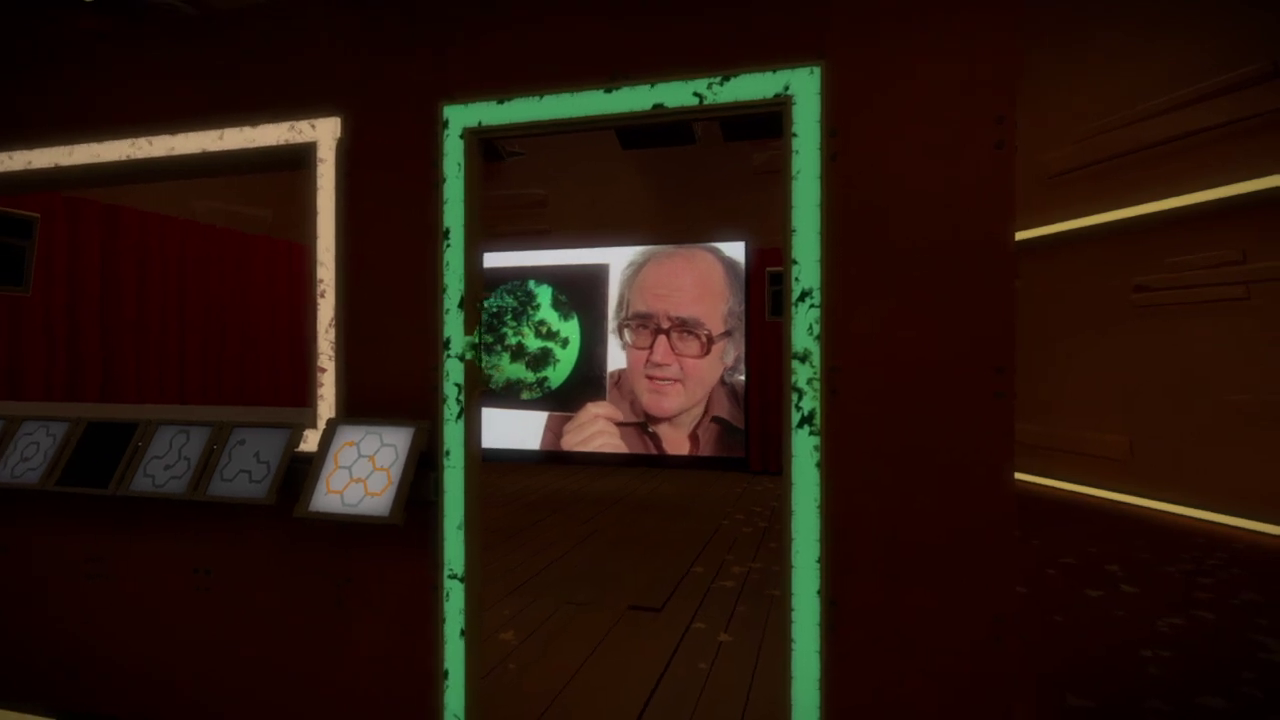
Walk toward the green doorway, then turn back to the panel row
{"action": "key", "text": "w"}
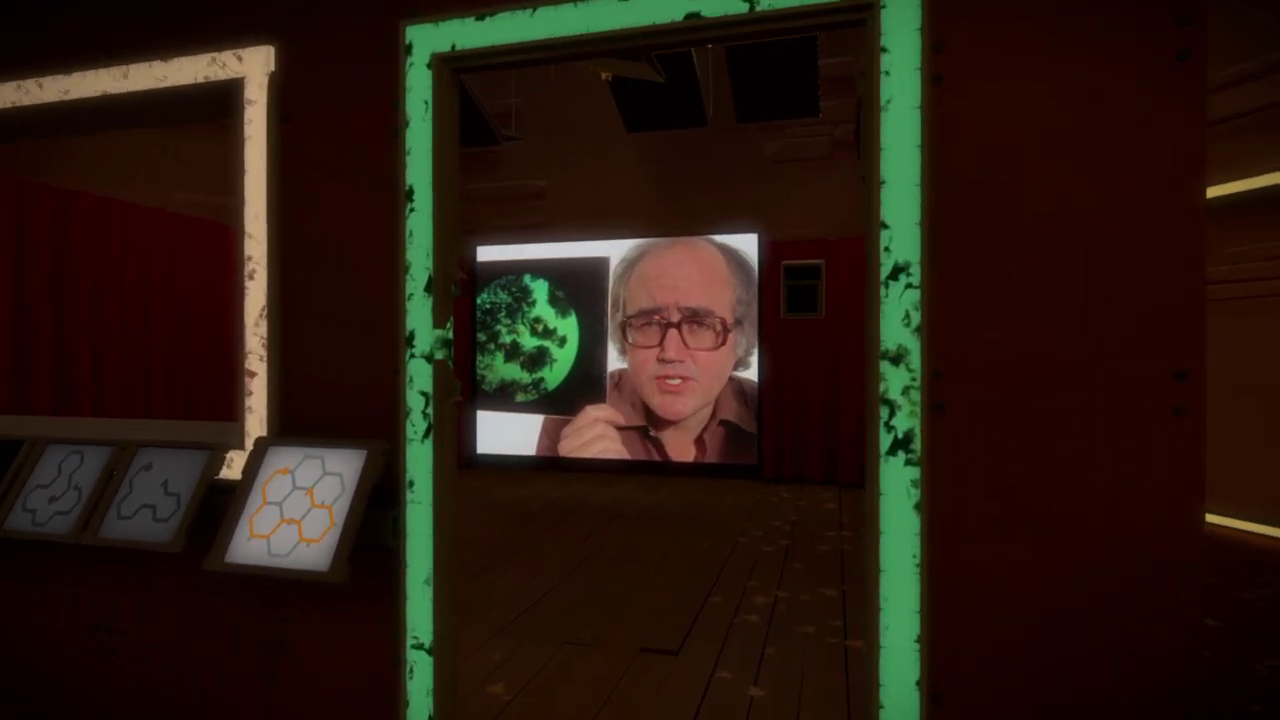
{"action": "key", "text": "w"}
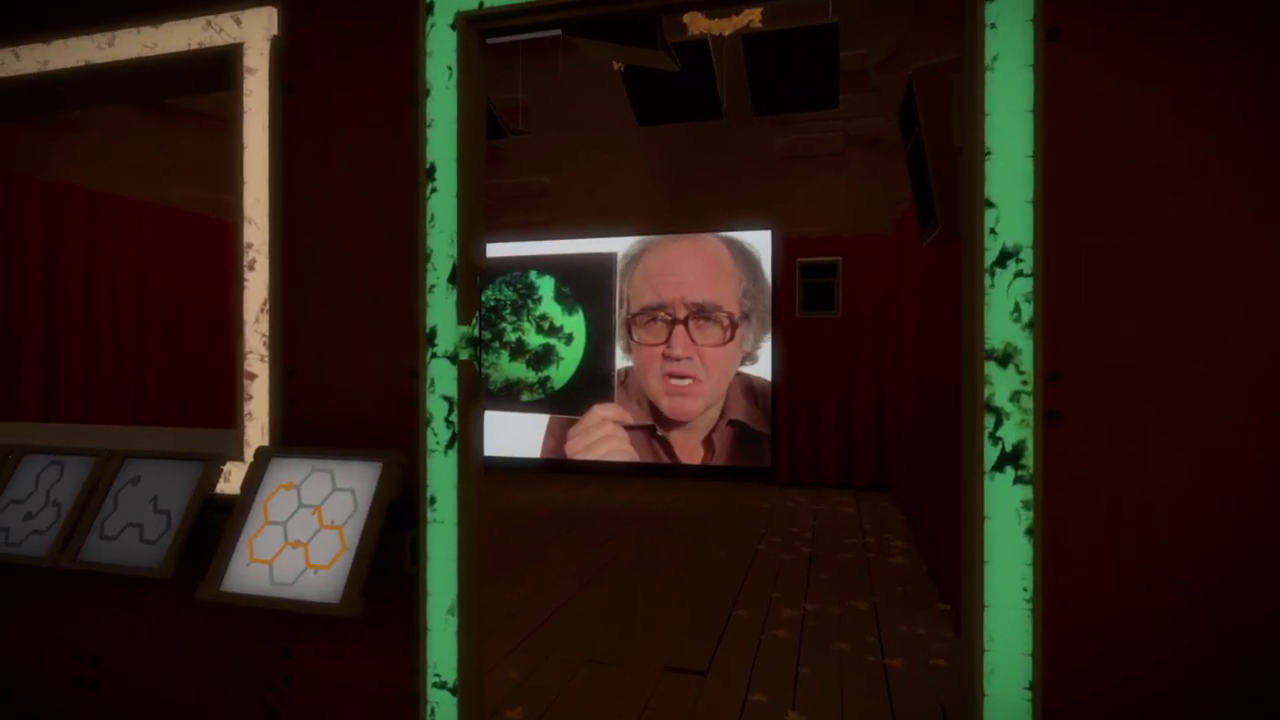
{"action": "key", "text": "s"}
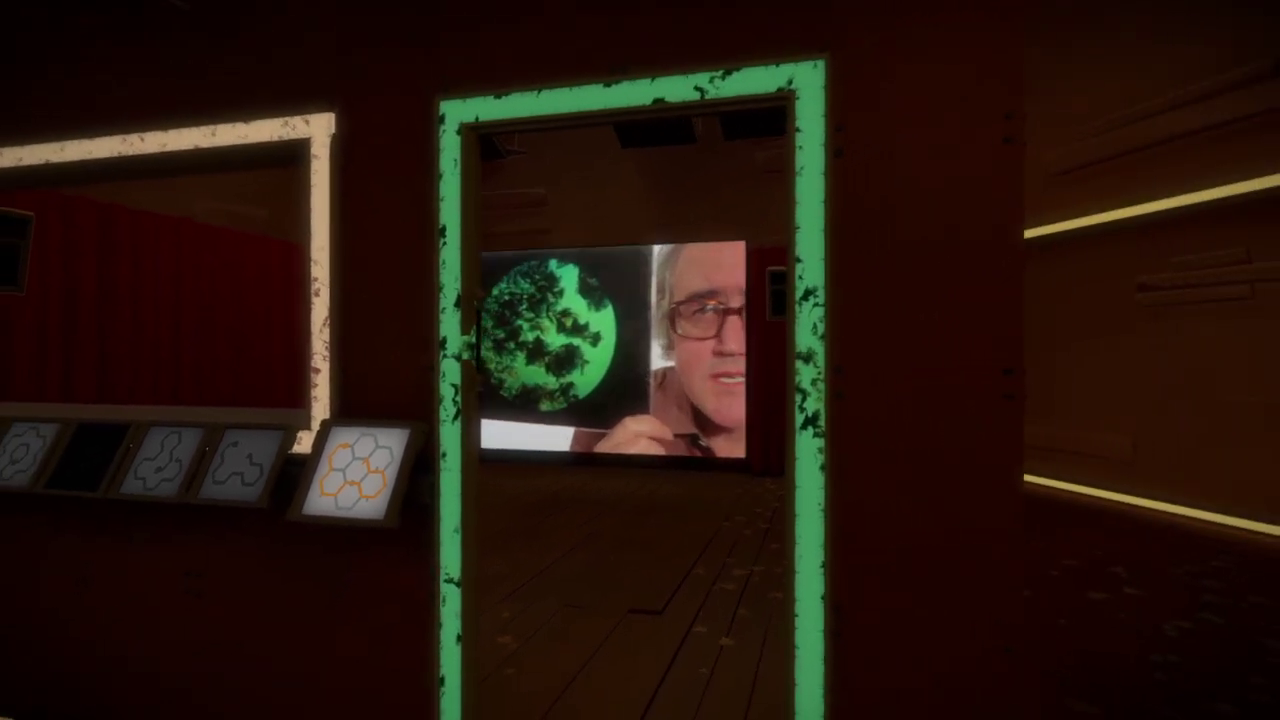
{"action": "key", "text": "w"}
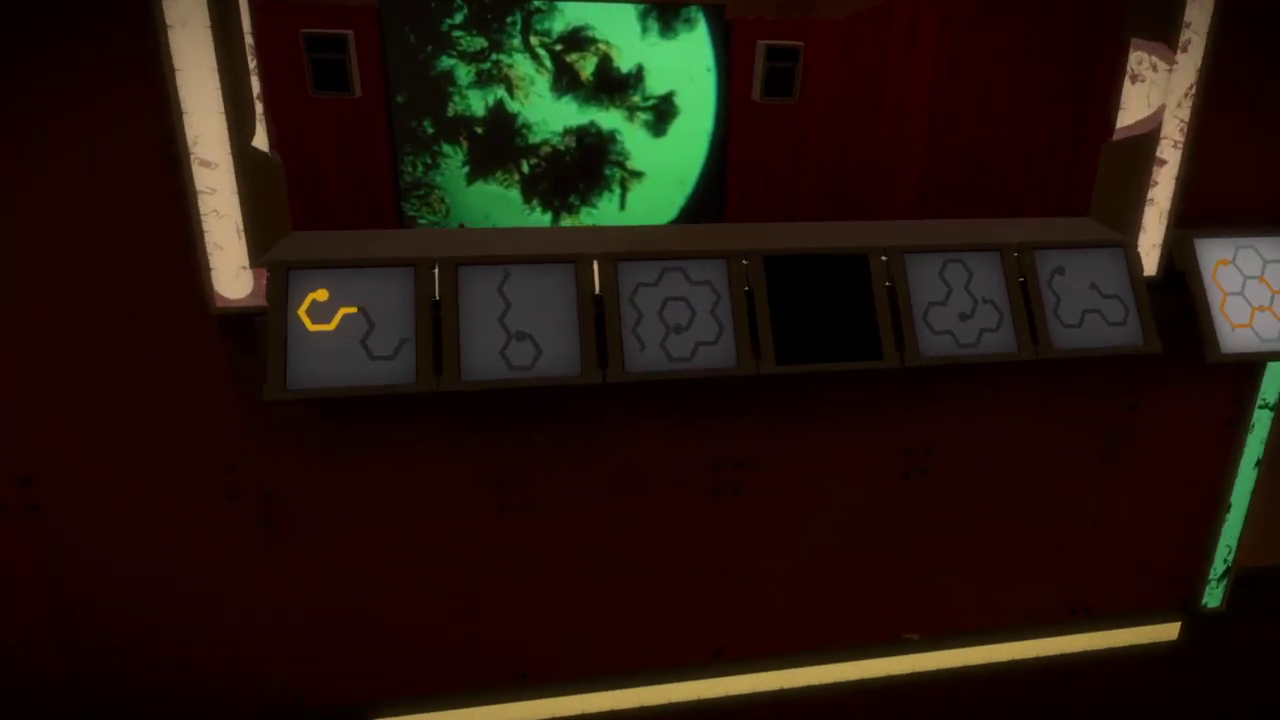
Draw and submit a short line from the first panel's start dot
{"action": "left_click", "coordinate": [640, 360]}
{"action": "left_click", "coordinate": [558, 320]}
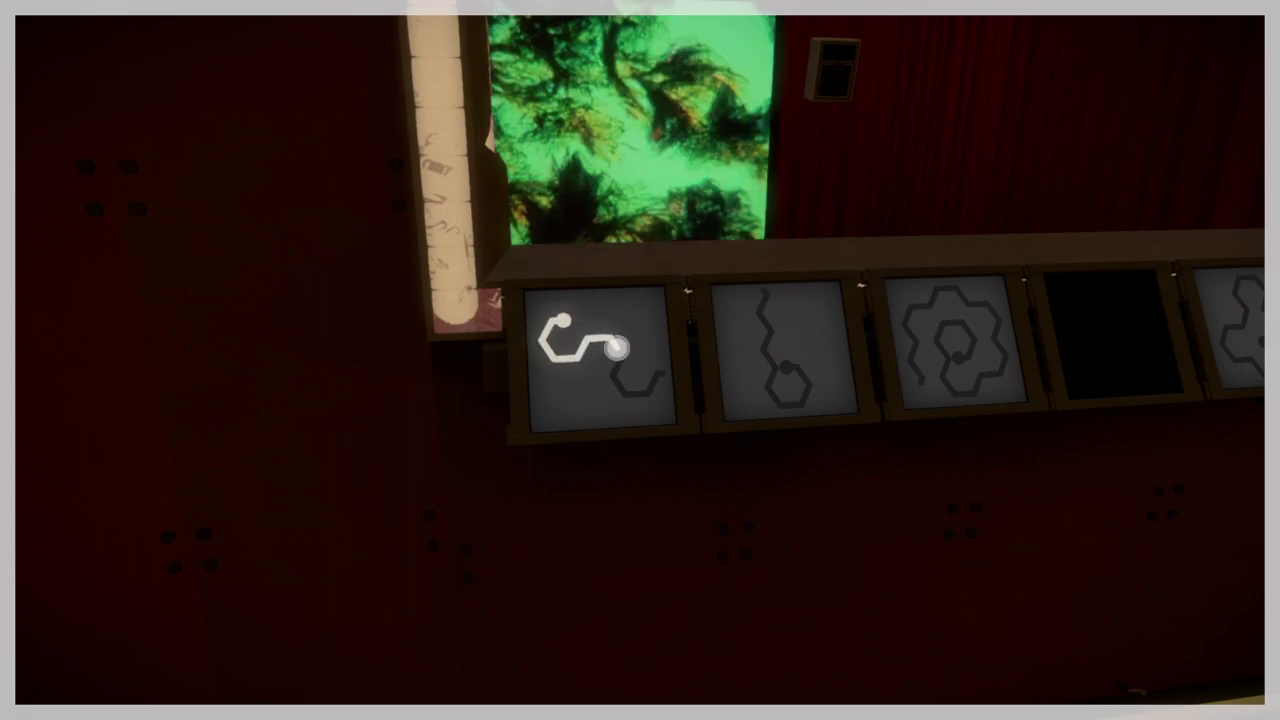
{"action": "left_click", "coordinate": [615, 347]}
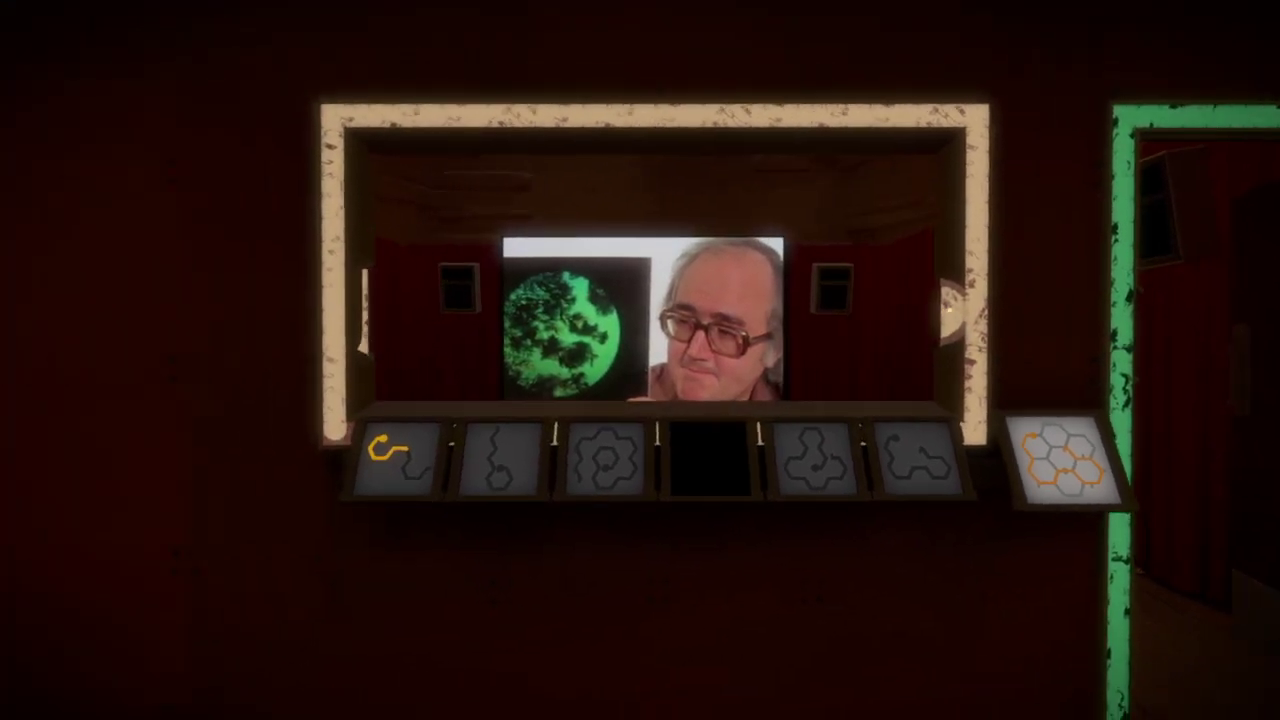
{"action": "left_click", "coordinate": [640, 360]}
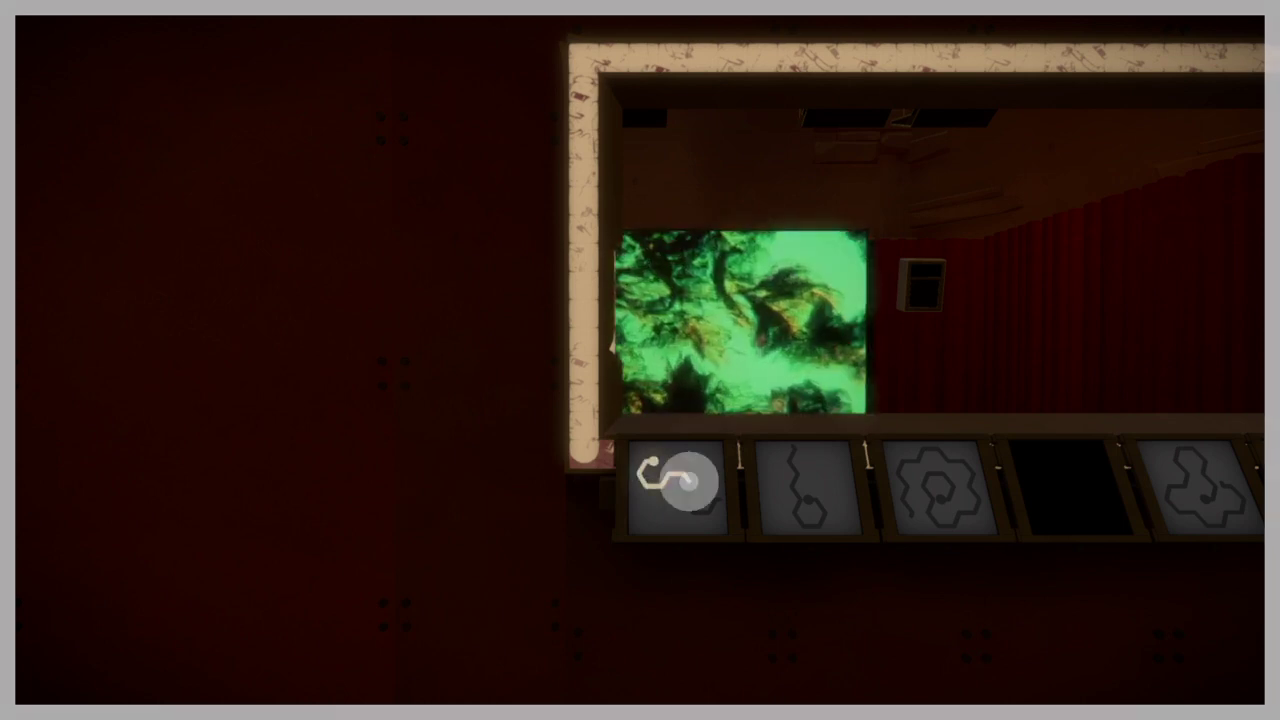
{"action": "left_click", "coordinate": [648, 464]}
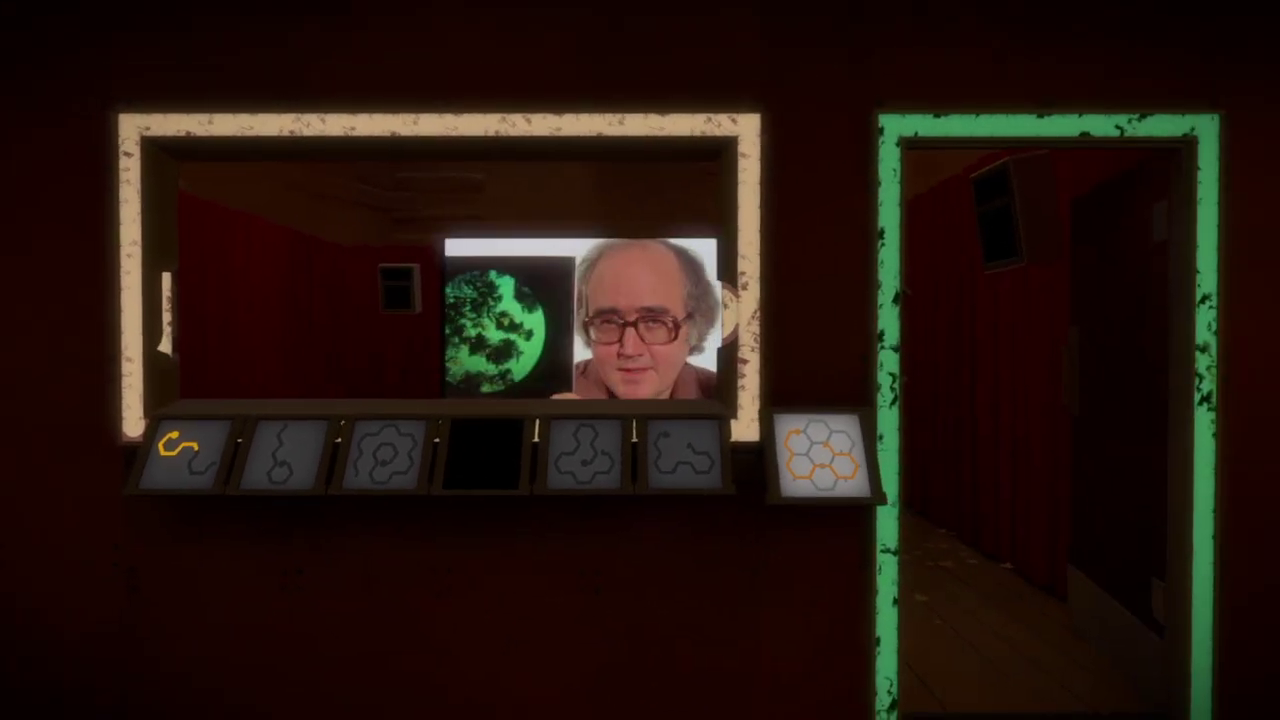
{"action": "left_click", "coordinate": [640, 360]}
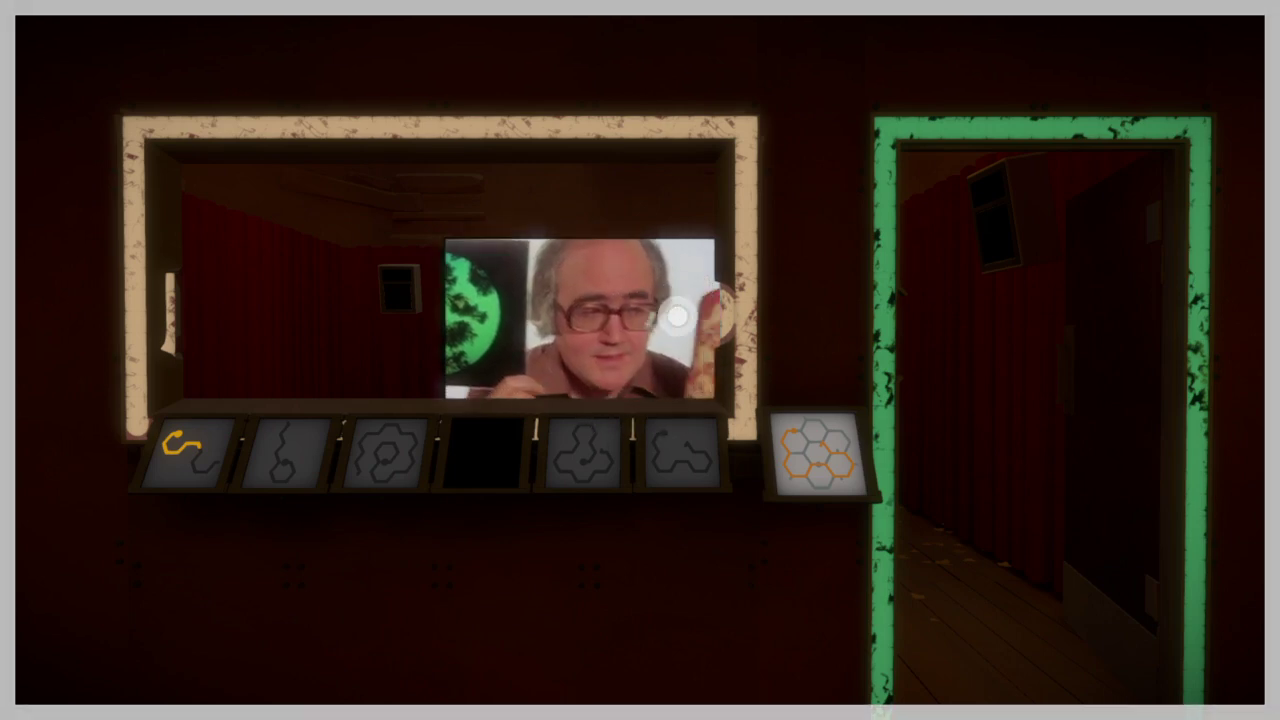
{"action": "key", "text": "w"}
{"action": "key", "text": "s"}
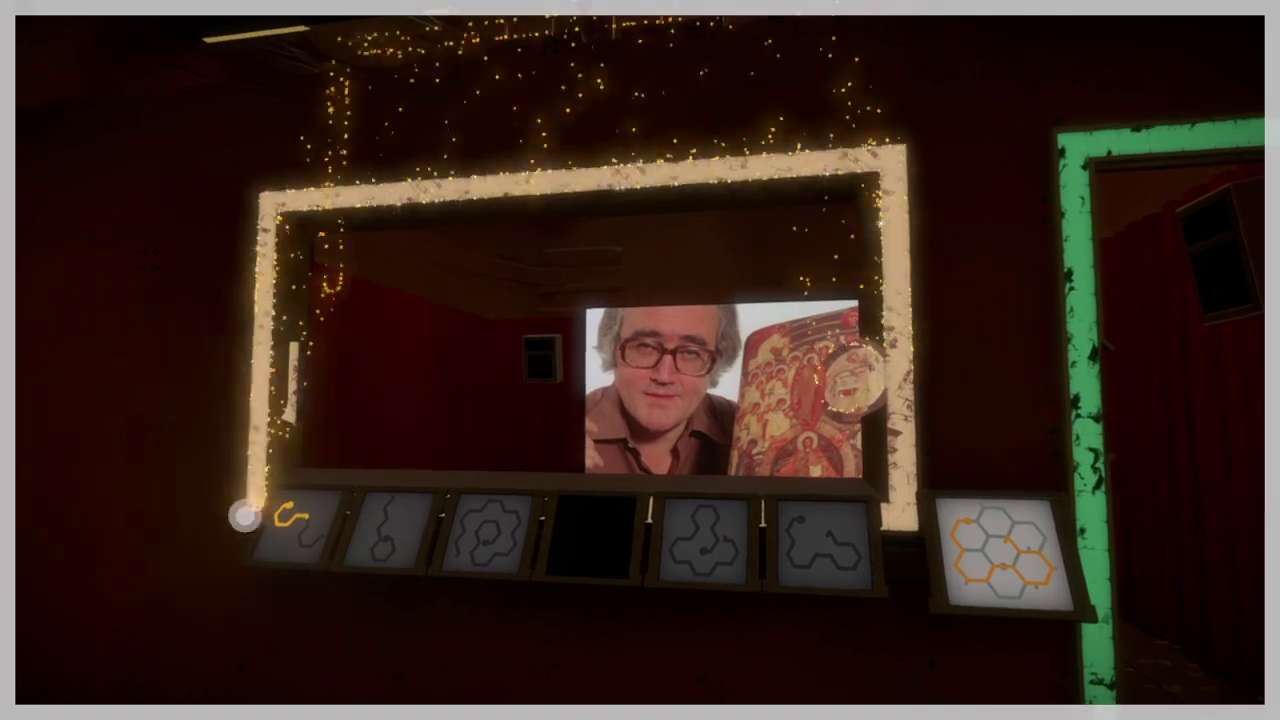
{"action": "right_click", "coordinate": [243, 517]}
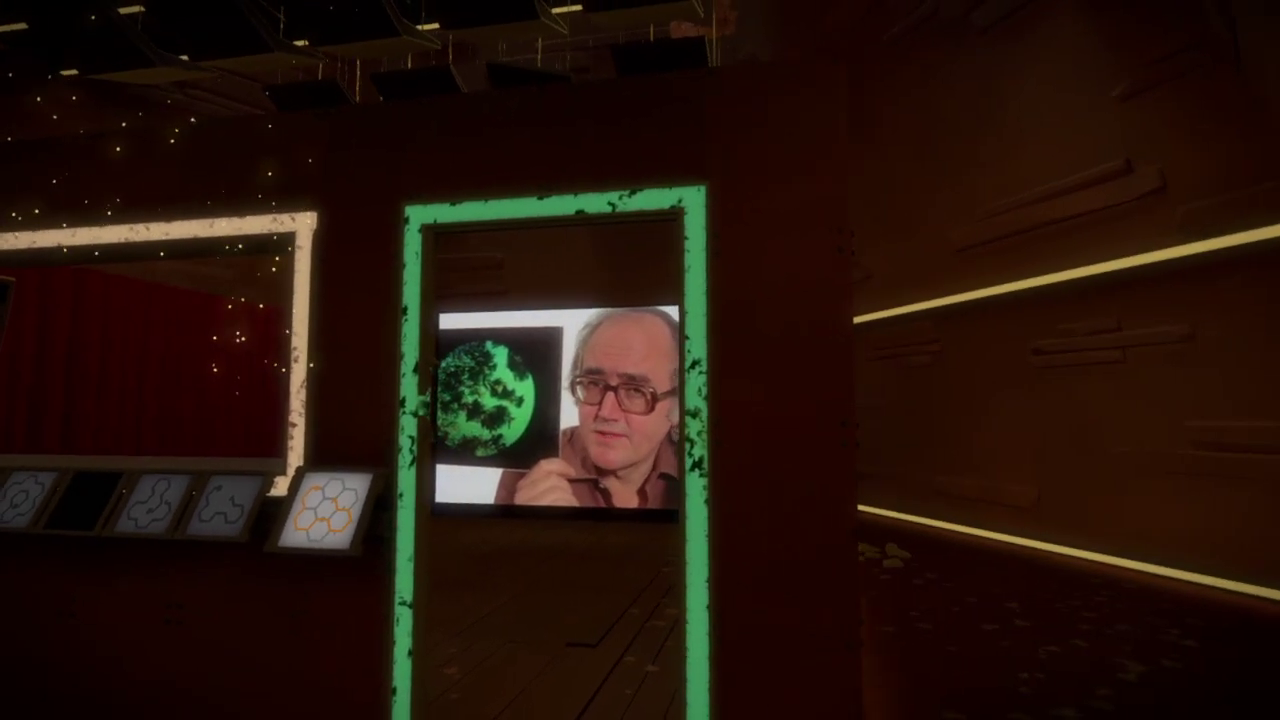
{"action": "key", "text": "w"}
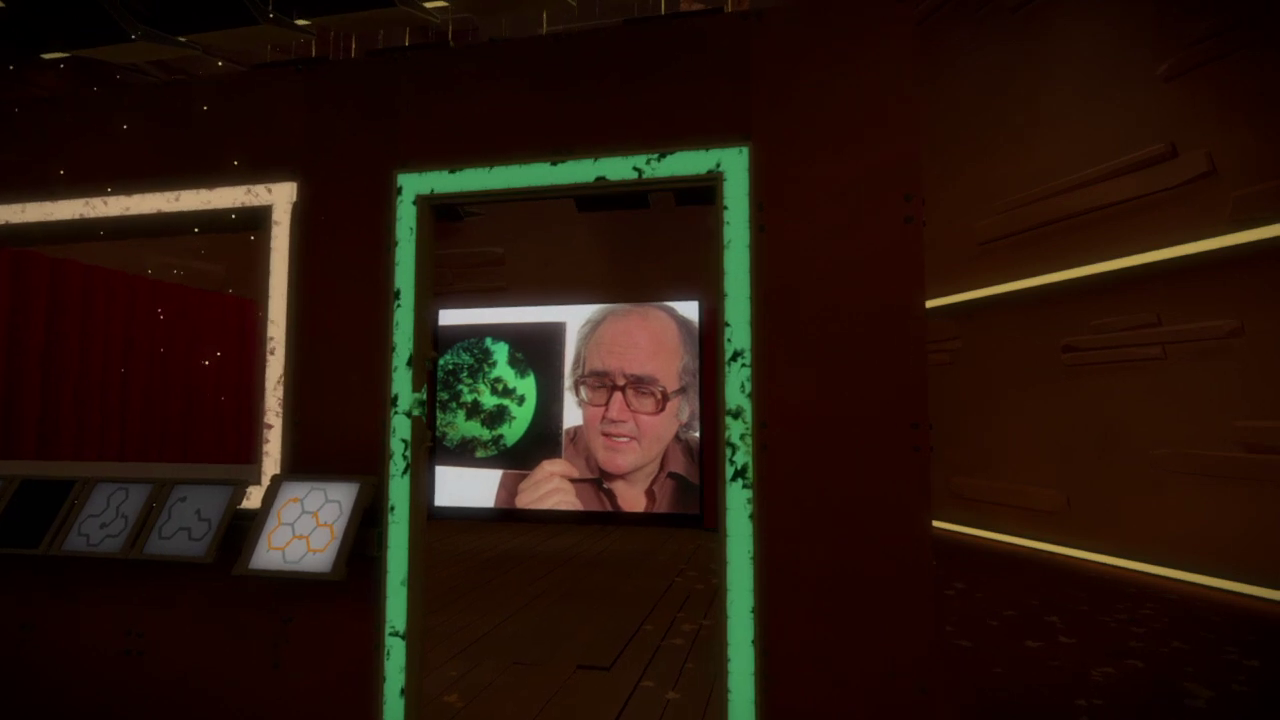
{"action": "key", "text": "s"}
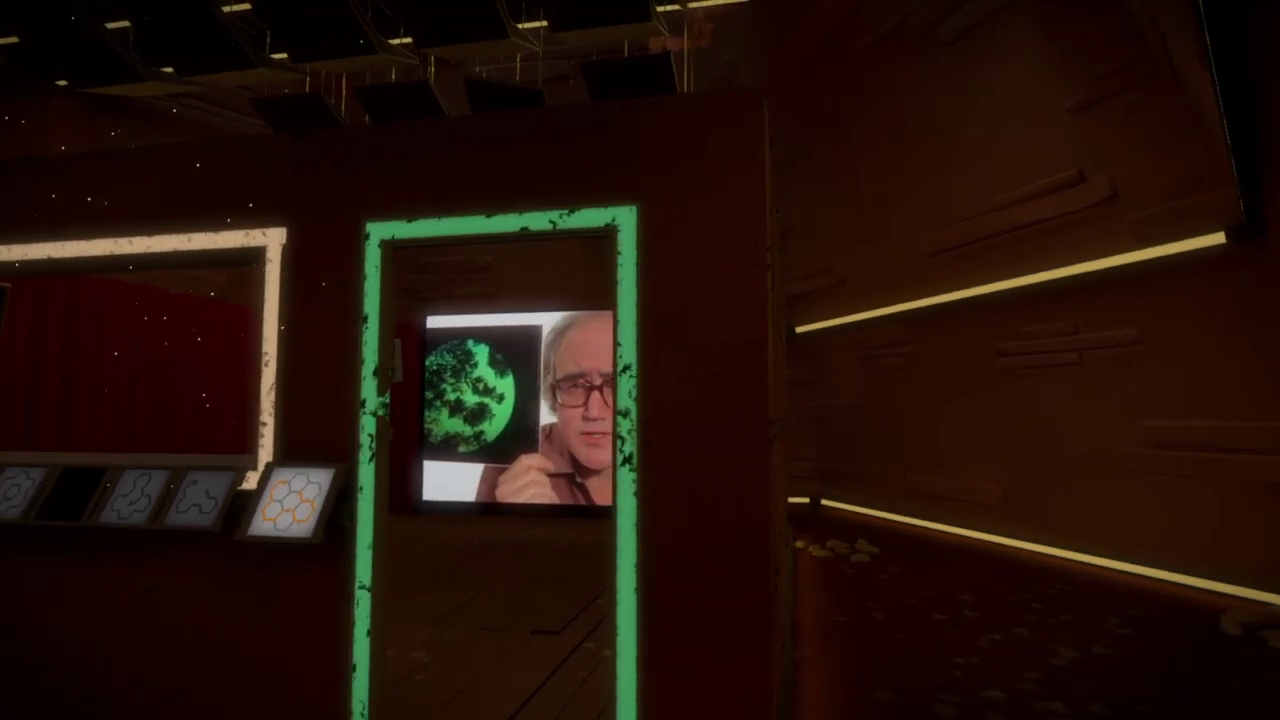
{"action": "key", "text": "w"}
{"action": "key", "text": "w"}
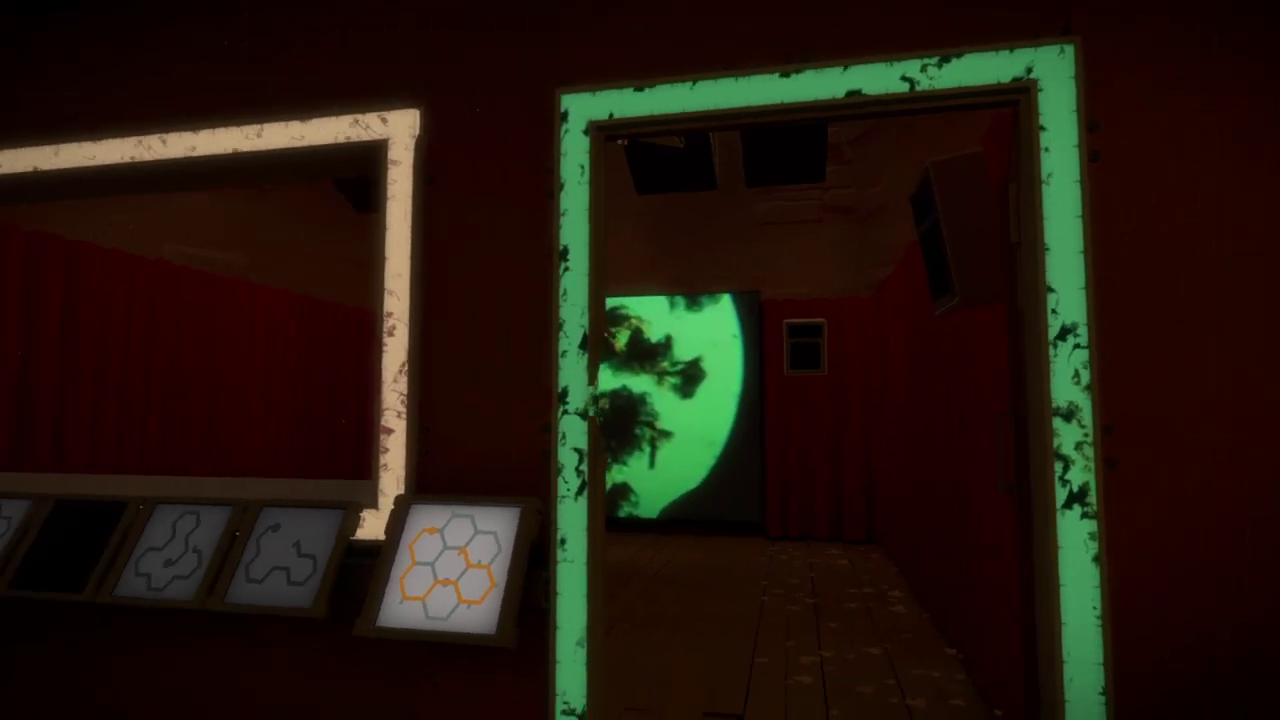
{"action": "left_click", "coordinate": [640, 360]}
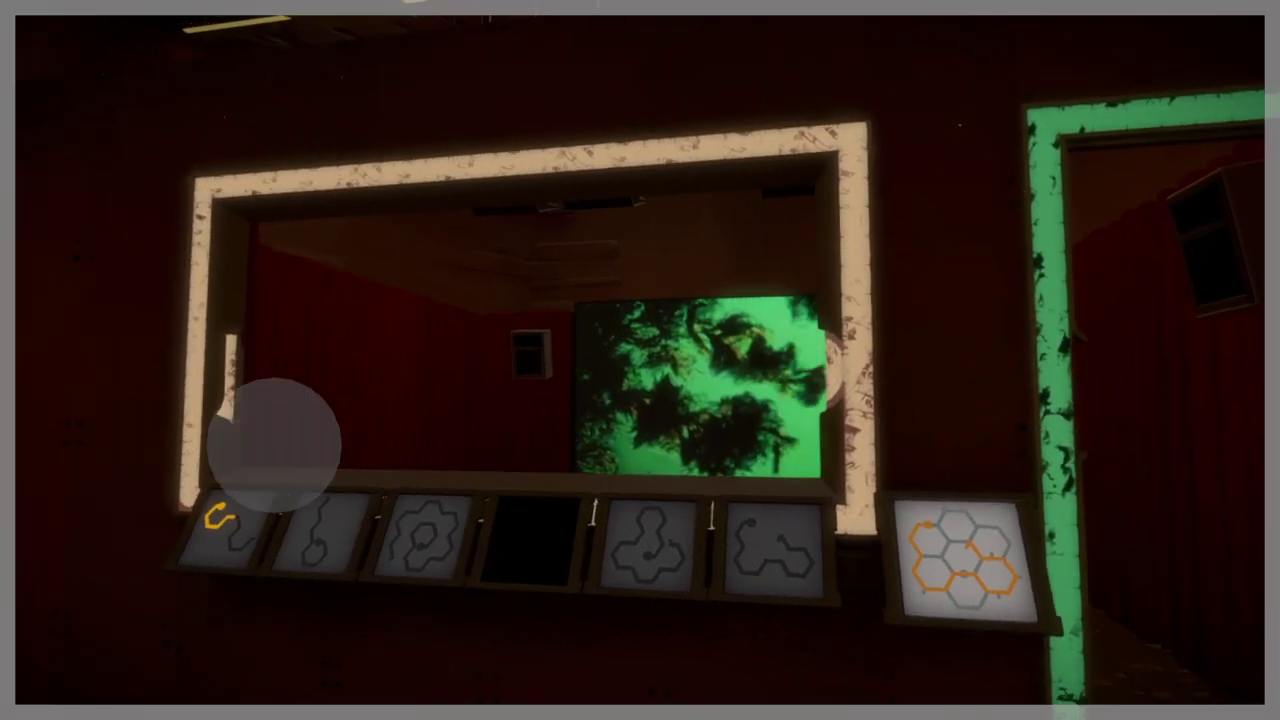
{"action": "left_click", "coordinate": [300, 520]}
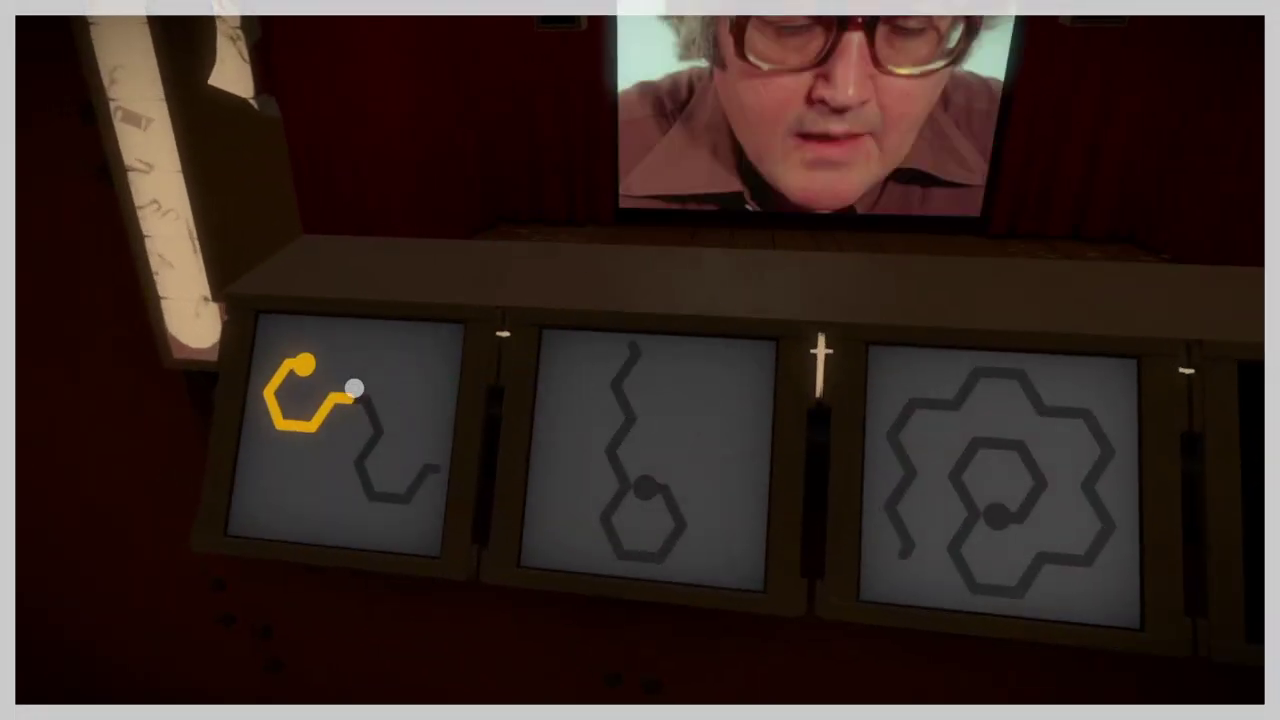
{"action": "left_click", "coordinate": [288, 367]}
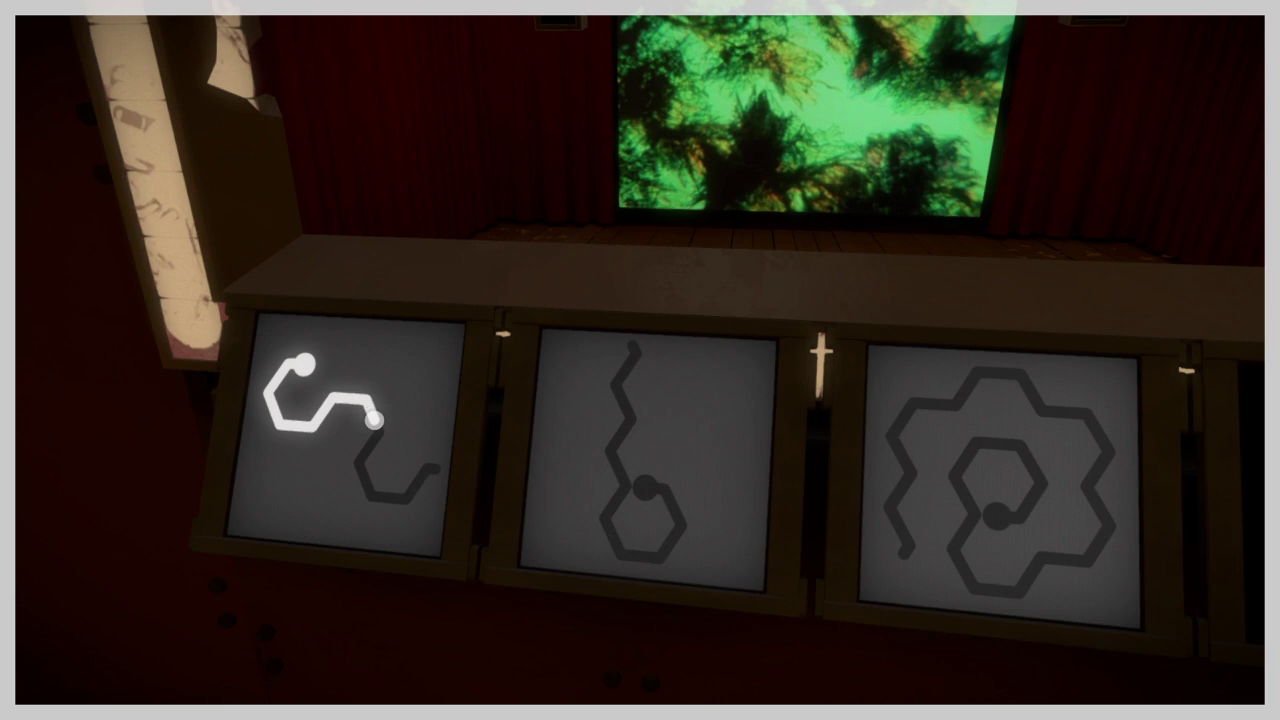
{"action": "left_click", "coordinate": [373, 420]}
{"action": "right_click", "coordinate": [380, 414]}
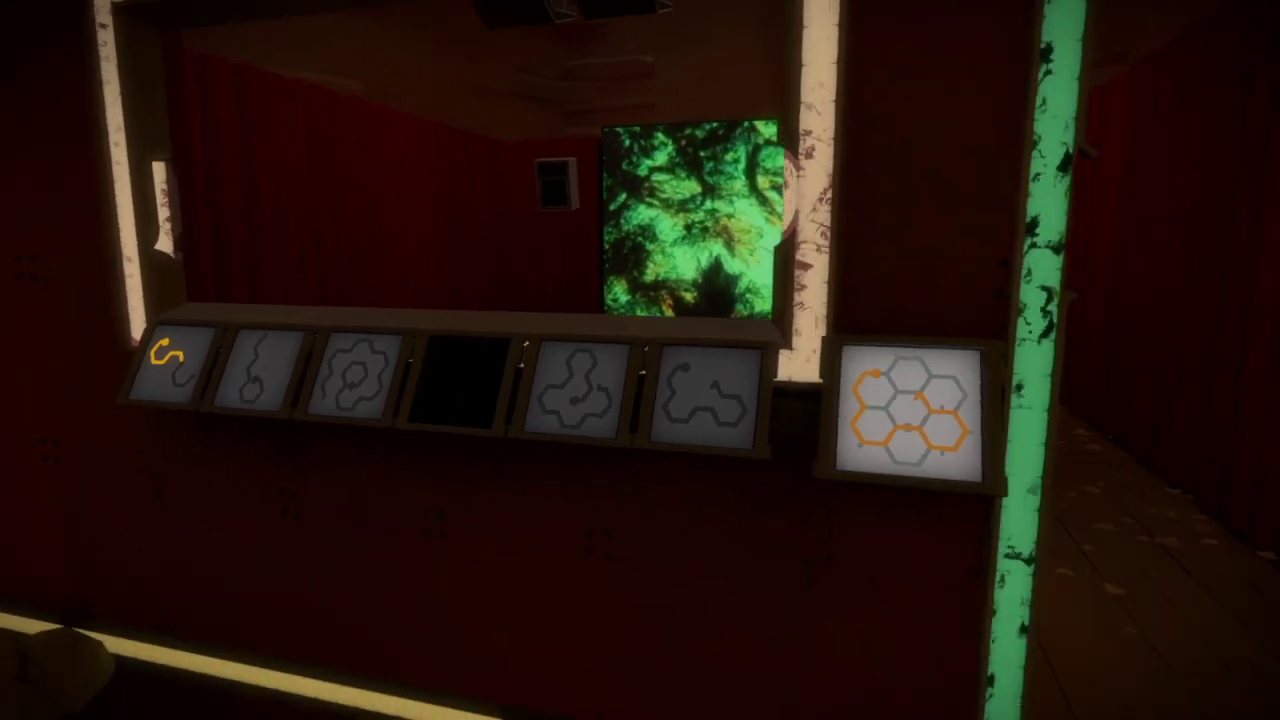
{"action": "key", "text": "s"}
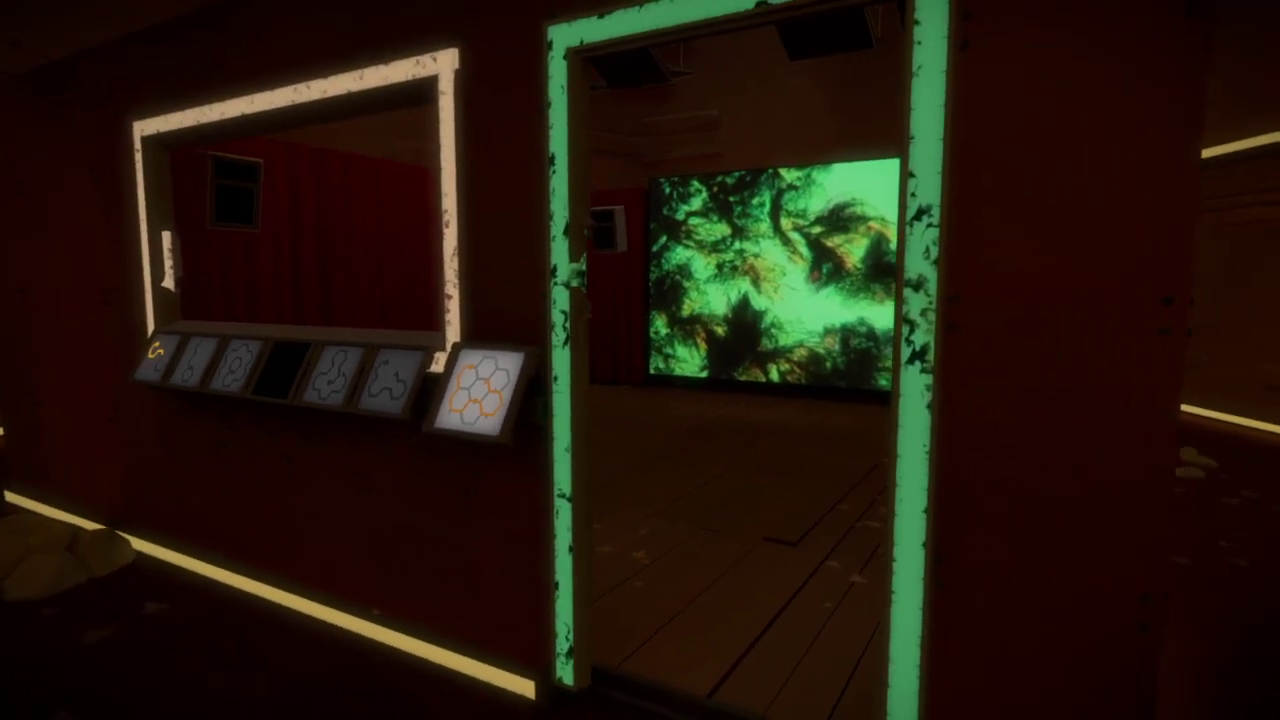
{"action": "key", "text": "d"}
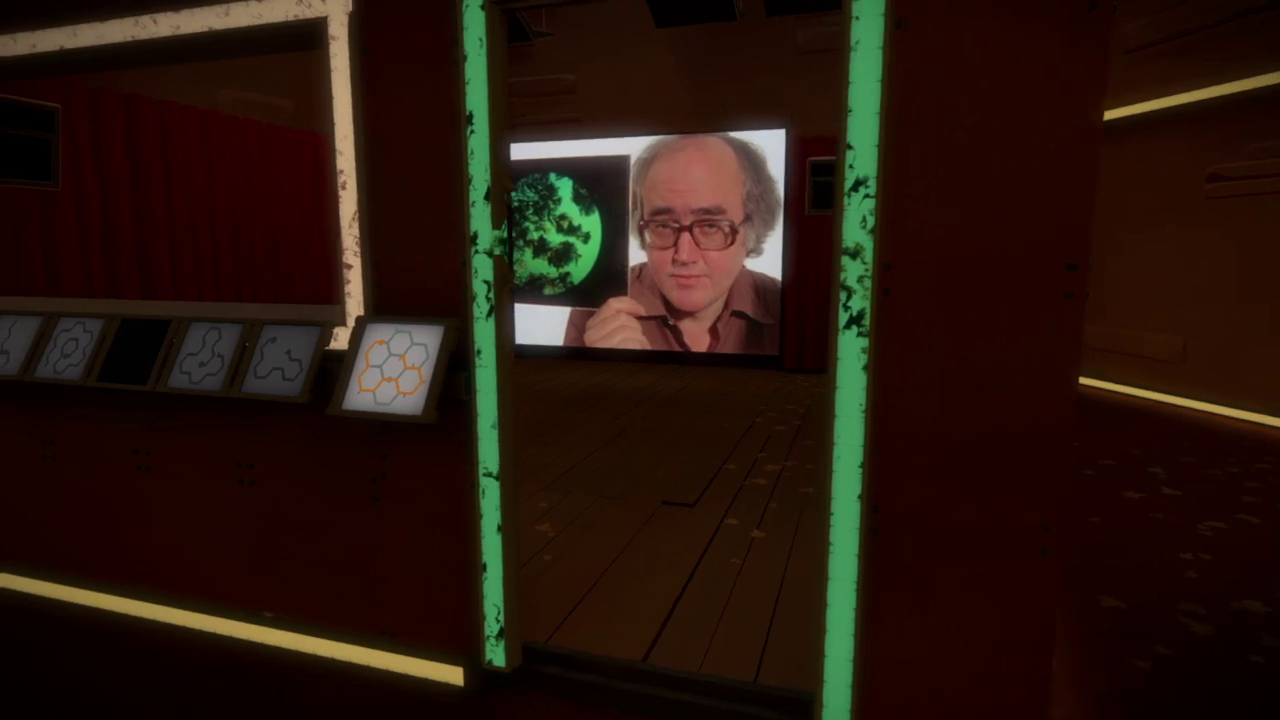
{"action": "left_click", "coordinate": [640, 360]}
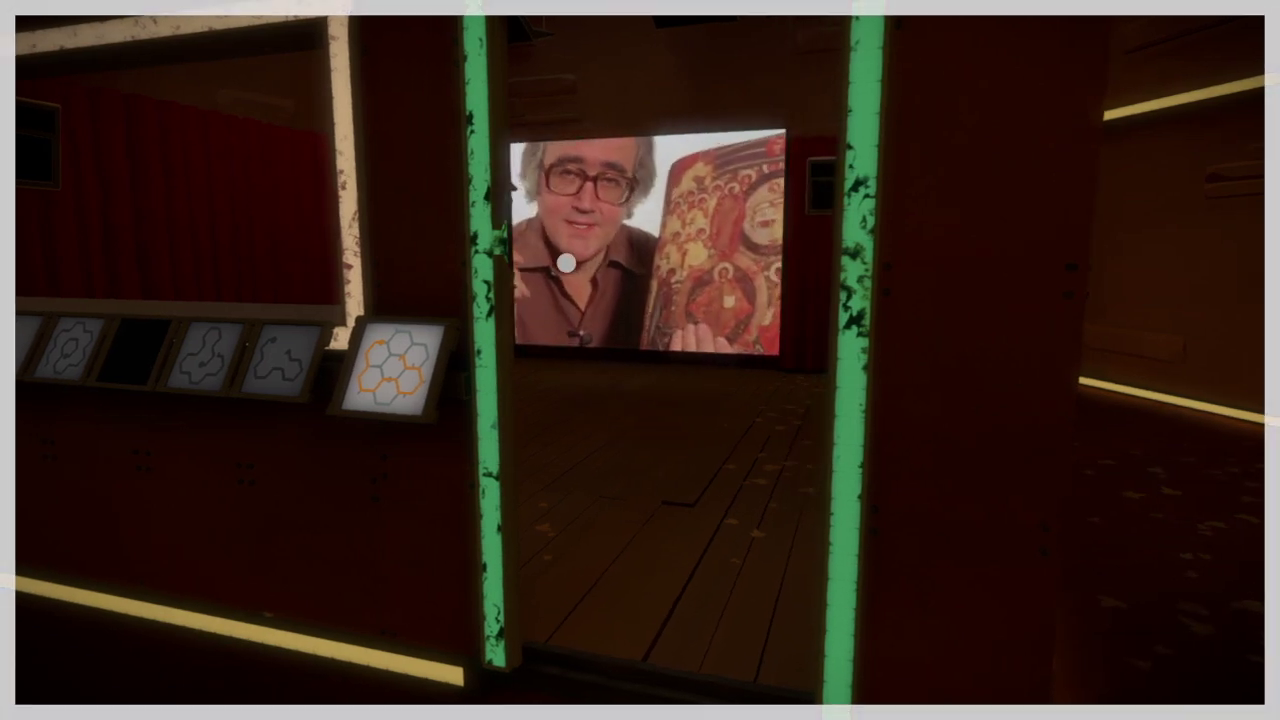
{"action": "right_click", "coordinate": [549, 263]}
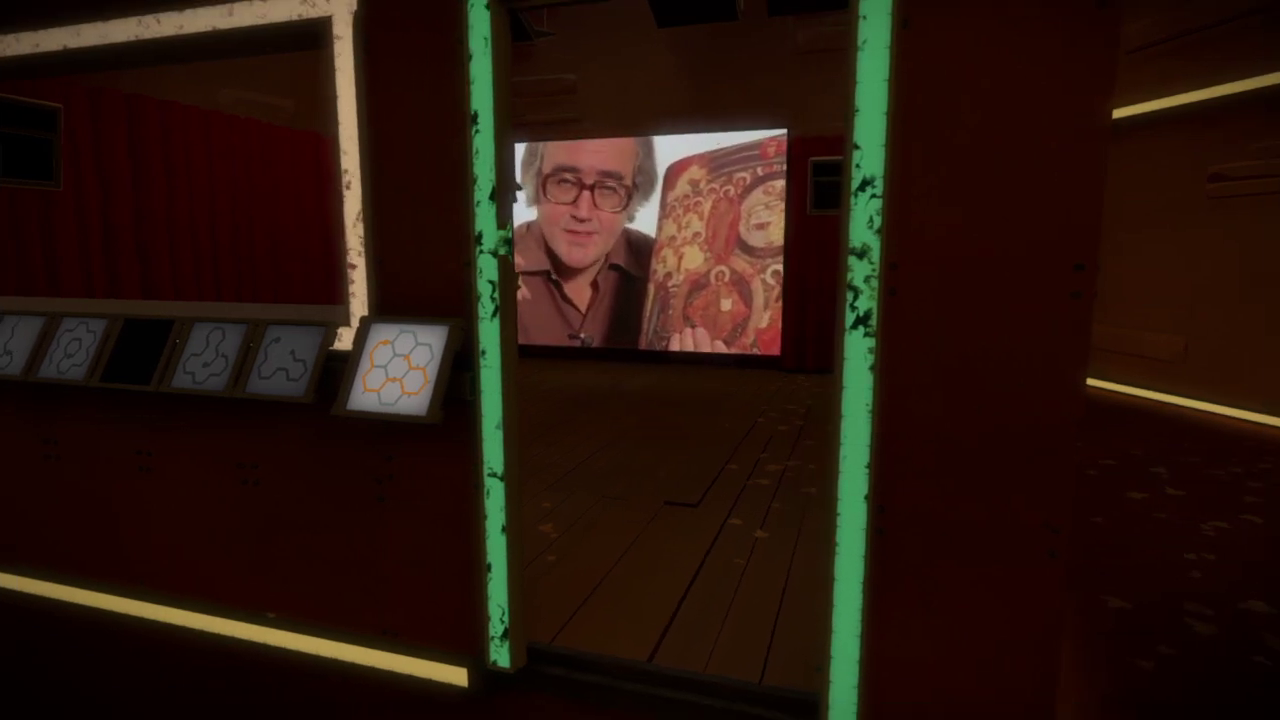
{"action": "left_click", "coordinate": [640, 360]}
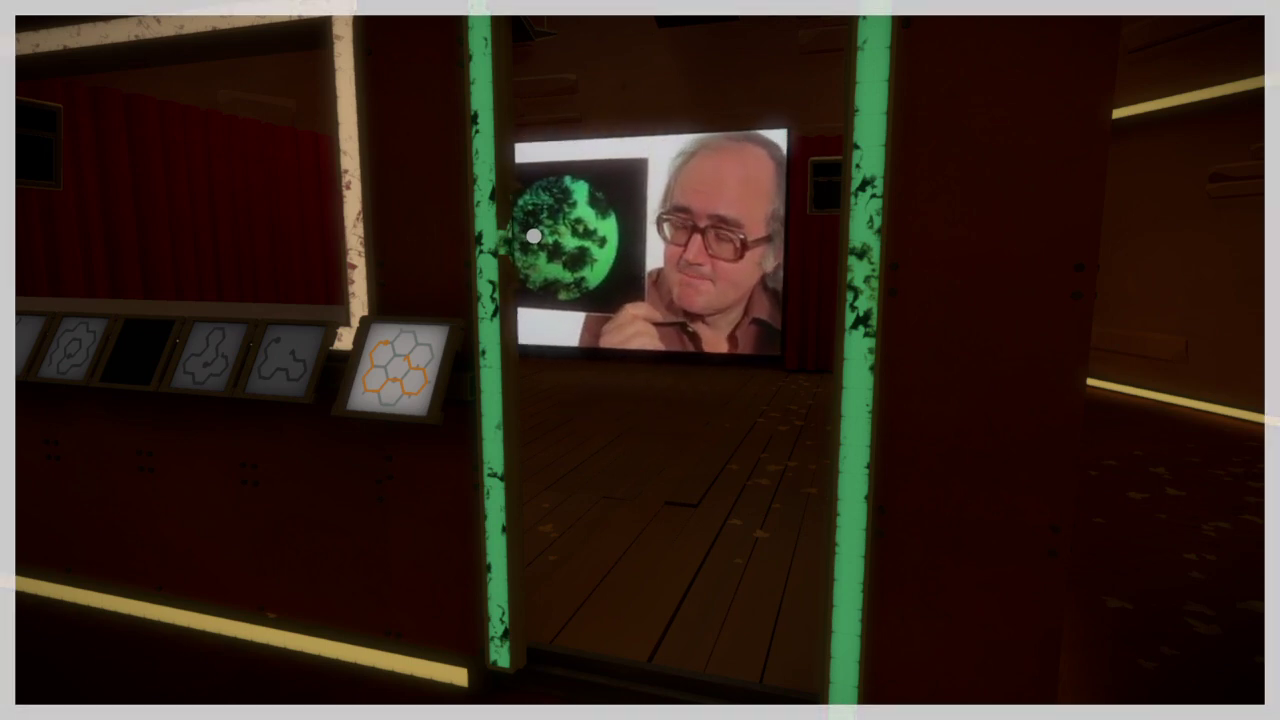
{"action": "right_click", "coordinate": [592, 248]}
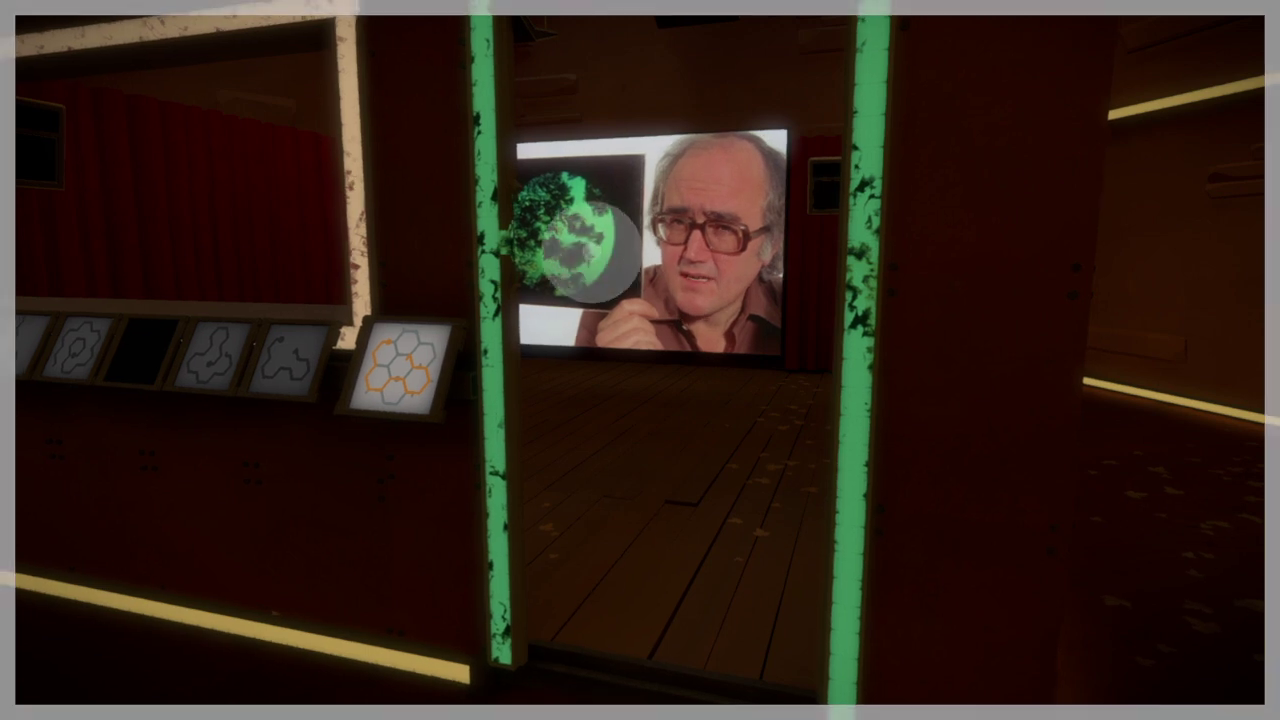
{"action": "left_click", "coordinate": [640, 360]}
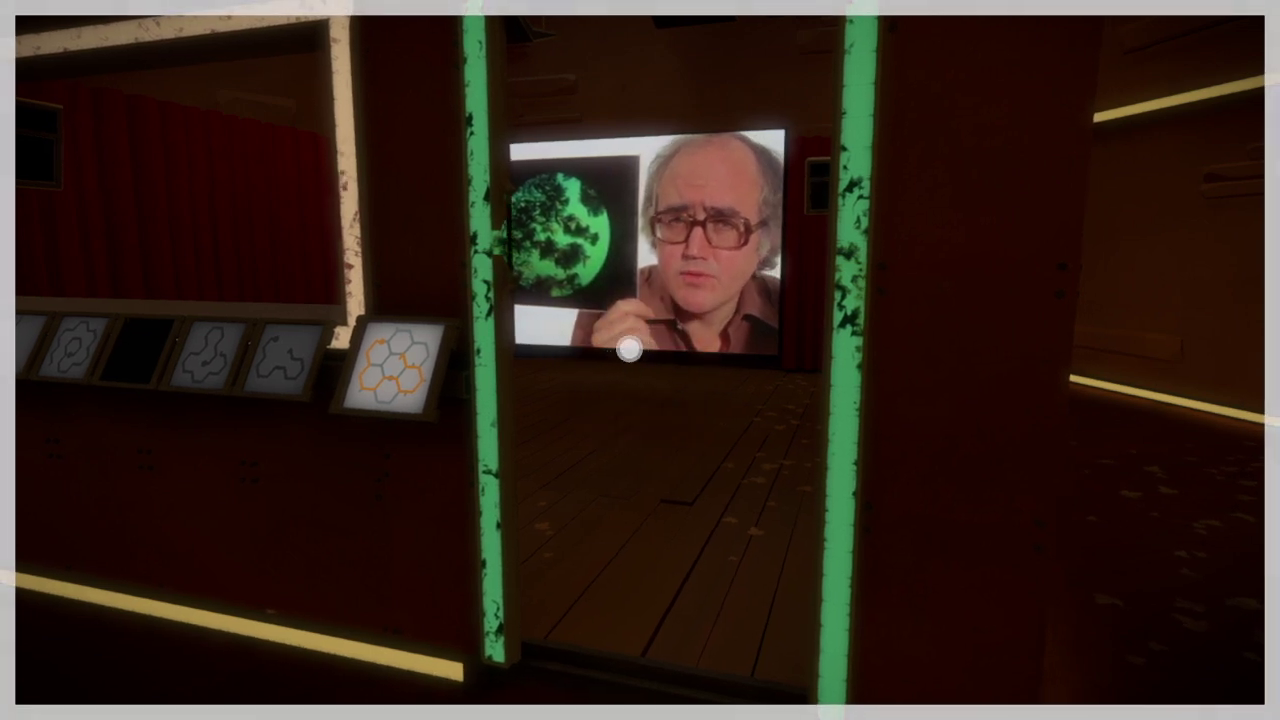
{"action": "right_click", "coordinate": [617, 331]}
{"action": "key", "text": "w"}
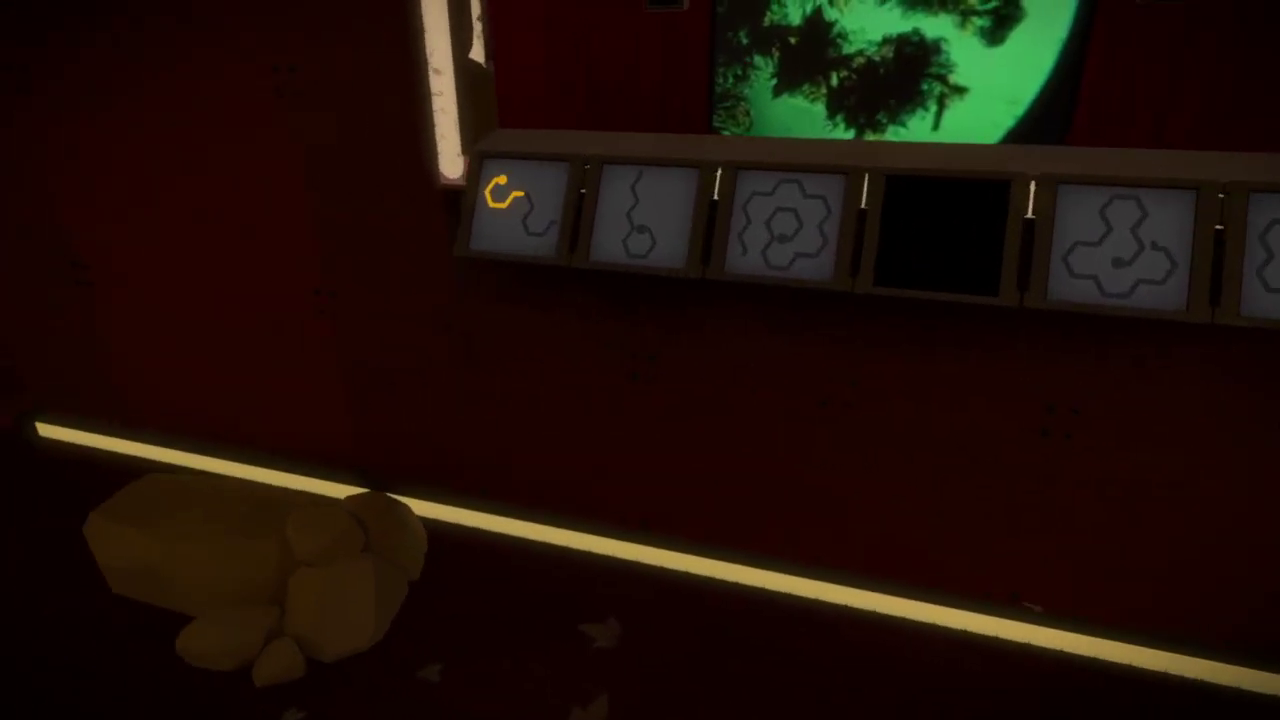
Enter and leave puzzle mode at the green doorway, trying to use the video screen
{"action": "left_click", "coordinate": [640, 360]}
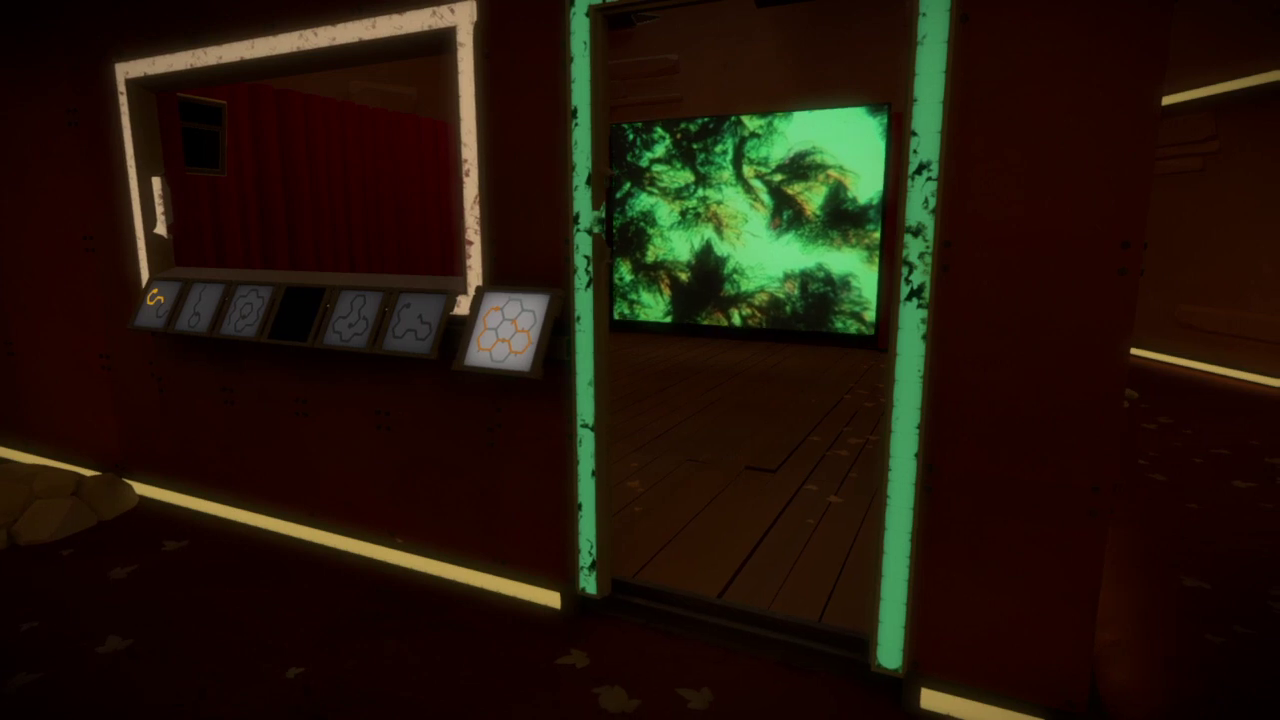
{"action": "left_click", "coordinate": [640, 360]}
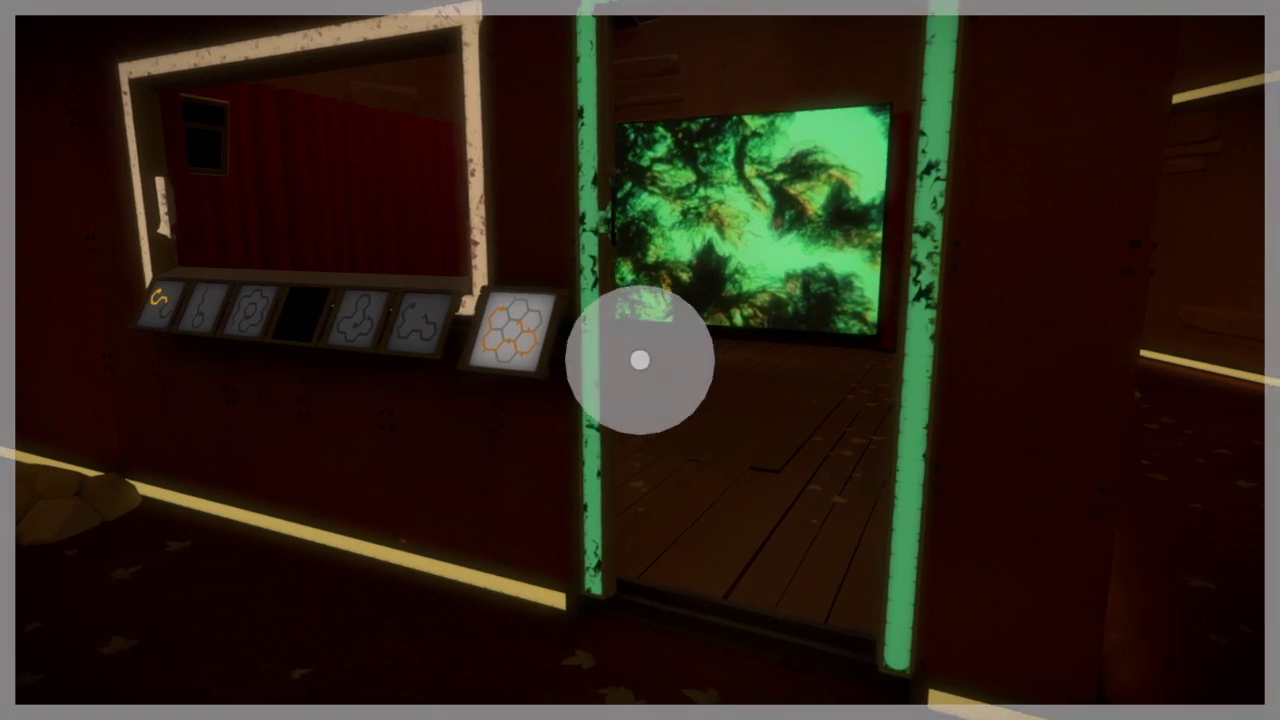
{"action": "right_click", "coordinate": [658, 226]}
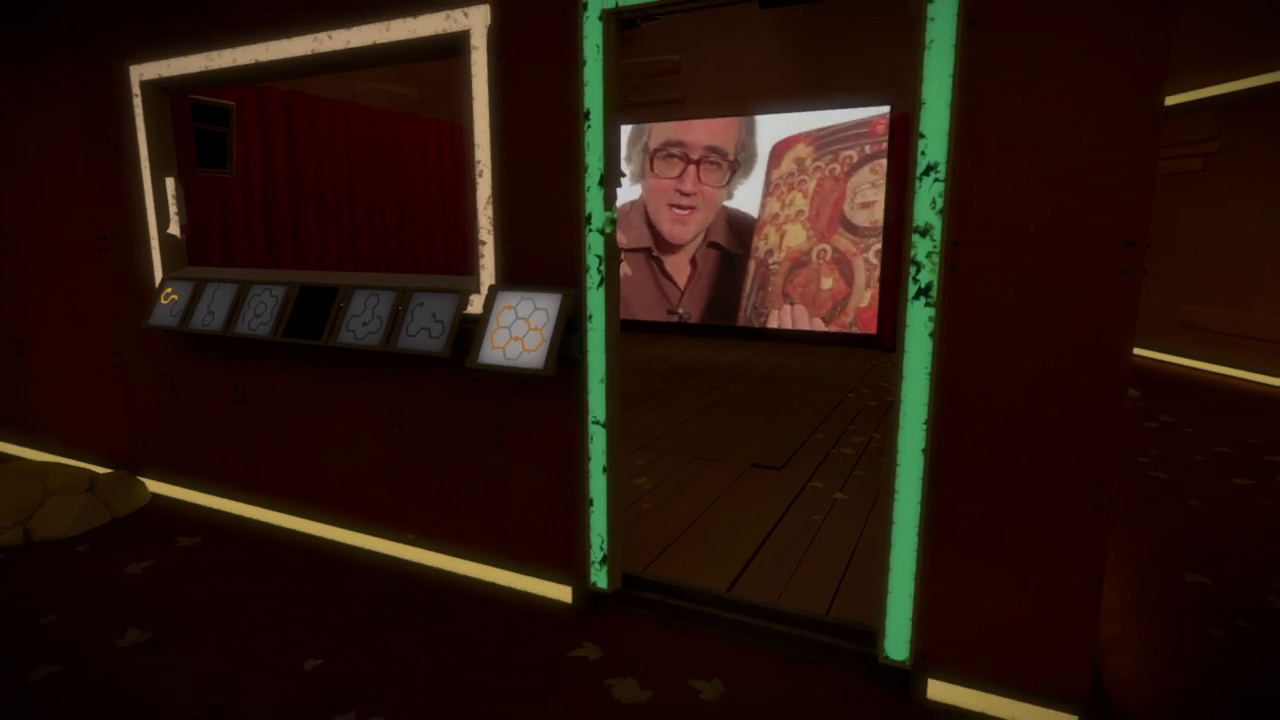
{"action": "left_click", "coordinate": [640, 360]}
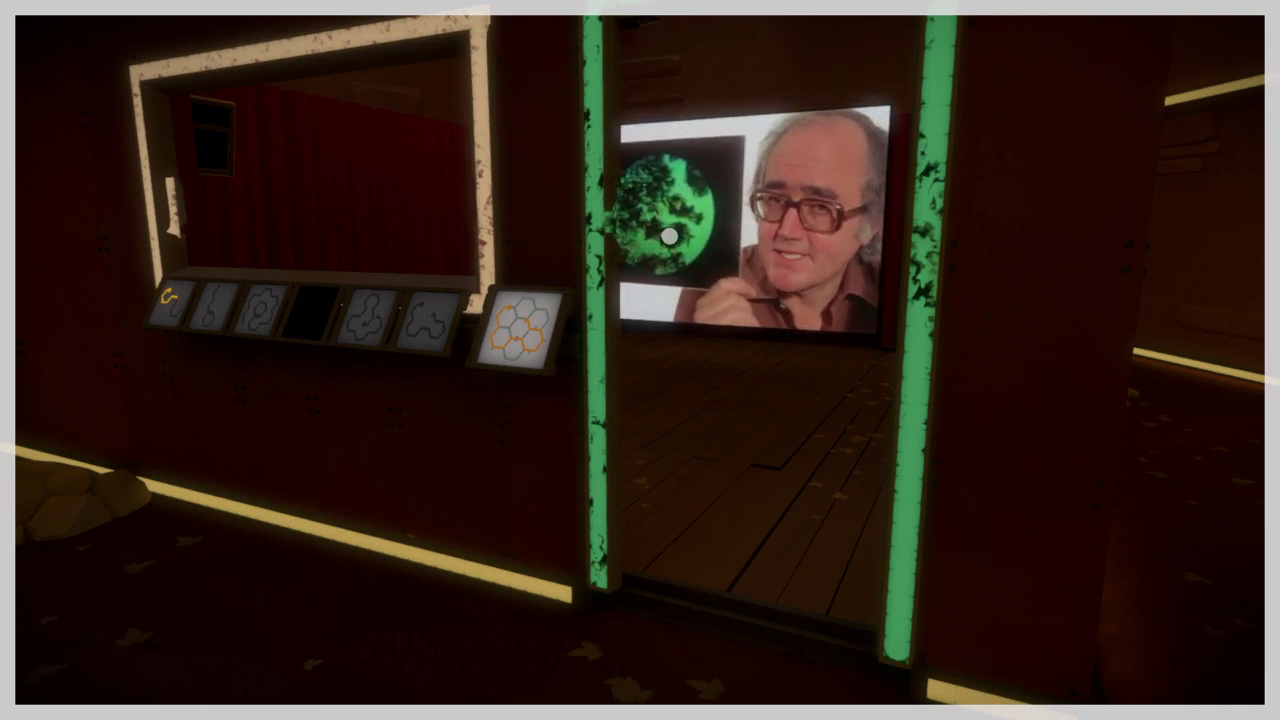
{"action": "left_click", "coordinate": [640, 360]}
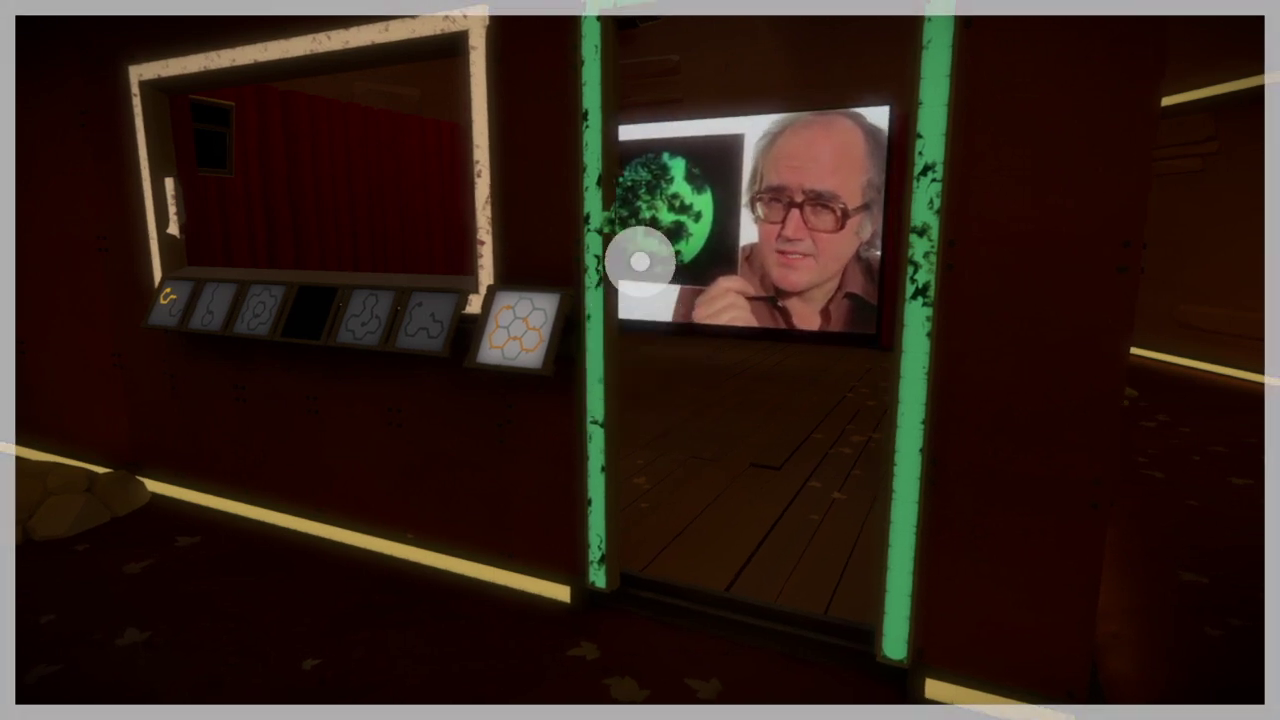
Step around the doorway, toggle puzzle mode, then approach the first hexagon panel
{"action": "right_click", "coordinate": [686, 343]}
{"action": "key", "text": "s"}
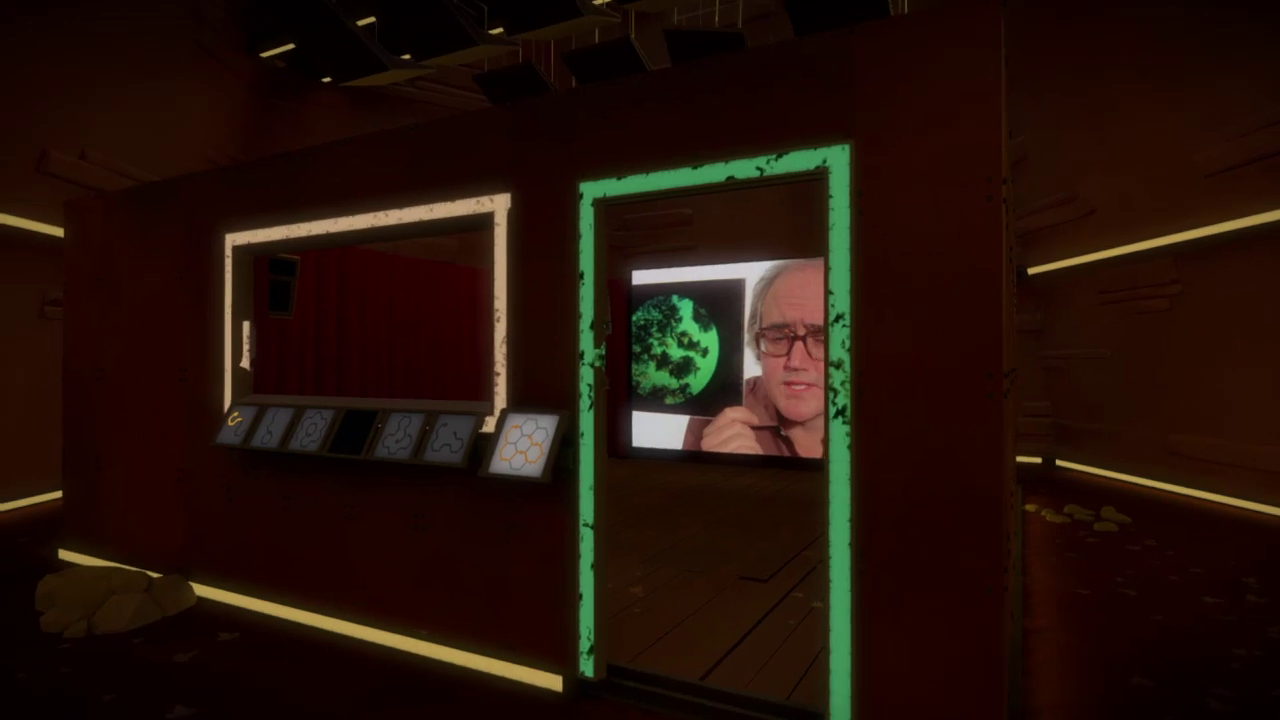
{"action": "key", "text": "w"}
{"action": "left_click", "coordinate": [640, 360]}
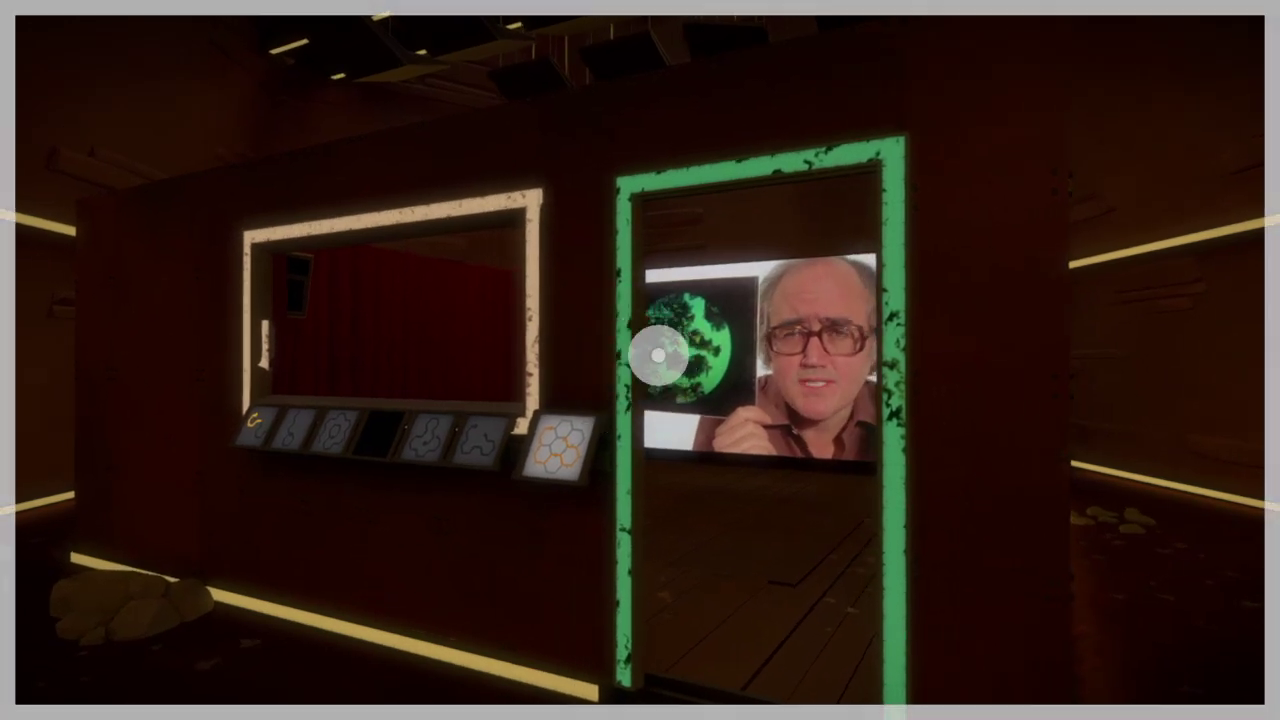
{"action": "right_click", "coordinate": [700, 370]}
{"action": "key", "text": "w"}
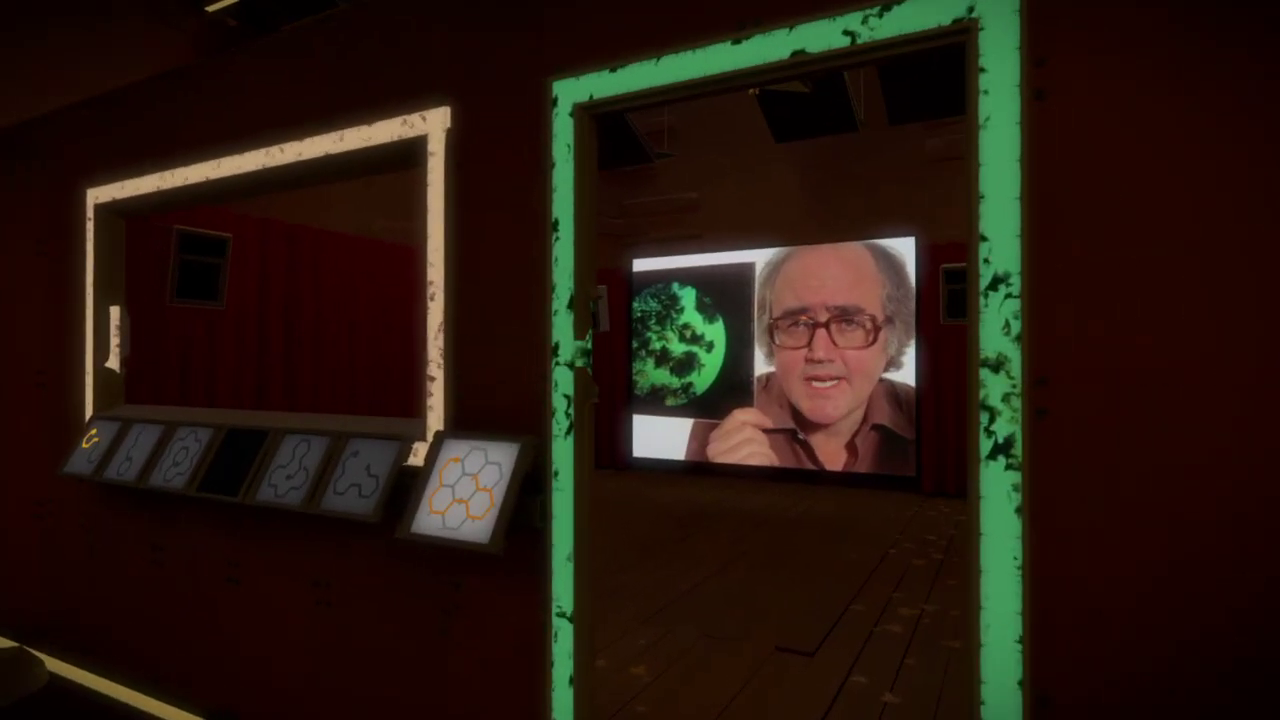
{"action": "key", "text": "w"}
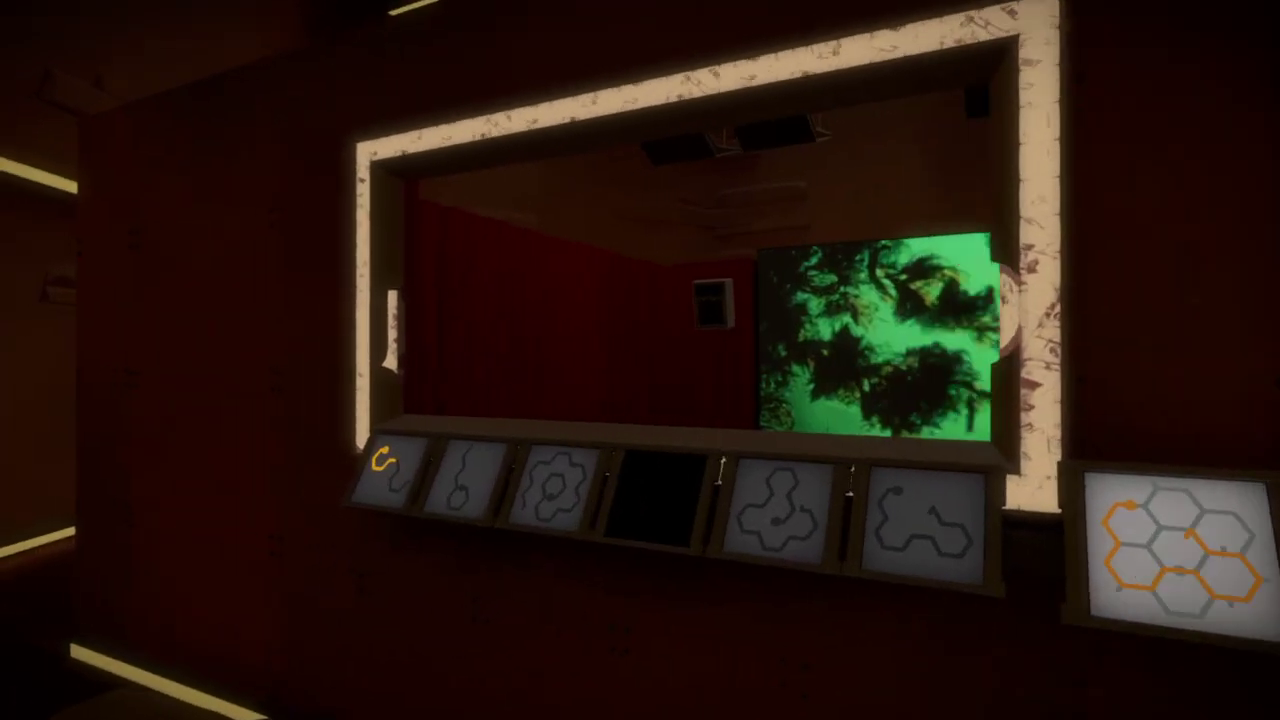
{"action": "key", "text": "w"}
Start a fresh line on the first hexagon panel, then back away toward the doorway
{"action": "left_click", "coordinate": [640, 360]}
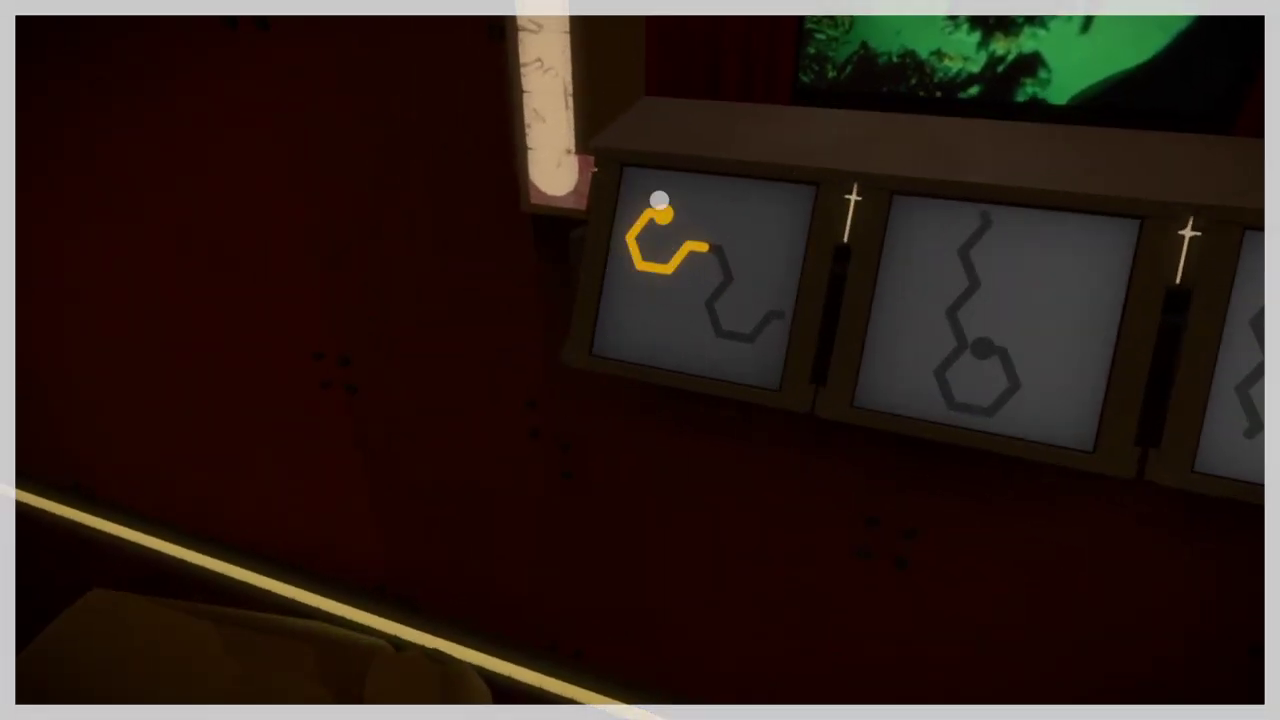
{"action": "left_click", "coordinate": [662, 206]}
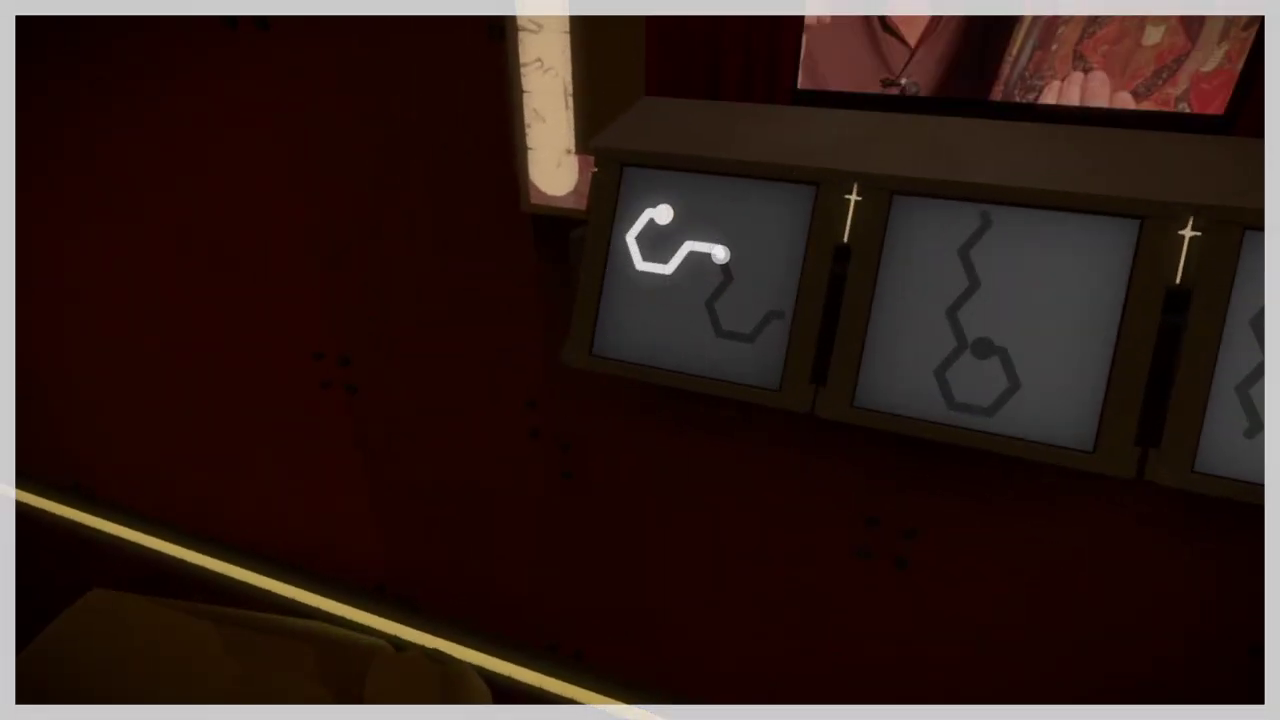
{"action": "right_click", "coordinate": [720, 256]}
{"action": "key", "text": "s"}
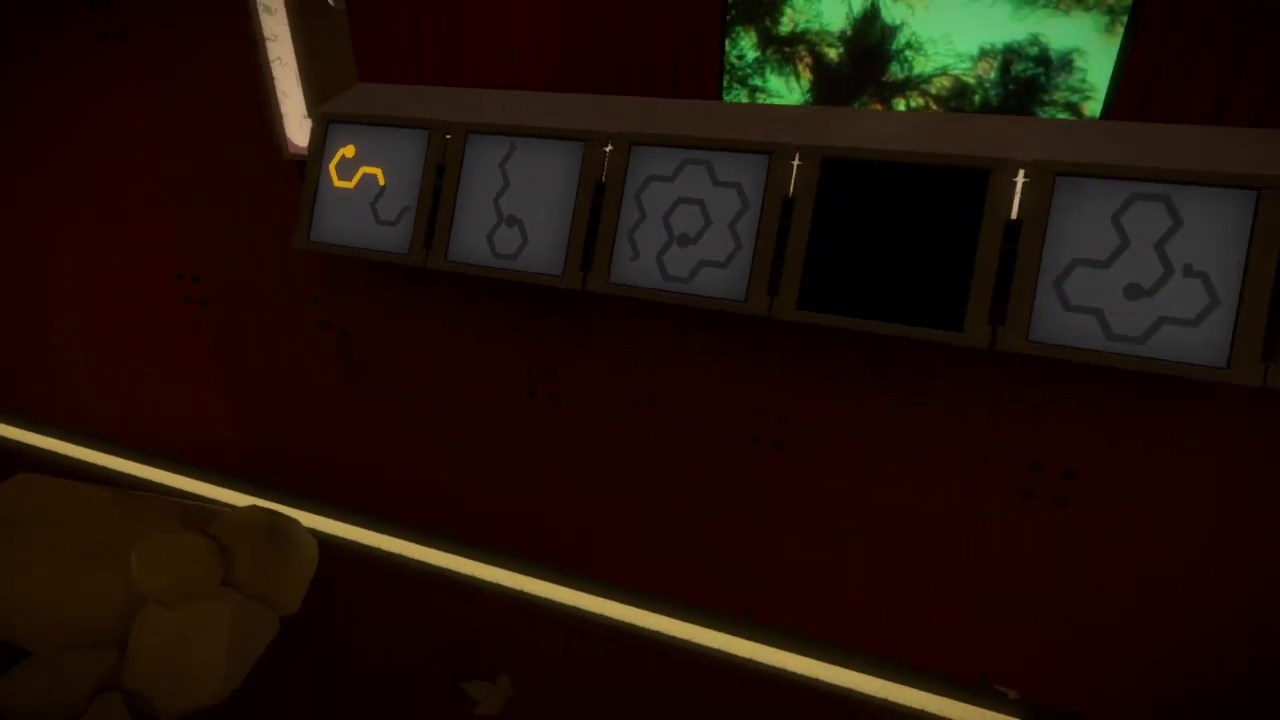
{"action": "key", "text": "s"}
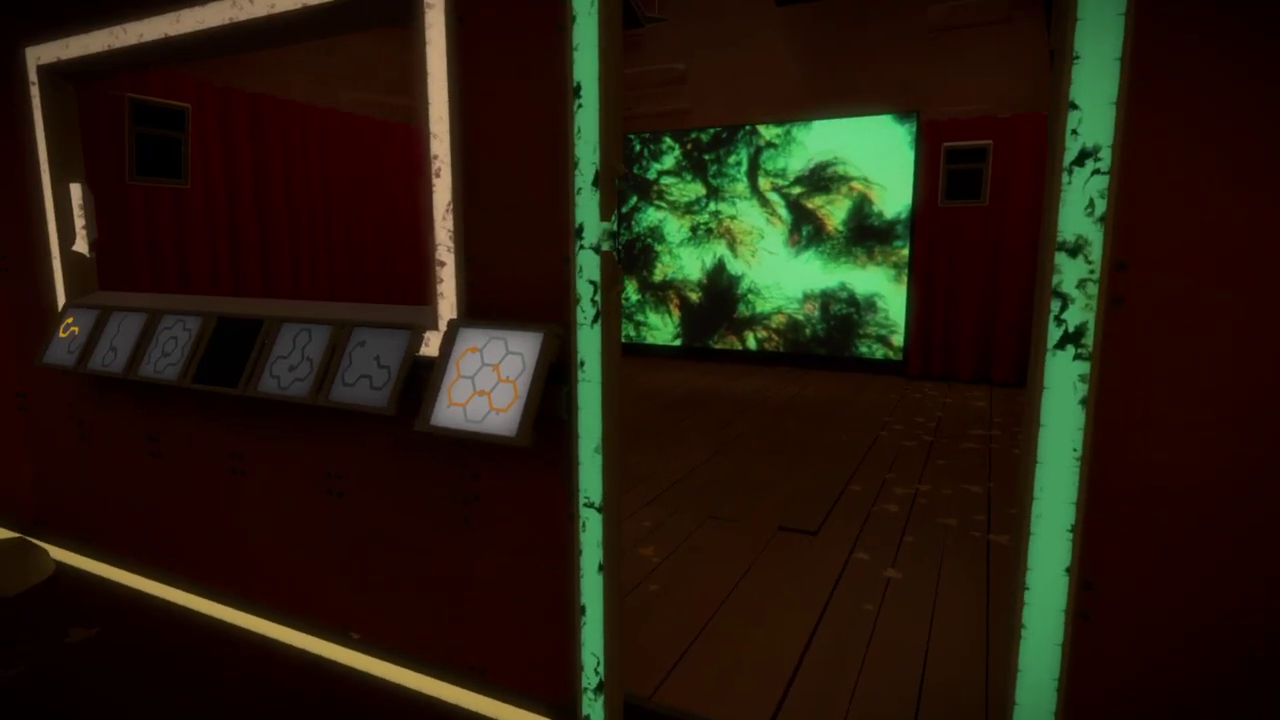
Trace a line from the doorway screen's circle down the frame to its base
{"action": "left_click", "coordinate": [640, 360]}
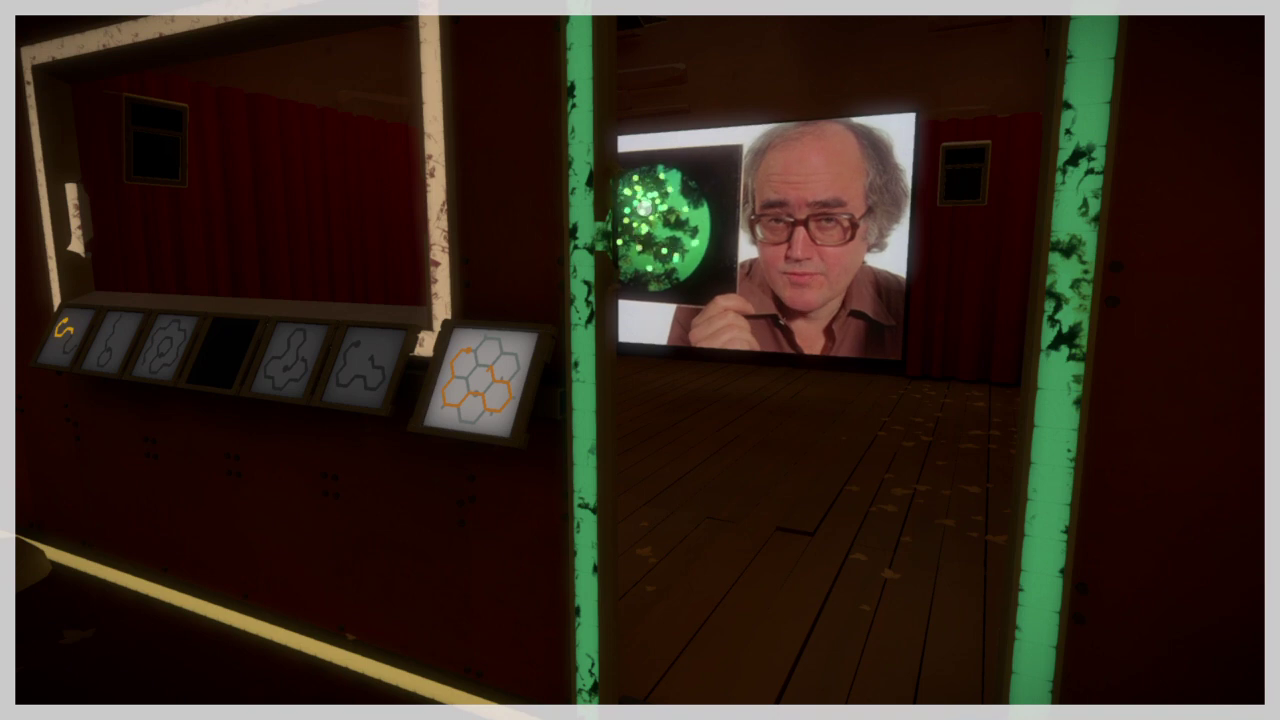
{"action": "right_click", "coordinate": [636, 231]}
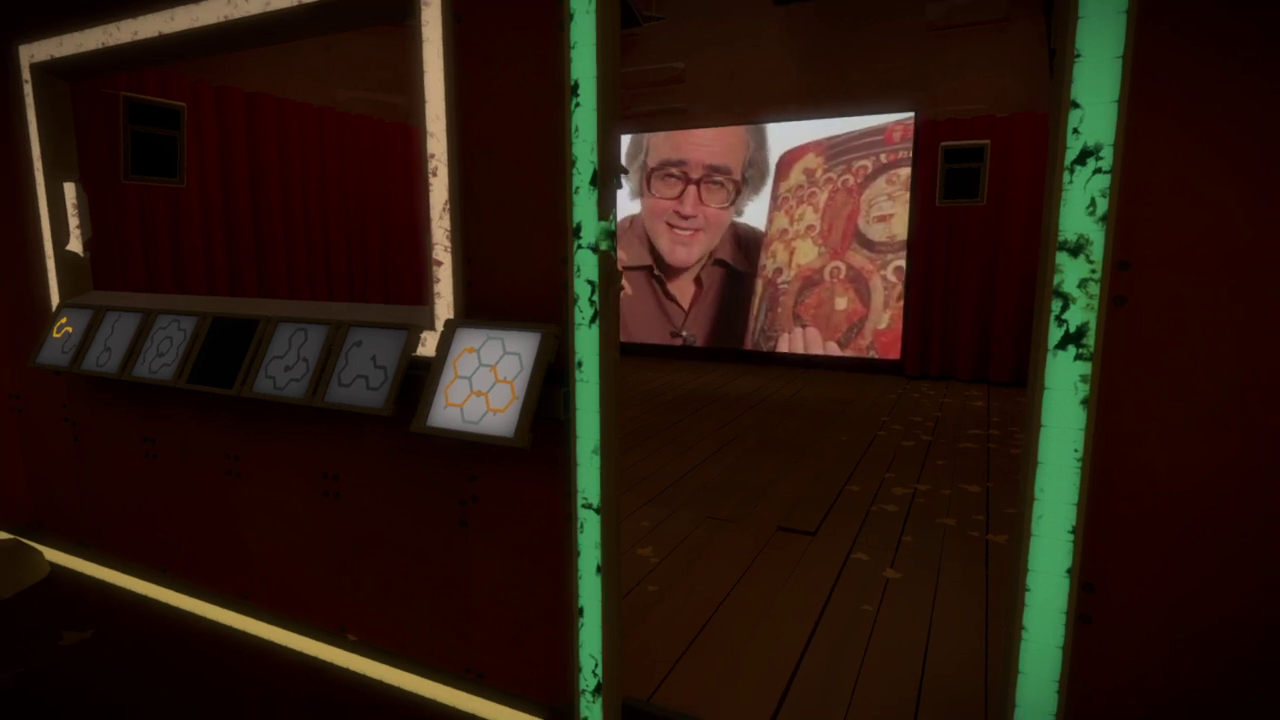
{"action": "left_click", "coordinate": [640, 360]}
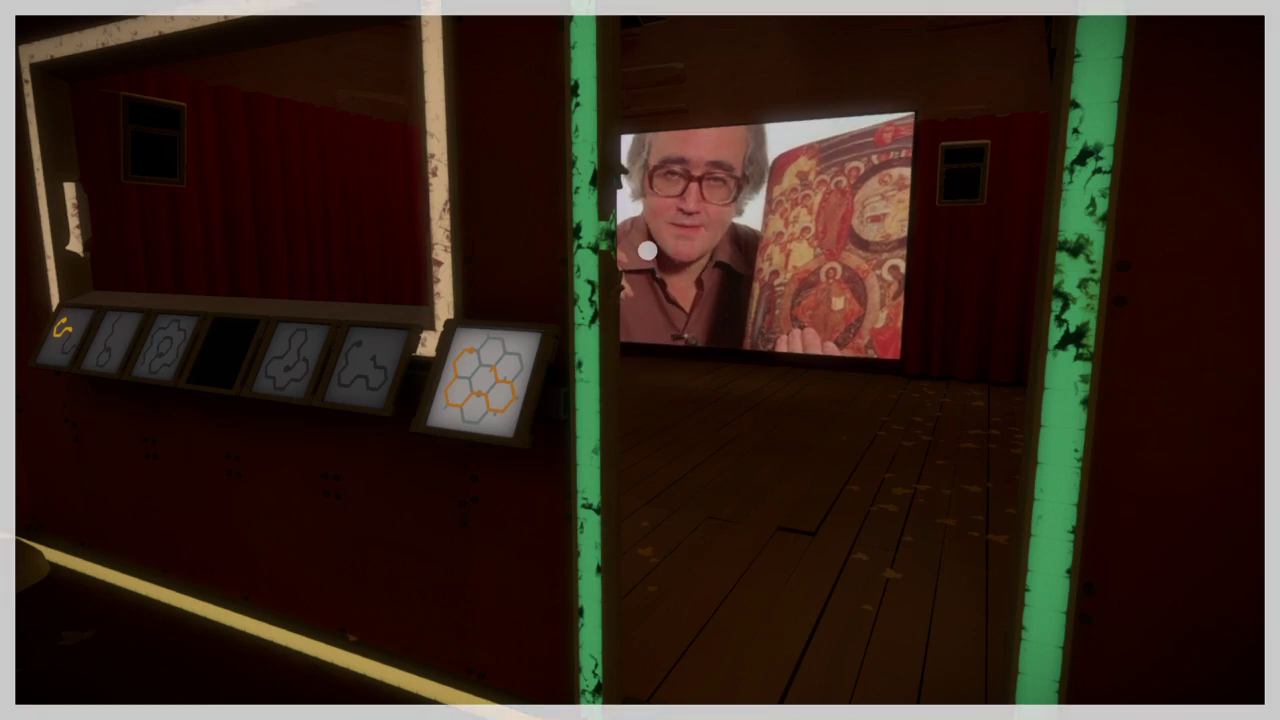
{"action": "left_click", "coordinate": [638, 241]}
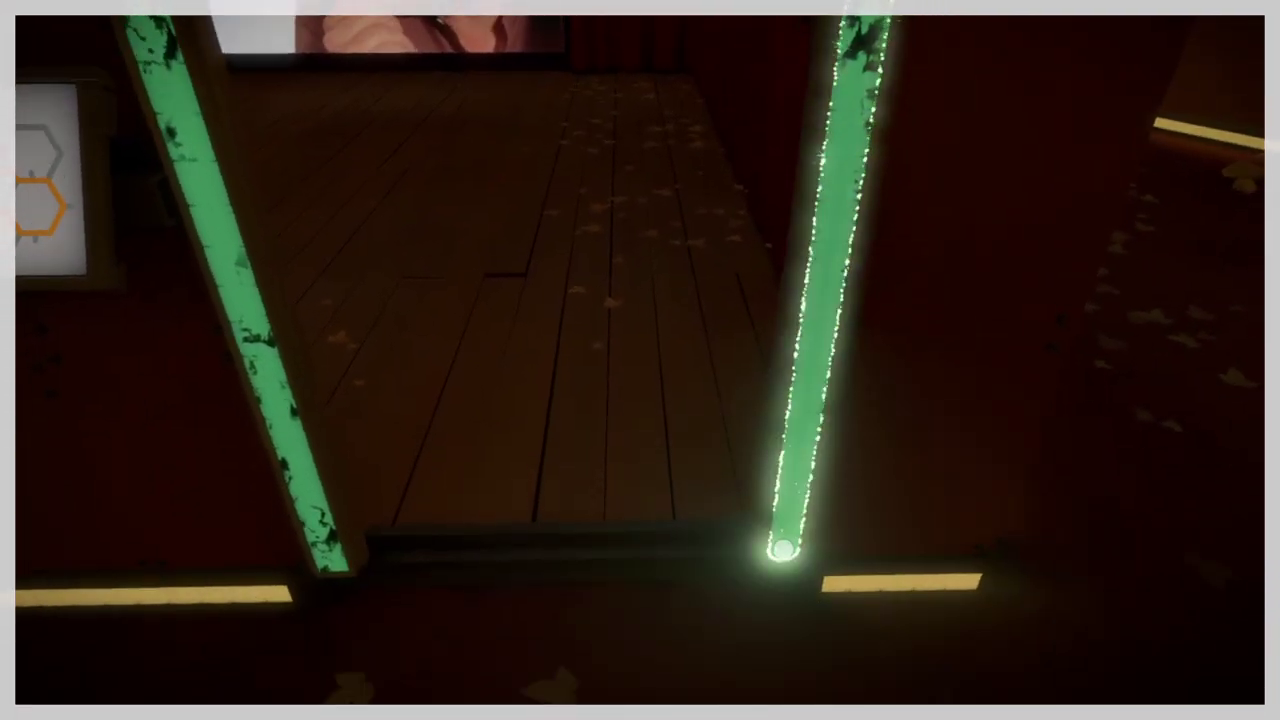
{"action": "right_click", "coordinate": [783, 543]}
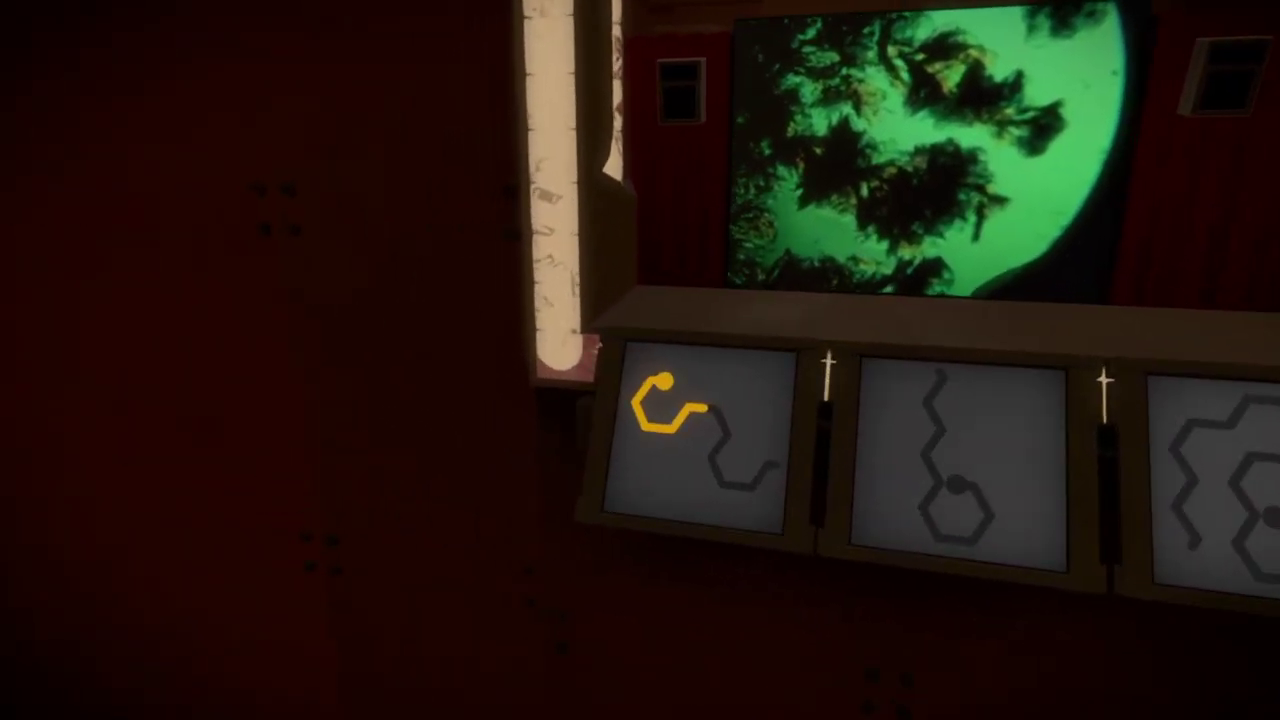
Trace the first hexagon panel's full path from its start circle to the endpoint
{"action": "left_click", "coordinate": [640, 360]}
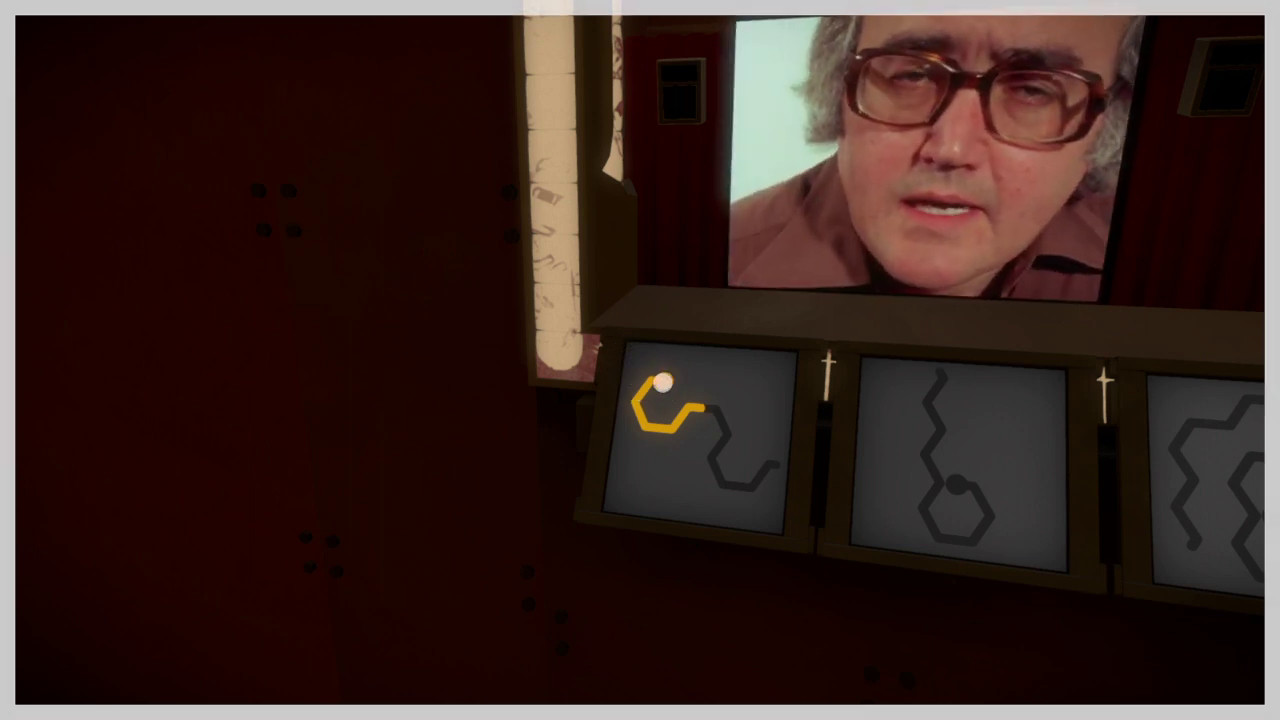
{"action": "left_click", "coordinate": [663, 382]}
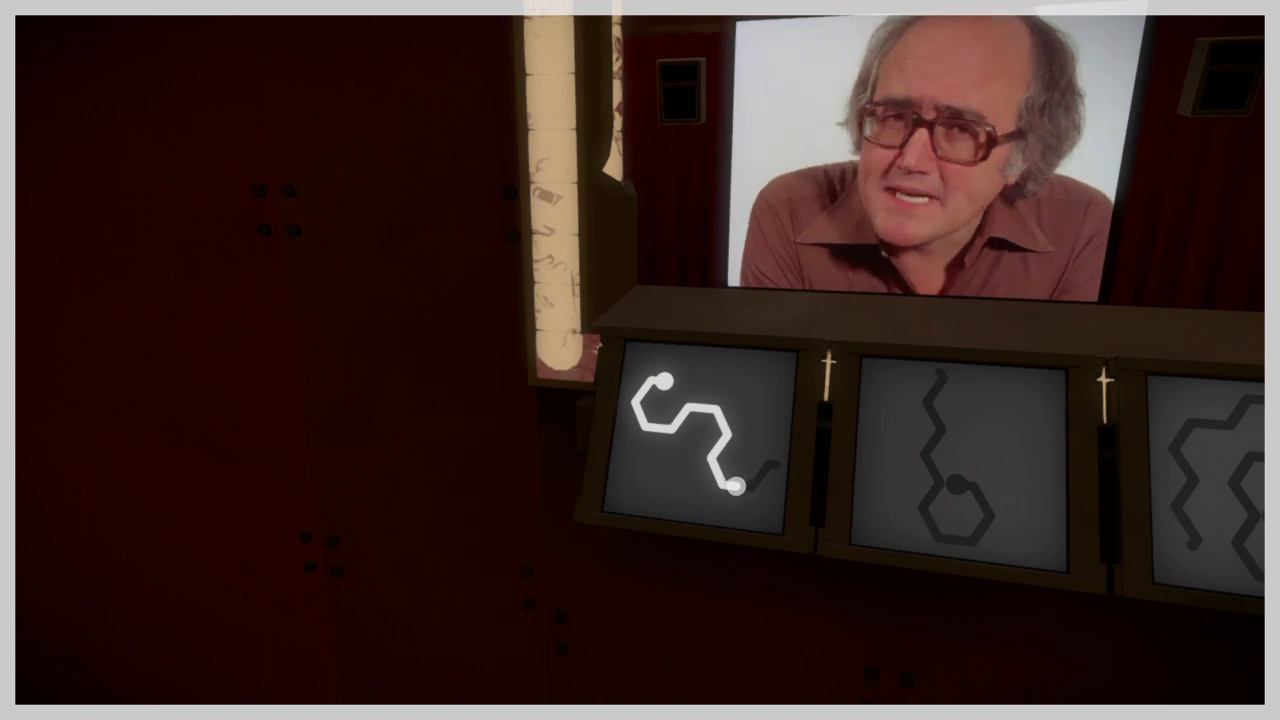
{"action": "left_click", "coordinate": [770, 464]}
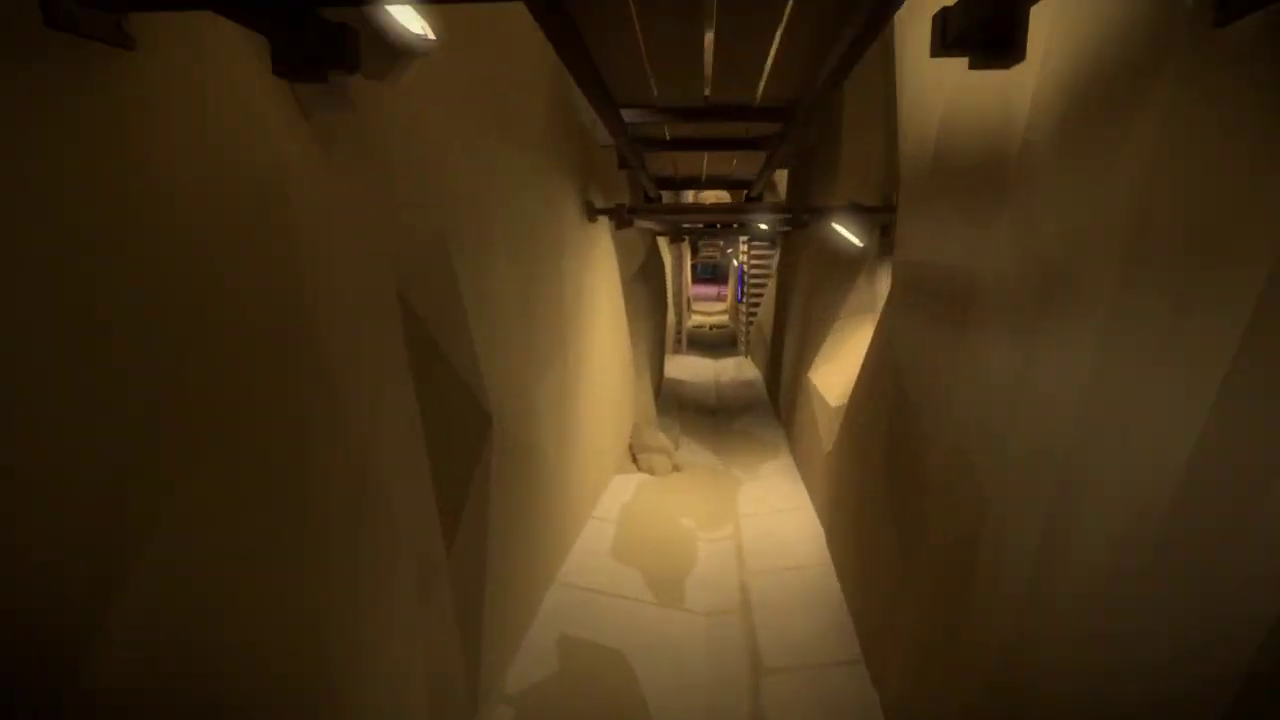
Walk down the stone corridor past the ladders to the theatre overlook
{"action": "key", "text": "w"}
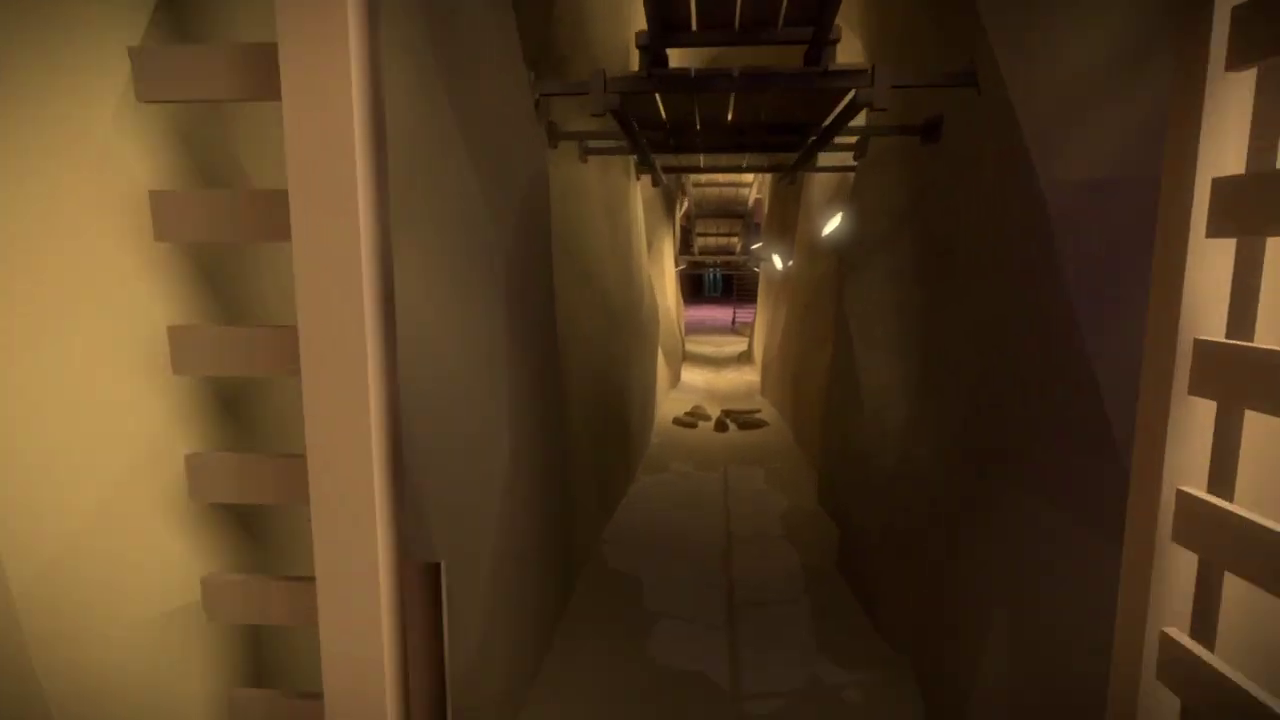
{"action": "key", "text": "w"}
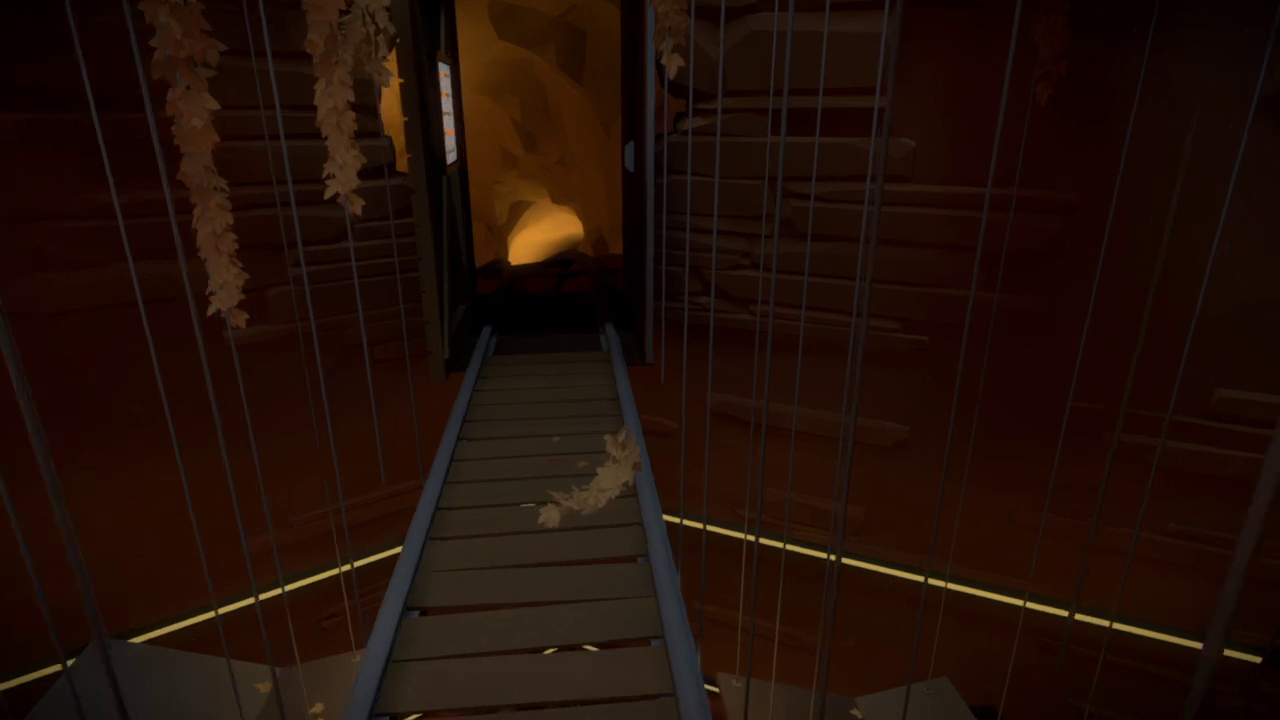
Cross the rope bridge and doorway into the cave to the turntable table
{"action": "key", "text": "w"}
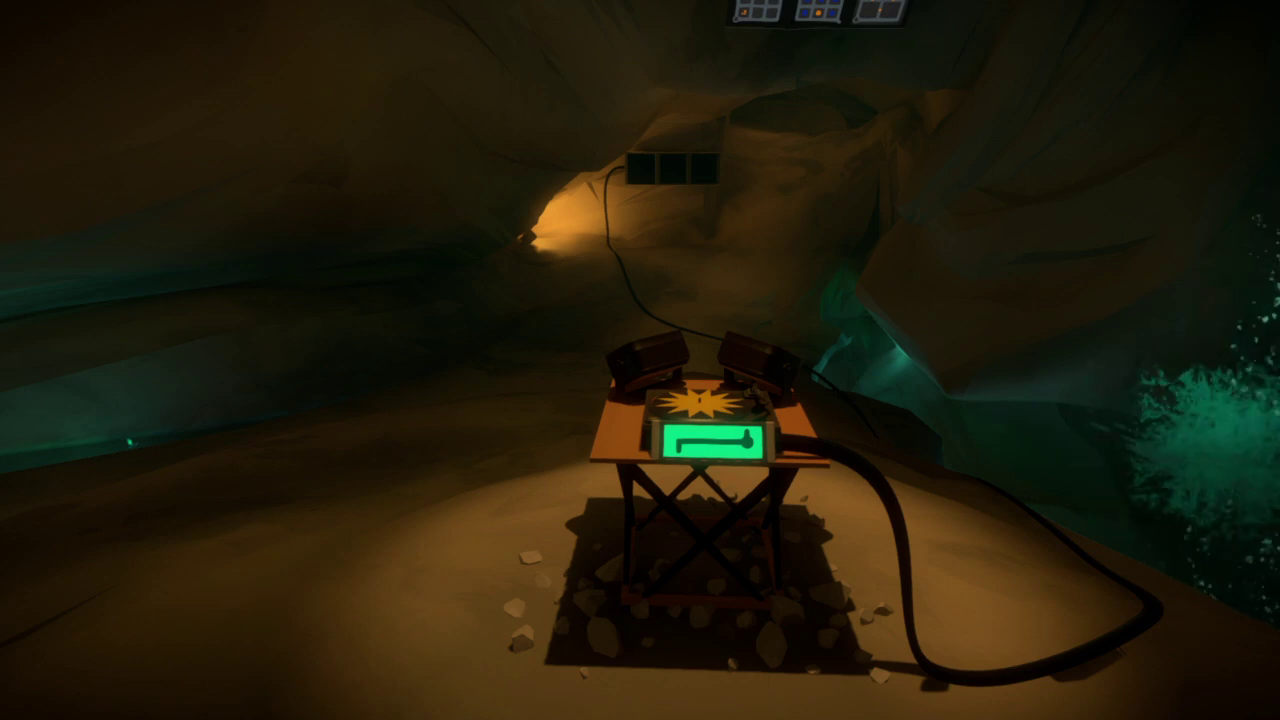
Trace a line on the green turntable panel, then walk on through the dark passage
{"action": "key", "text": "w"}
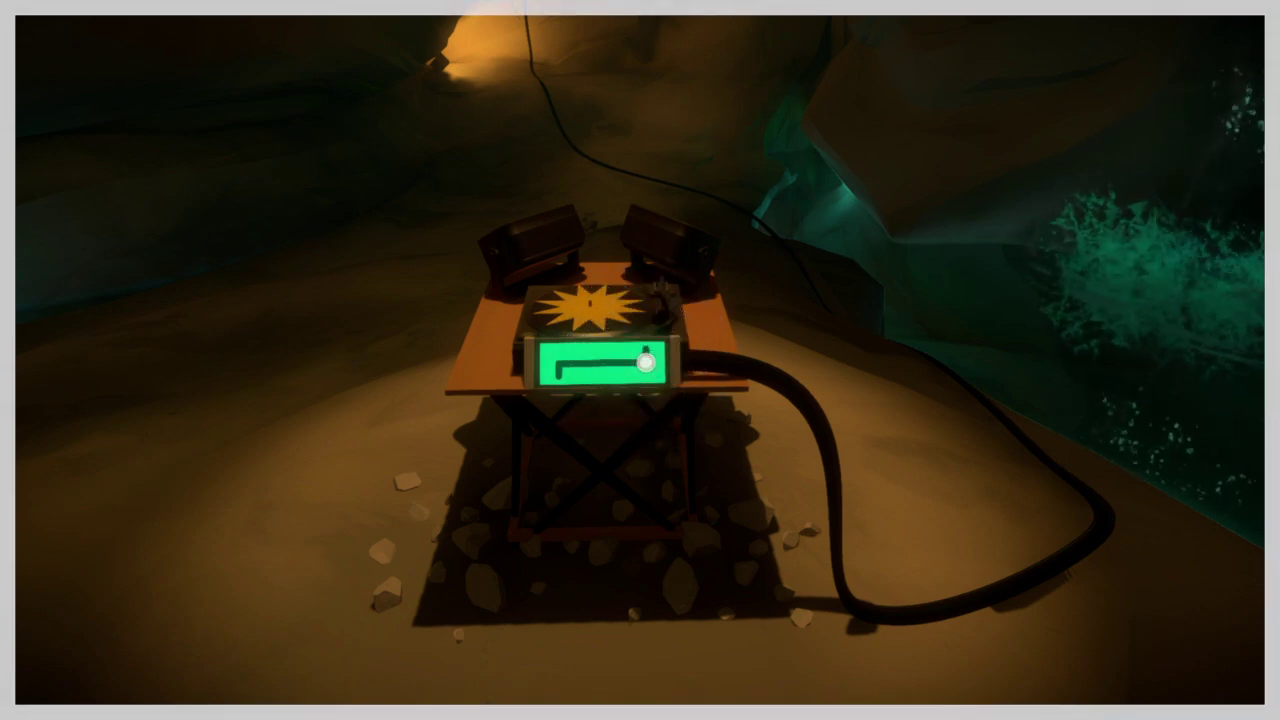
{"action": "mouse_move", "coordinate": [650, 362]}
{"action": "left_mouse_down"}
{"action": "mouse_move", "coordinate": [555, 362]}
{"action": "mouse_move", "coordinate": [558, 374]}
{"action": "left_mouse_up"}
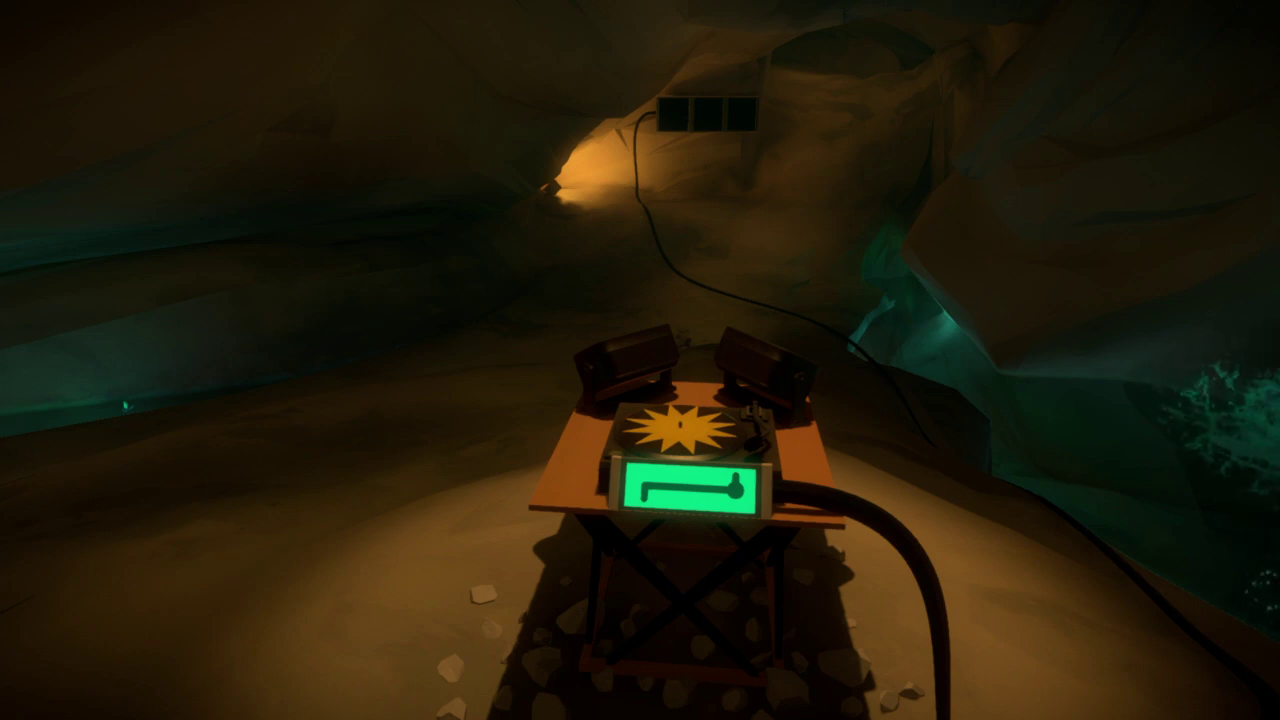
{"action": "key", "text": "w"}
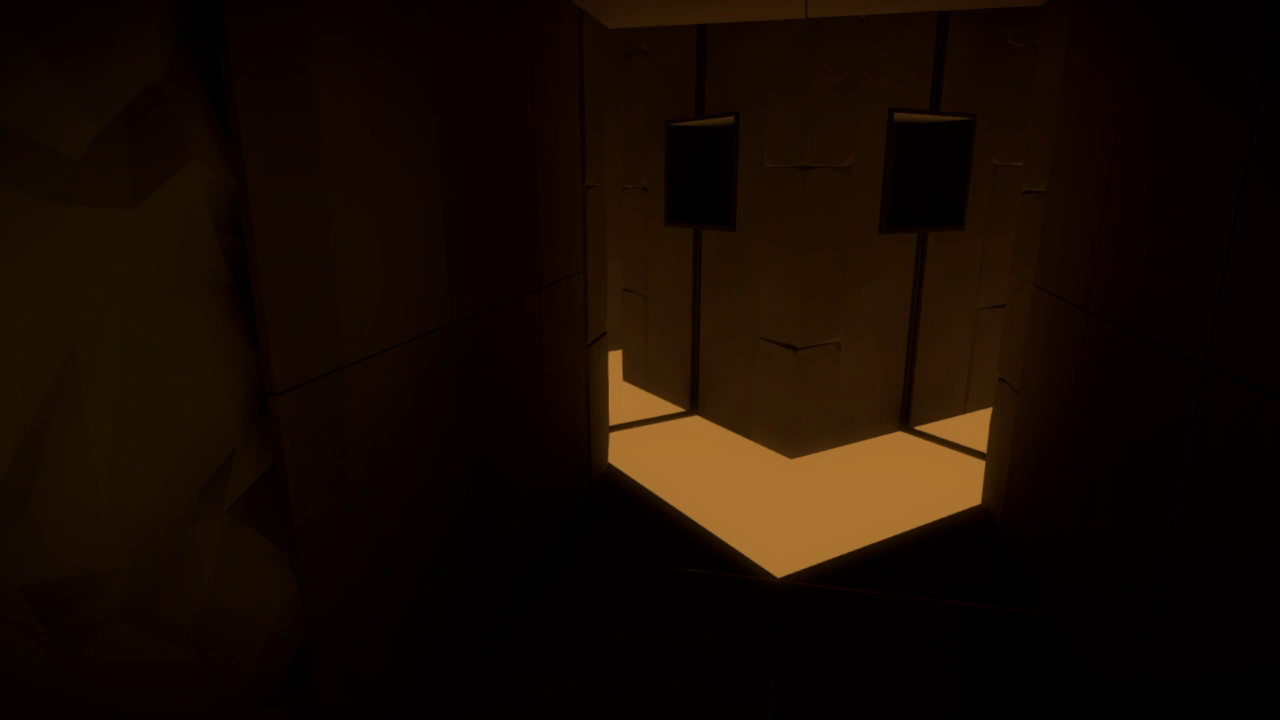
Walk through the lit corridor into the cave with three dark panels
{"action": "key", "text": "w"}
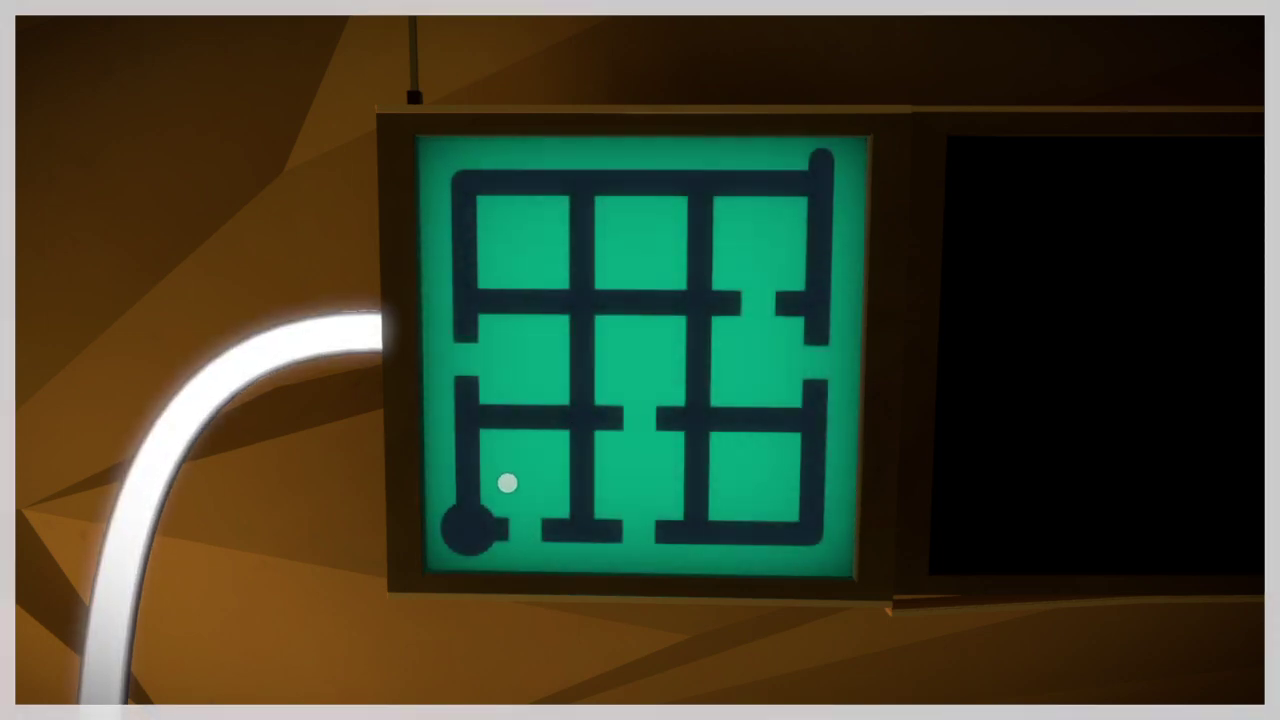
Solve the maze and branching grid with lines from bottom-left start to top-right exit
{"action": "left_click", "coordinate": [468, 528]}
{"action": "left_click", "coordinate": [820, 160]}
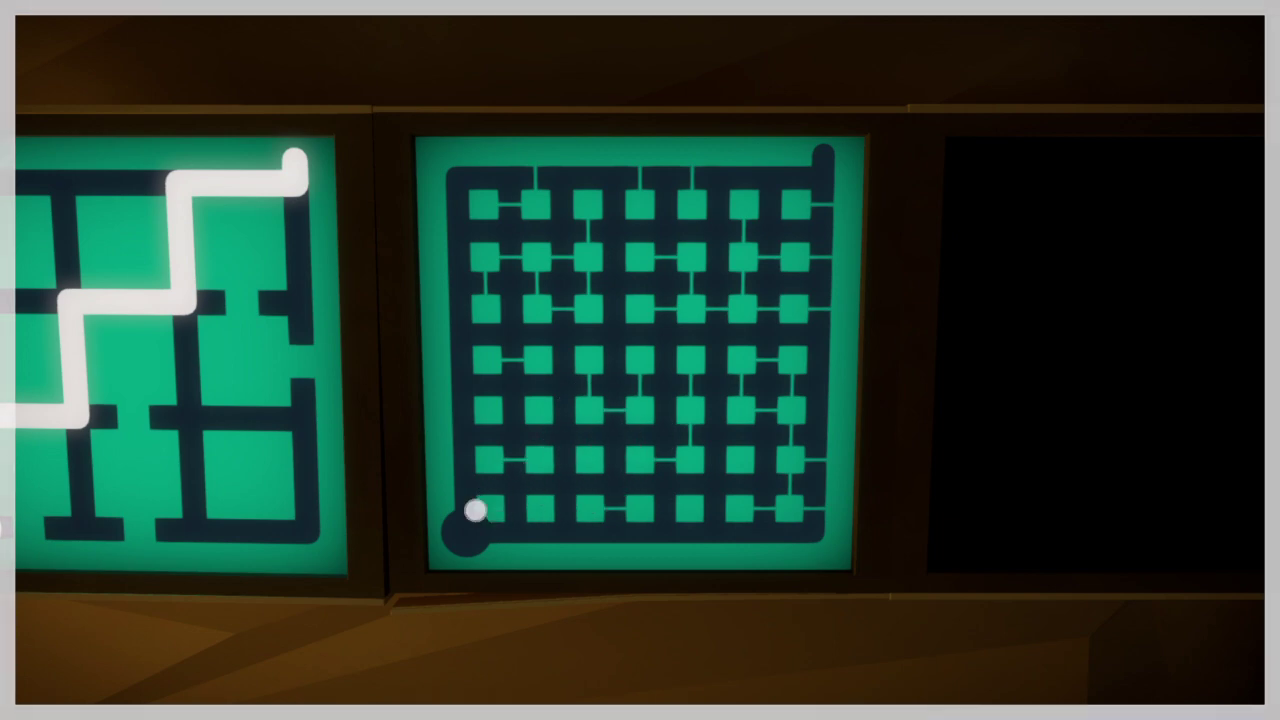
{"action": "left_click", "coordinate": [466, 530]}
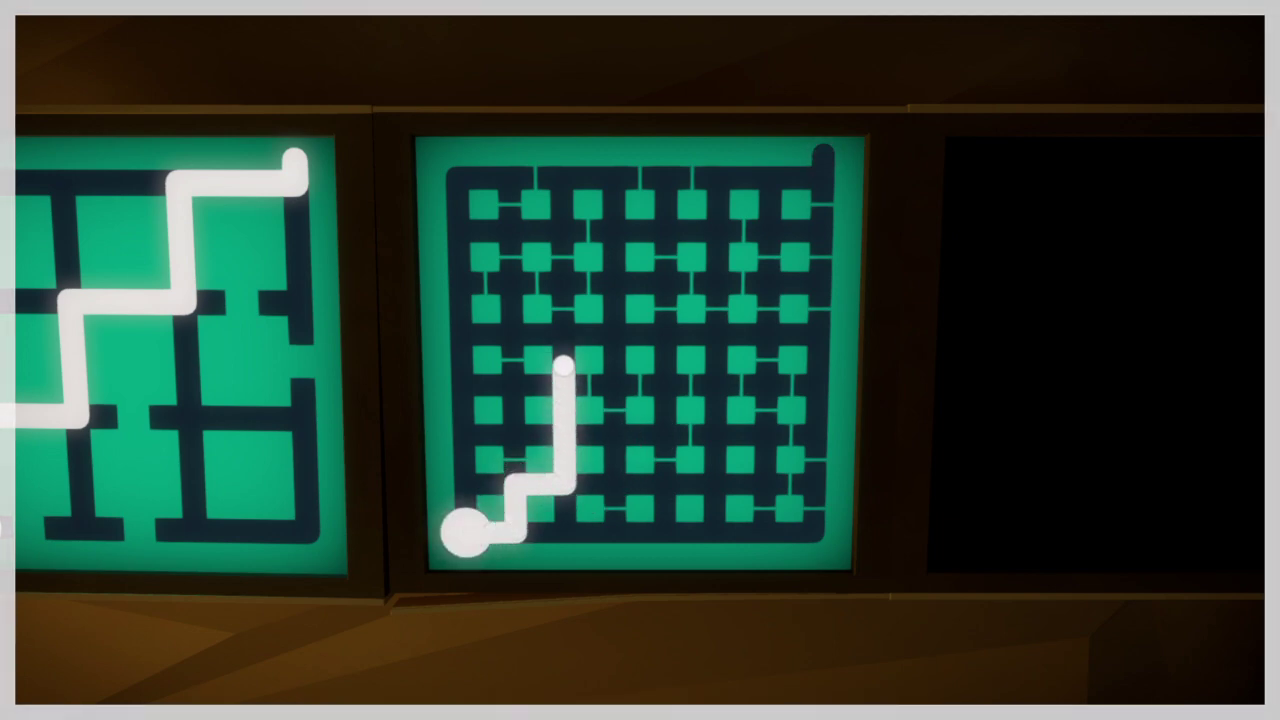
{"action": "left_click", "coordinate": [822, 156]}
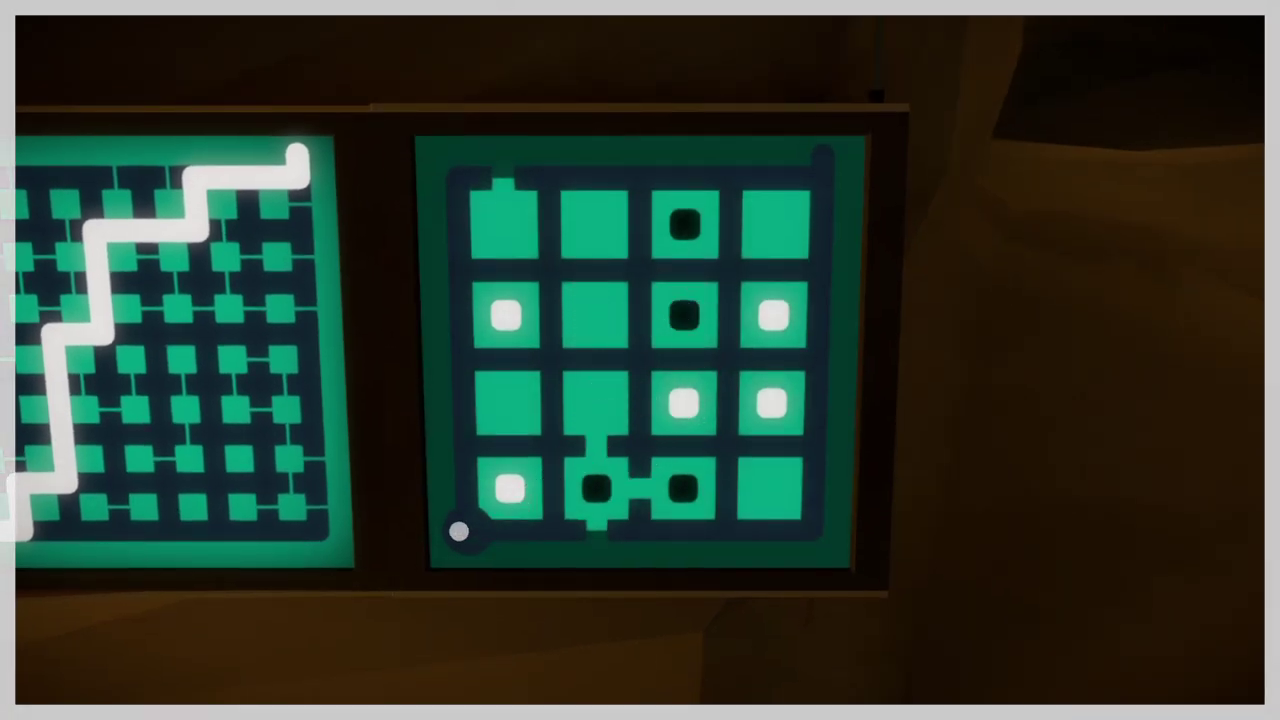
Trace up the squares panel's right column, clear it, and restart along the top row
{"action": "left_click", "coordinate": [458, 531]}
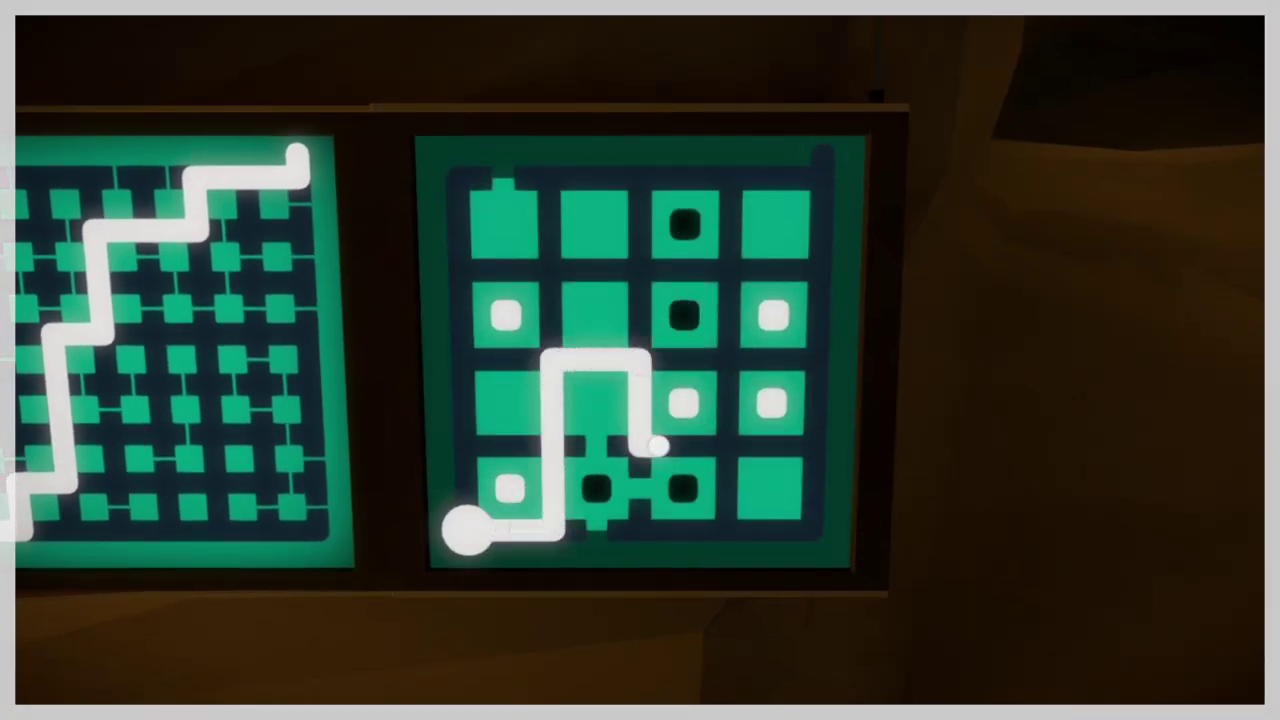
{"action": "left_click", "coordinate": [822, 156]}
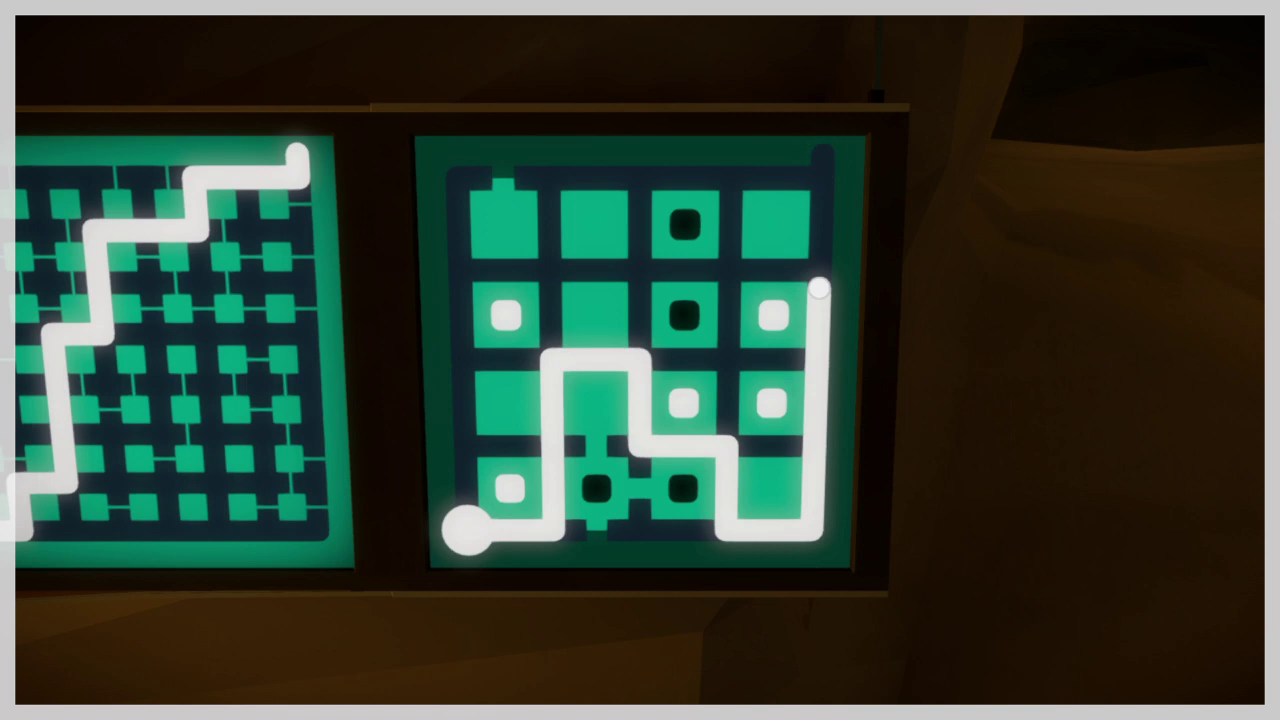
{"action": "left_click", "coordinate": [819, 289]}
{"action": "left_click", "coordinate": [466, 529]}
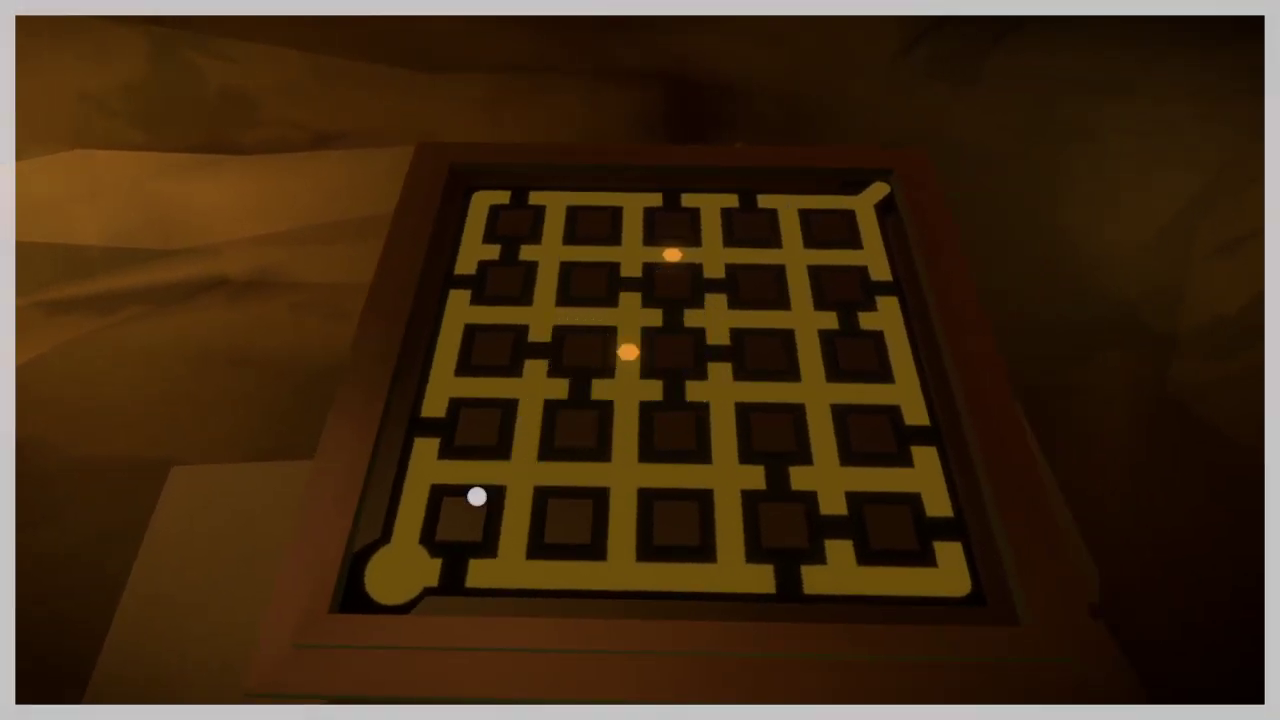
Trace the yellow floor maze from its bottom-left start to the top-right exit, retracing once
{"action": "left_click", "coordinate": [427, 562]}
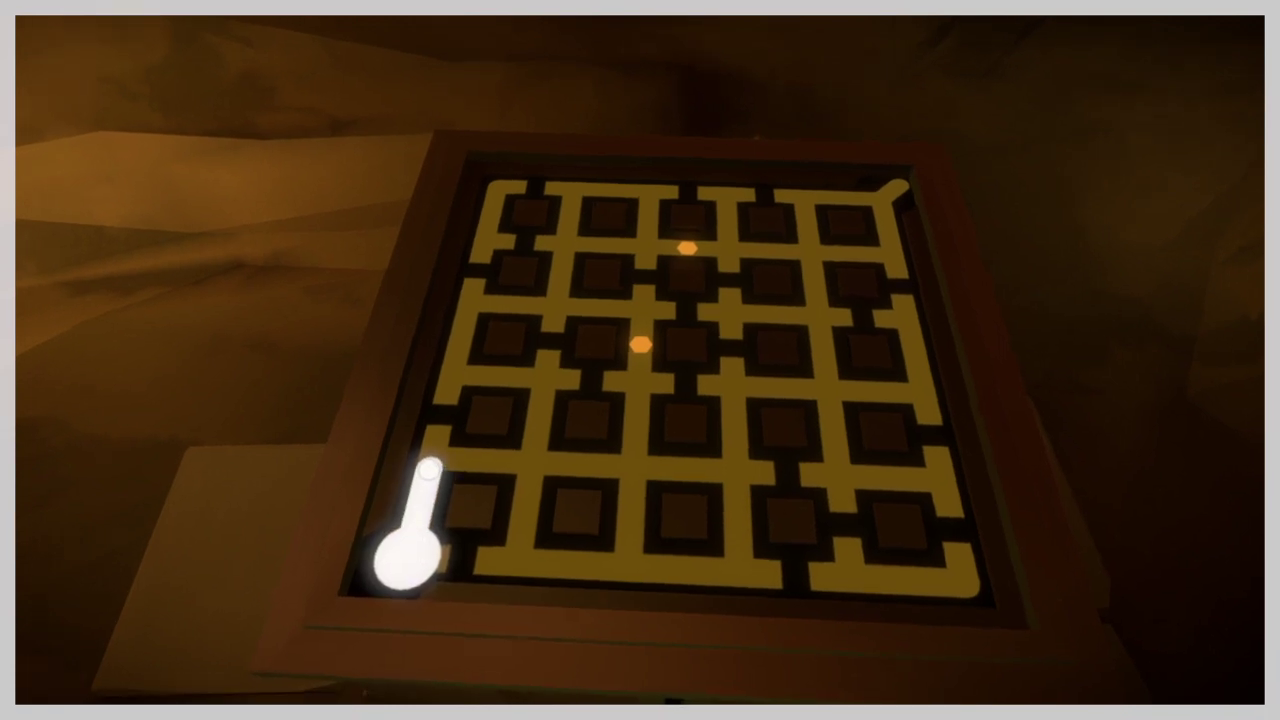
{"action": "left_click_drag", "start_coordinate": [430, 470], "coordinate": [594, 464]}
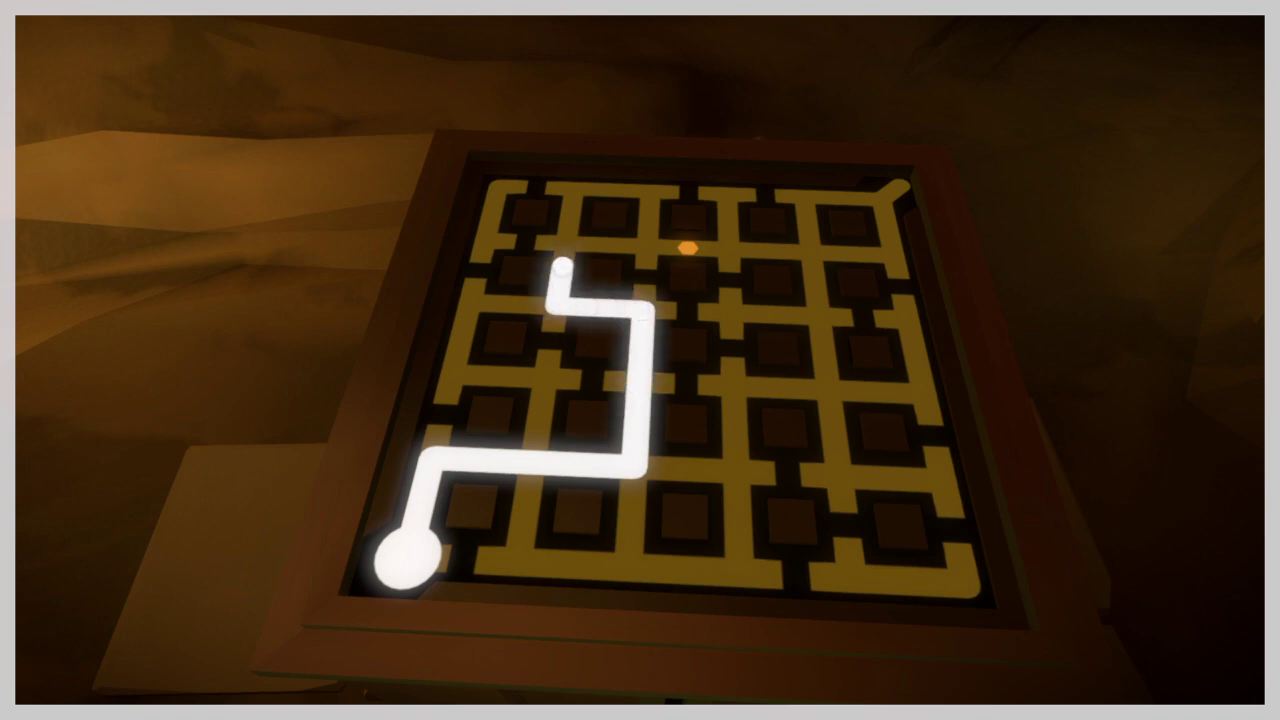
{"action": "mouse_move", "coordinate": [563, 265]}
{"action": "left_mouse_down"}
{"action": "mouse_move", "coordinate": [586, 249]}
{"action": "mouse_move", "coordinate": [708, 251]}
{"action": "left_mouse_up"}
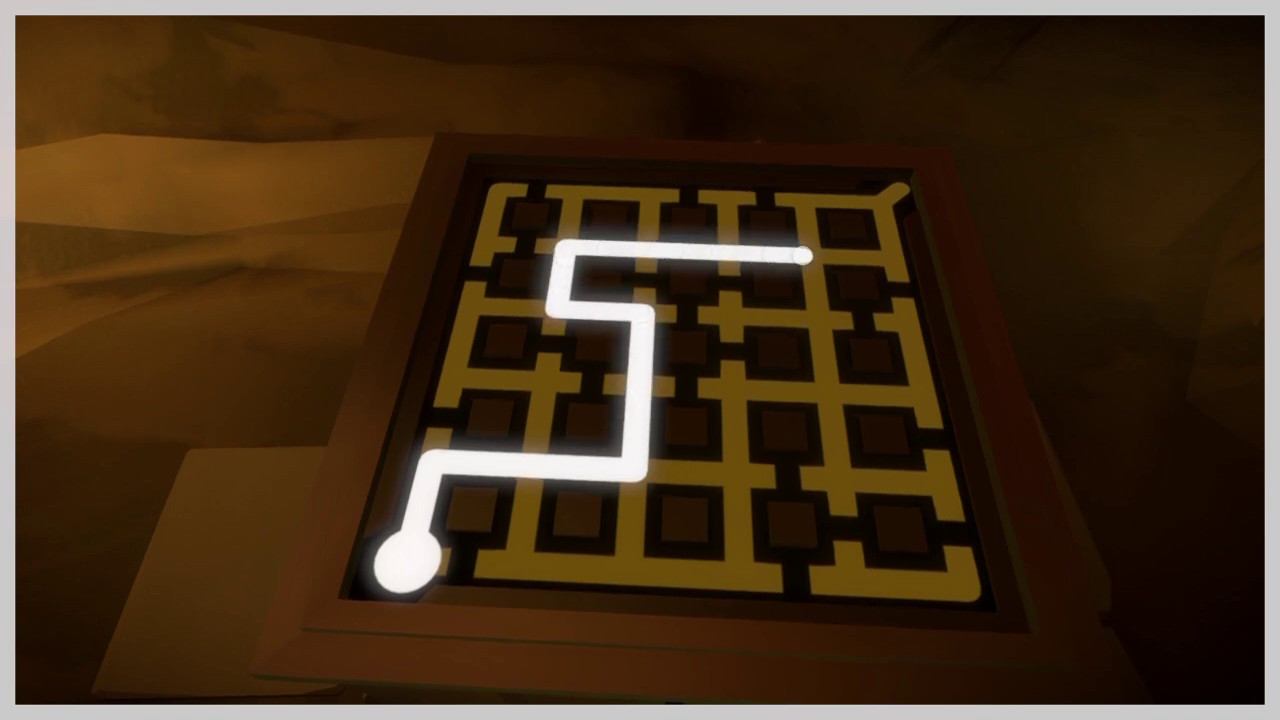
{"action": "left_click_drag", "start_coordinate": [887, 258], "coordinate": [897, 192]}
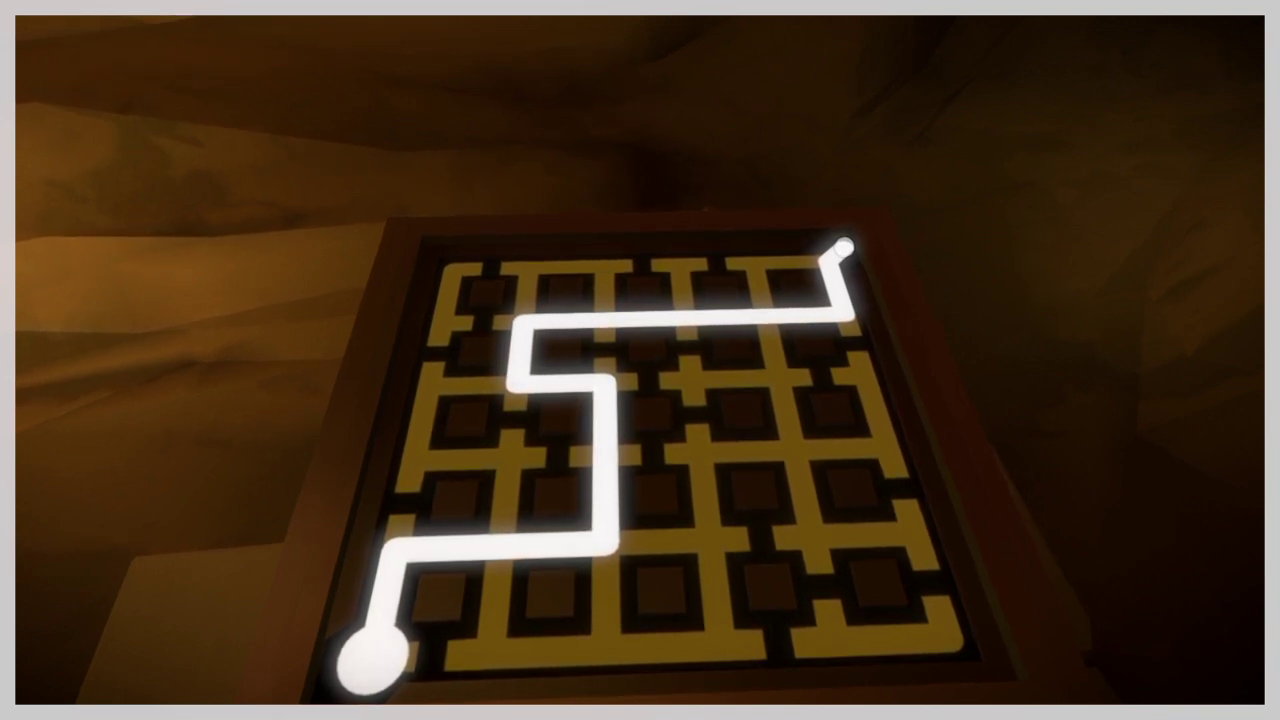
{"action": "left_click", "coordinate": [843, 248]}
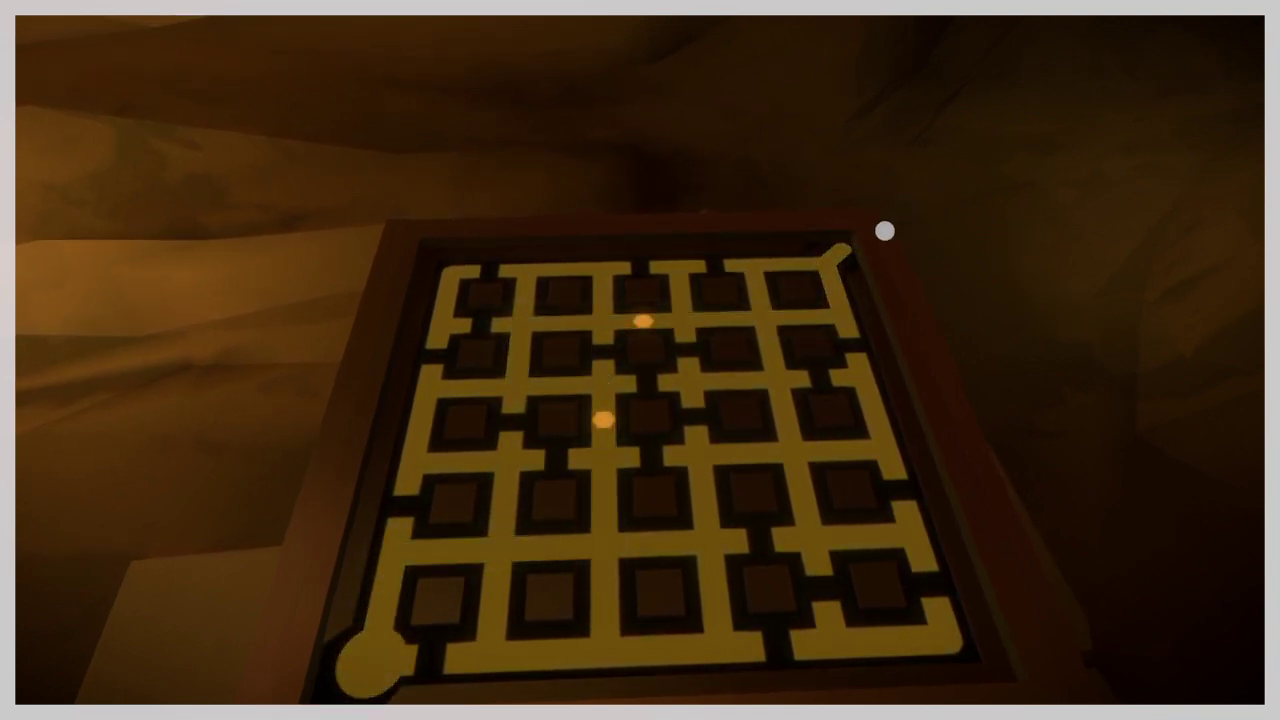
{"action": "left_click", "coordinate": [402, 644]}
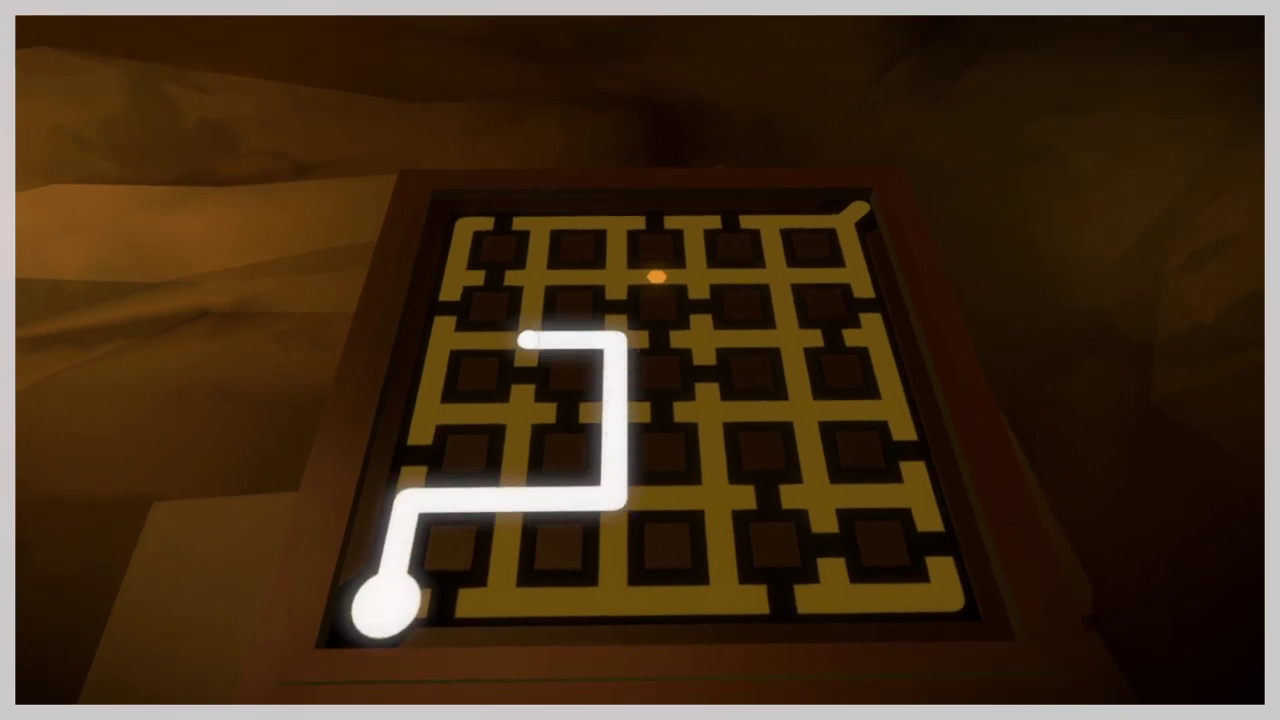
{"action": "left_click", "coordinate": [866, 200]}
{"action": "right_click", "coordinate": [894, 177]}
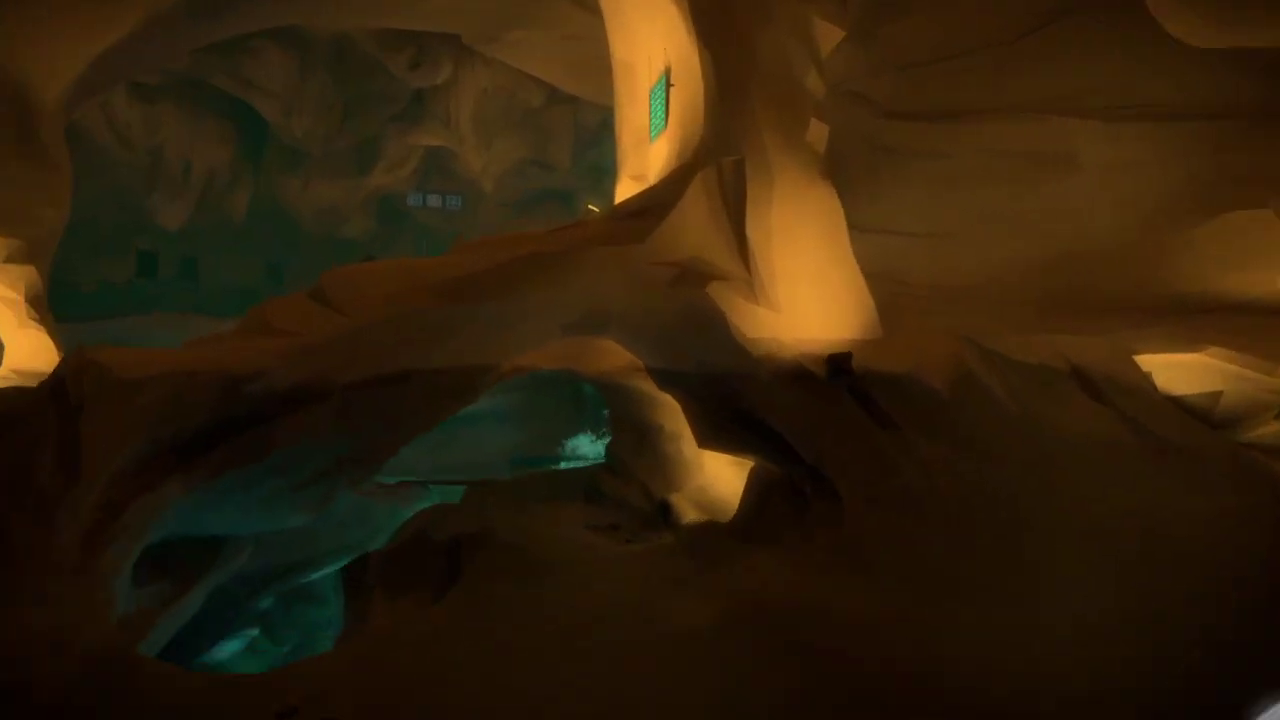
Walk to the green cave-wall panel, clear its lines and retrace the route to the exit
{"action": "key", "text": "w"}
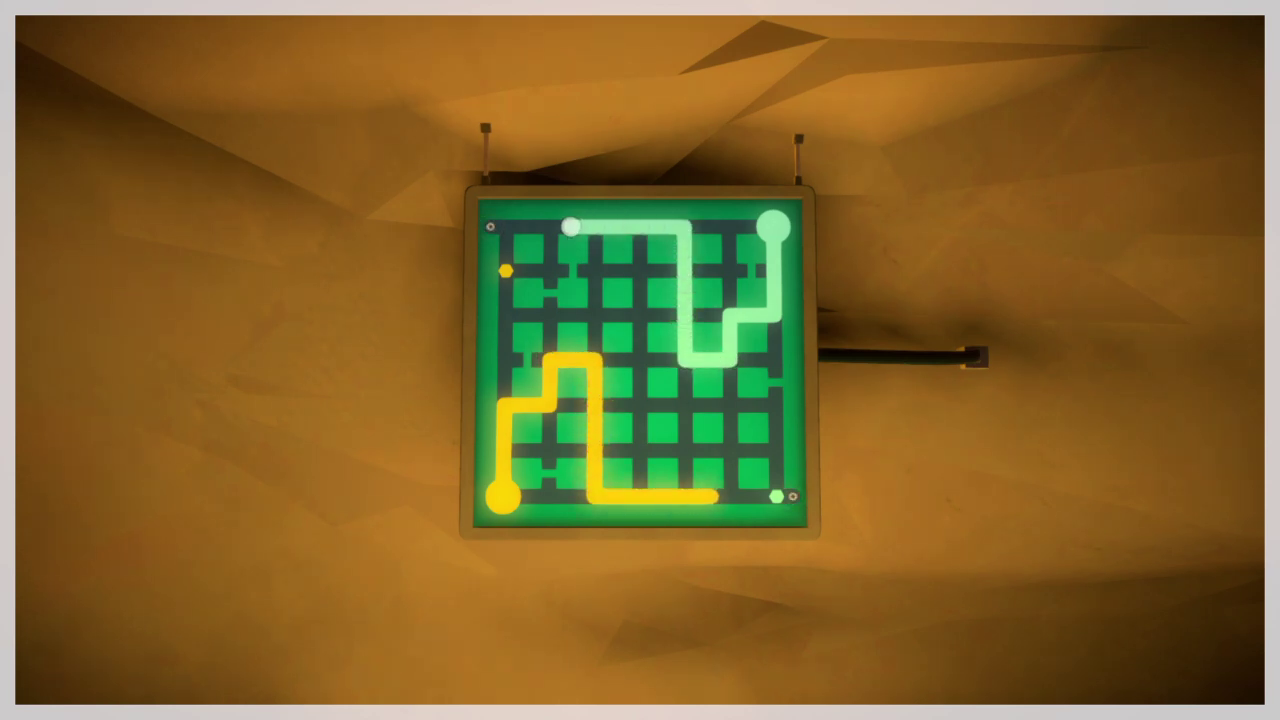
{"action": "left_click", "coordinate": [490, 226]}
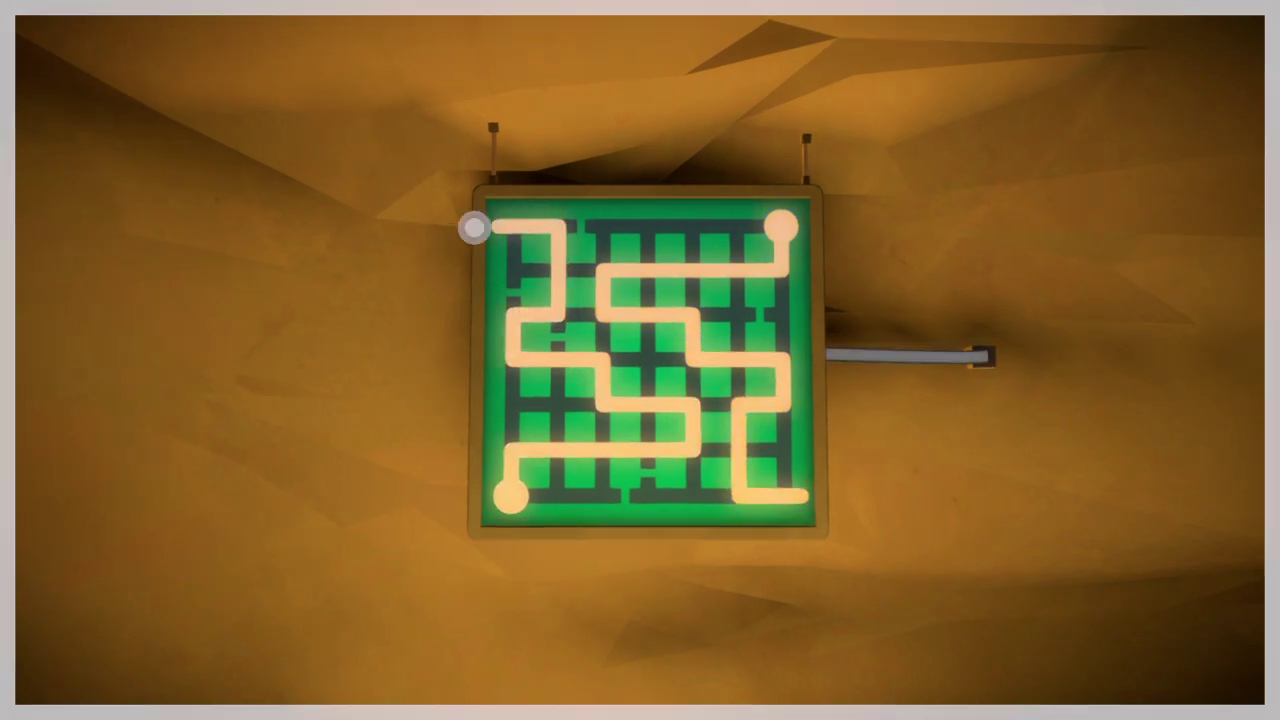
{"action": "right_click", "coordinate": [474, 228]}
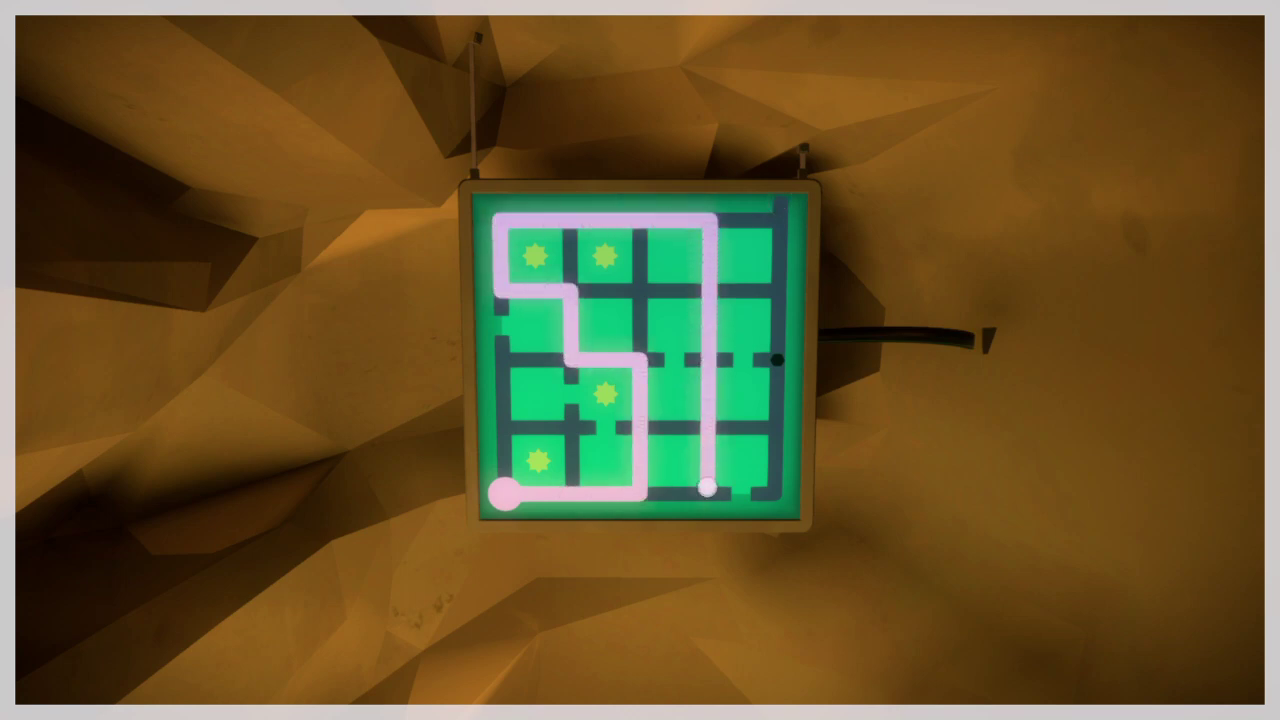
Finish the star-symbol panel's line at its top-right exit
{"action": "left_click", "coordinate": [780, 200]}
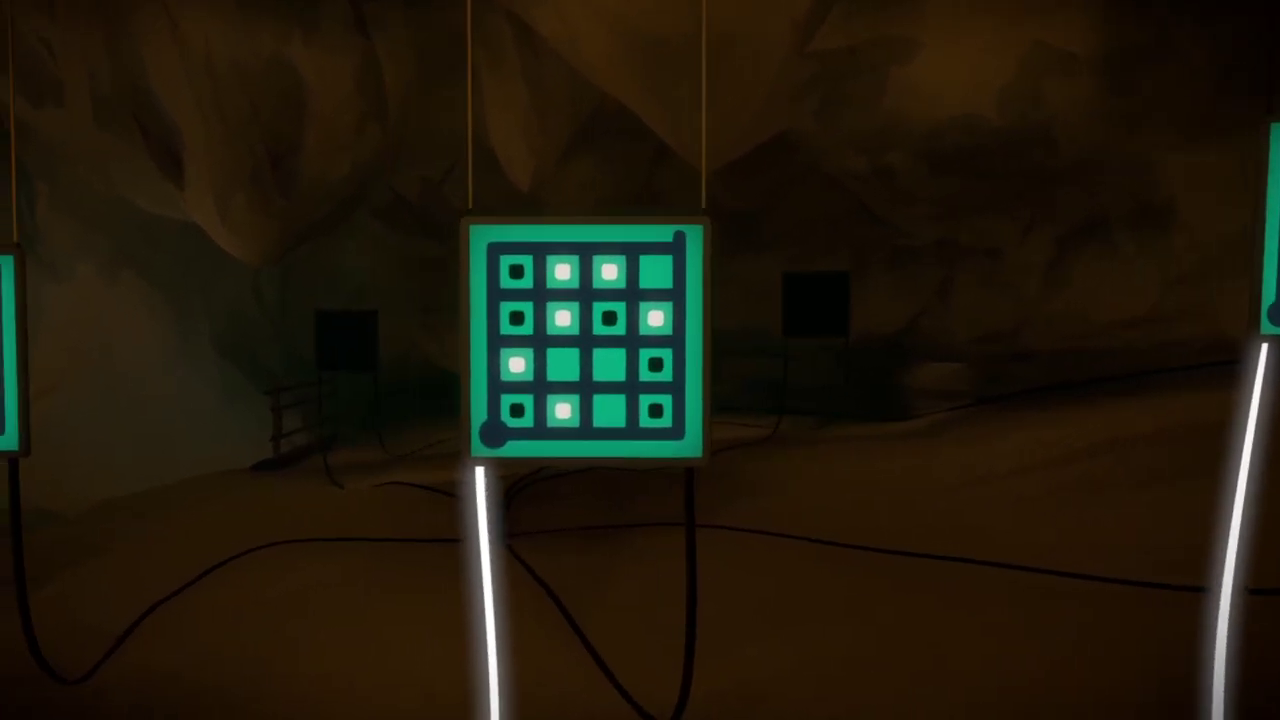
Approach the right hanging panel and trace its black-and-white squares line to the top-right exit
{"action": "key", "text": "a"}
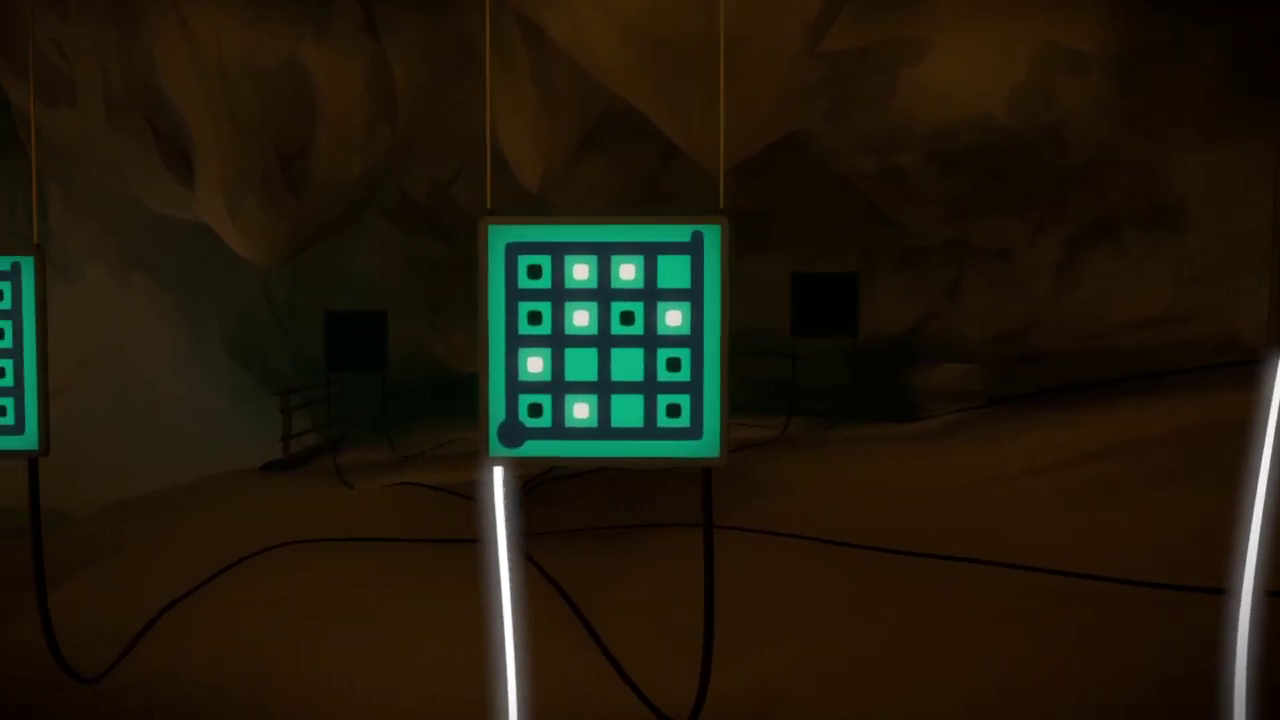
{"action": "key", "text": "w"}
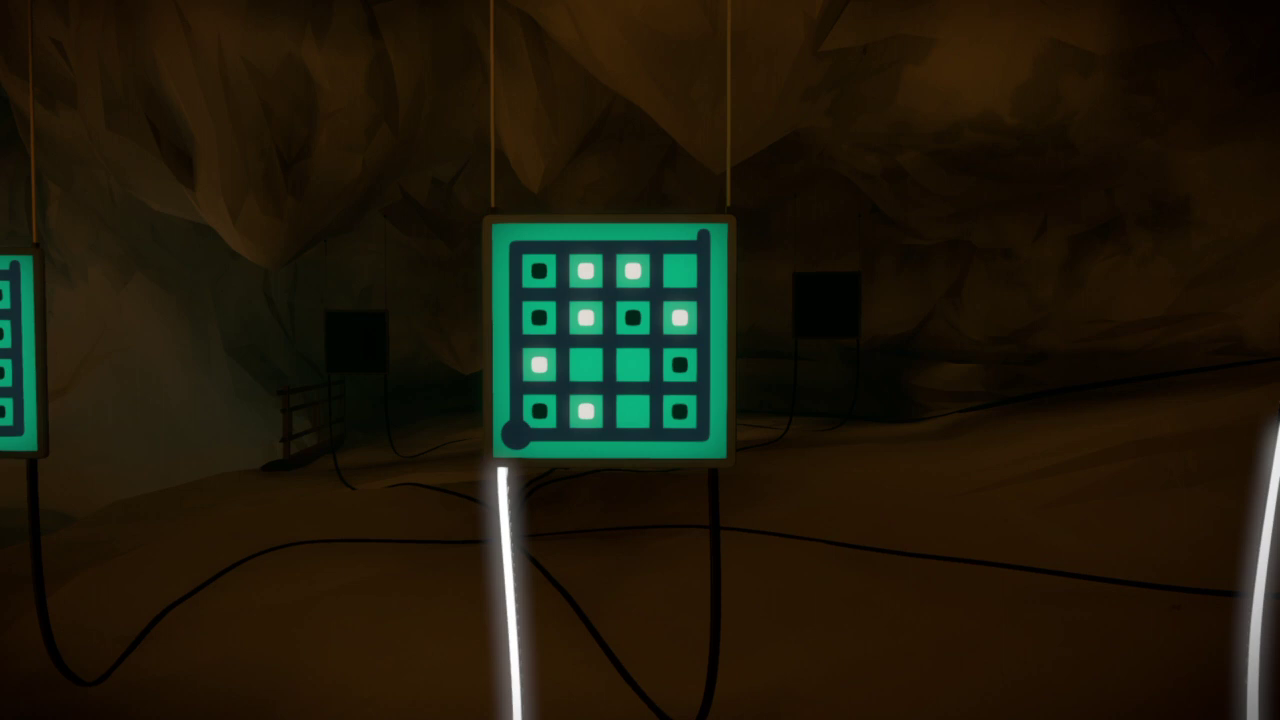
{"action": "key", "text": "w"}
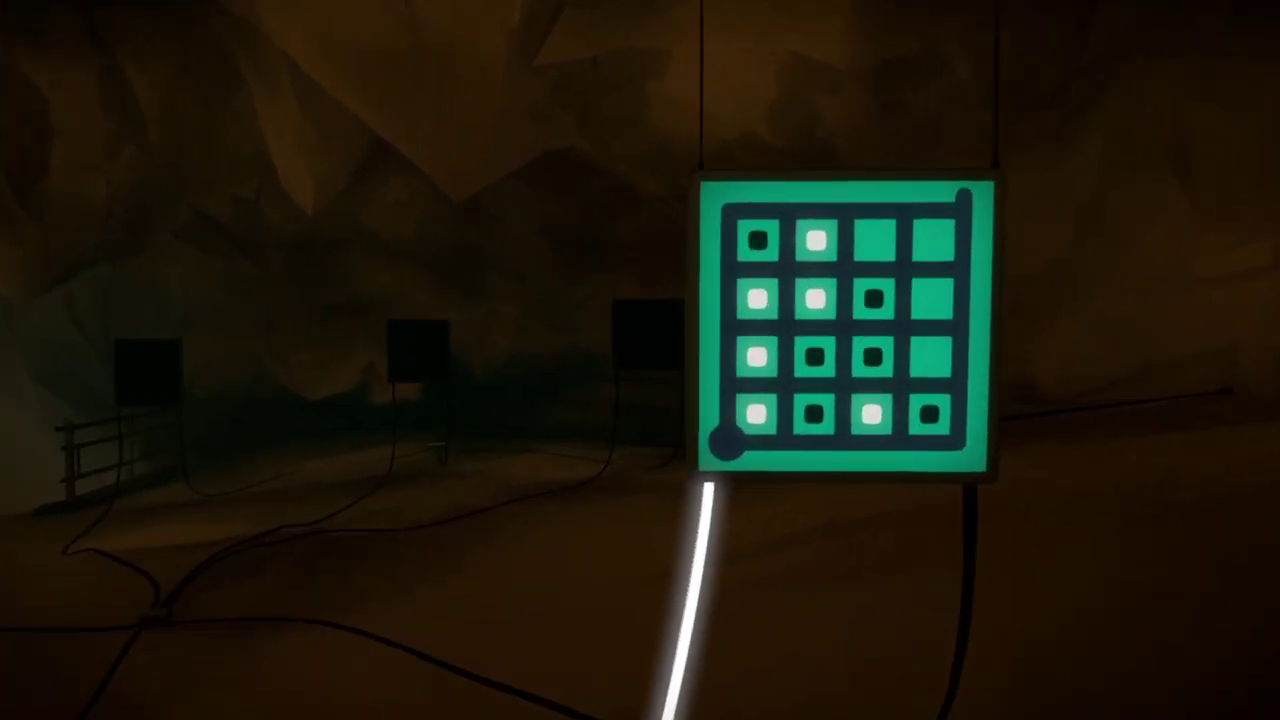
{"action": "left_click", "coordinate": [626, 420]}
{"action": "left_click", "coordinate": [508, 482]}
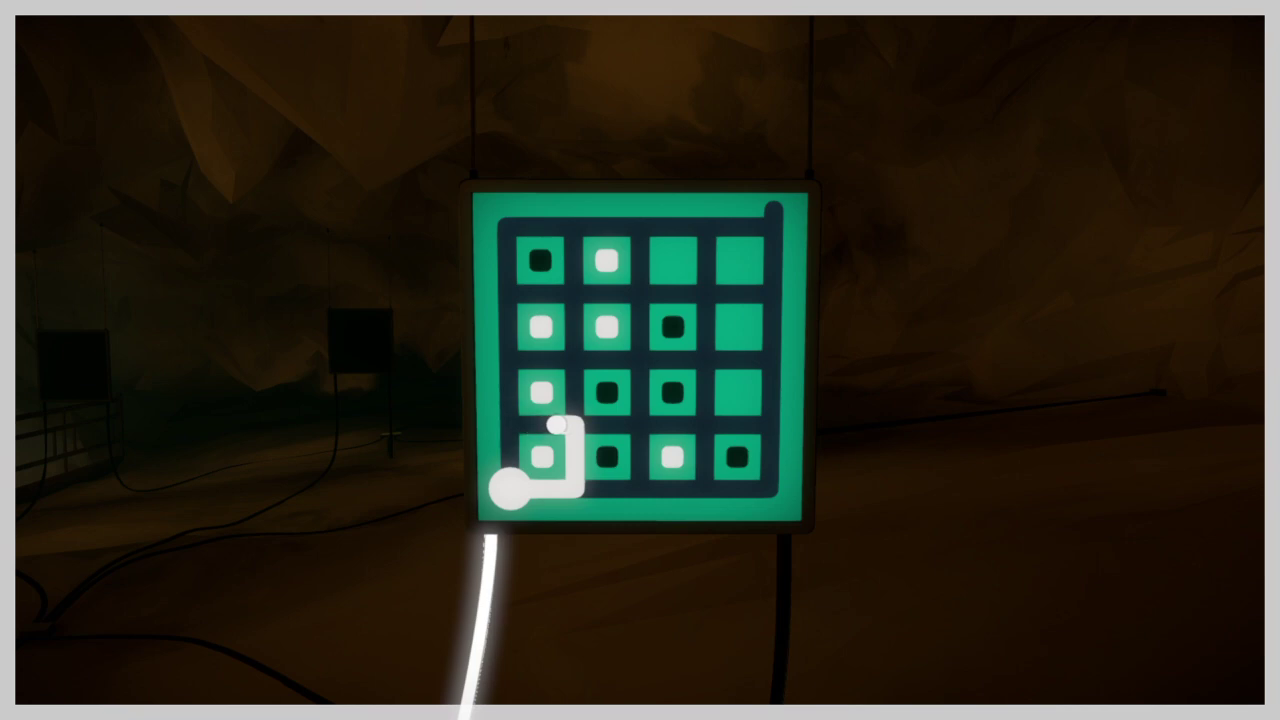
{"action": "left_click", "coordinate": [512, 487]}
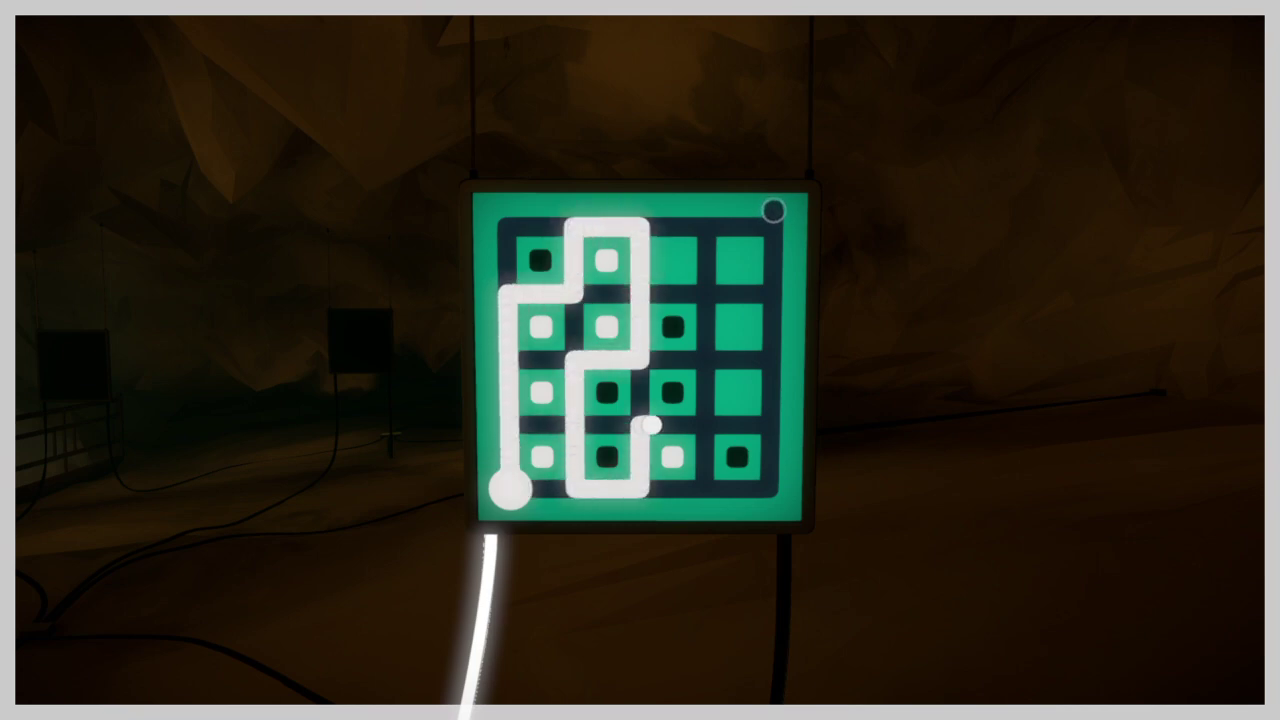
{"action": "left_click", "coordinate": [772, 210]}
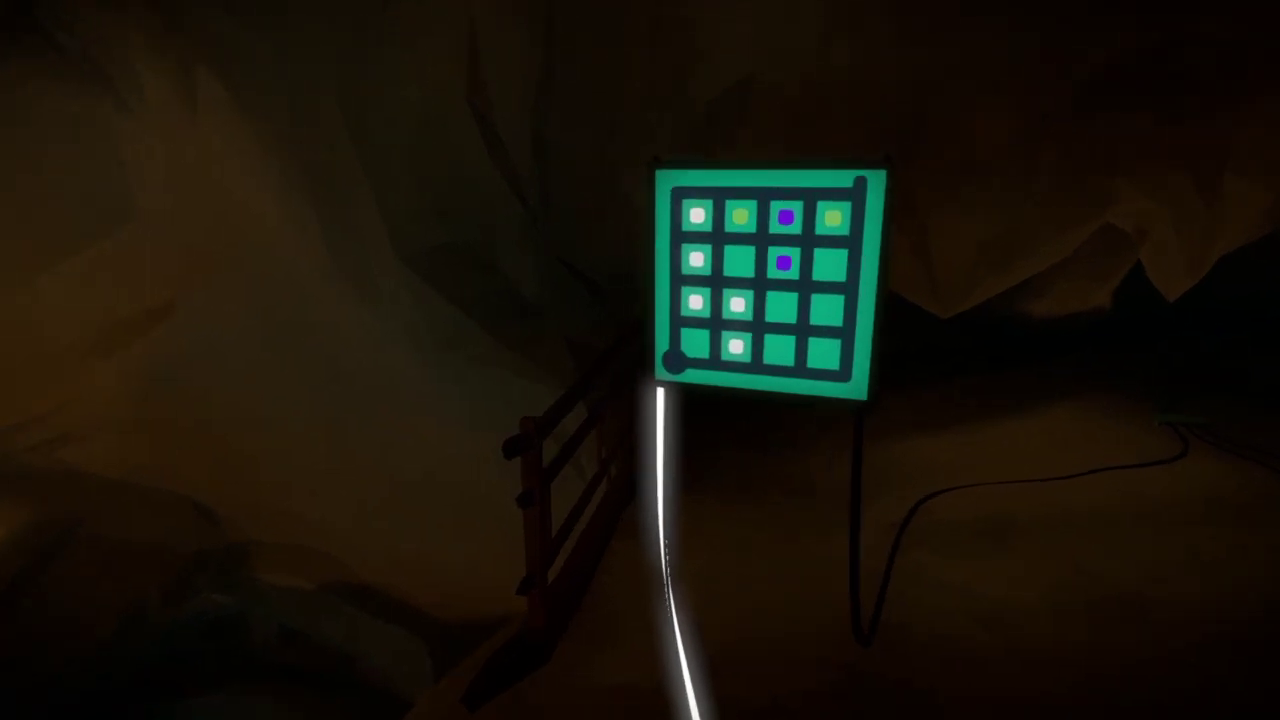
Trace the white, green and purple squares panel from bottom-left start to top-right exit
{"action": "left_click", "coordinate": [640, 360]}
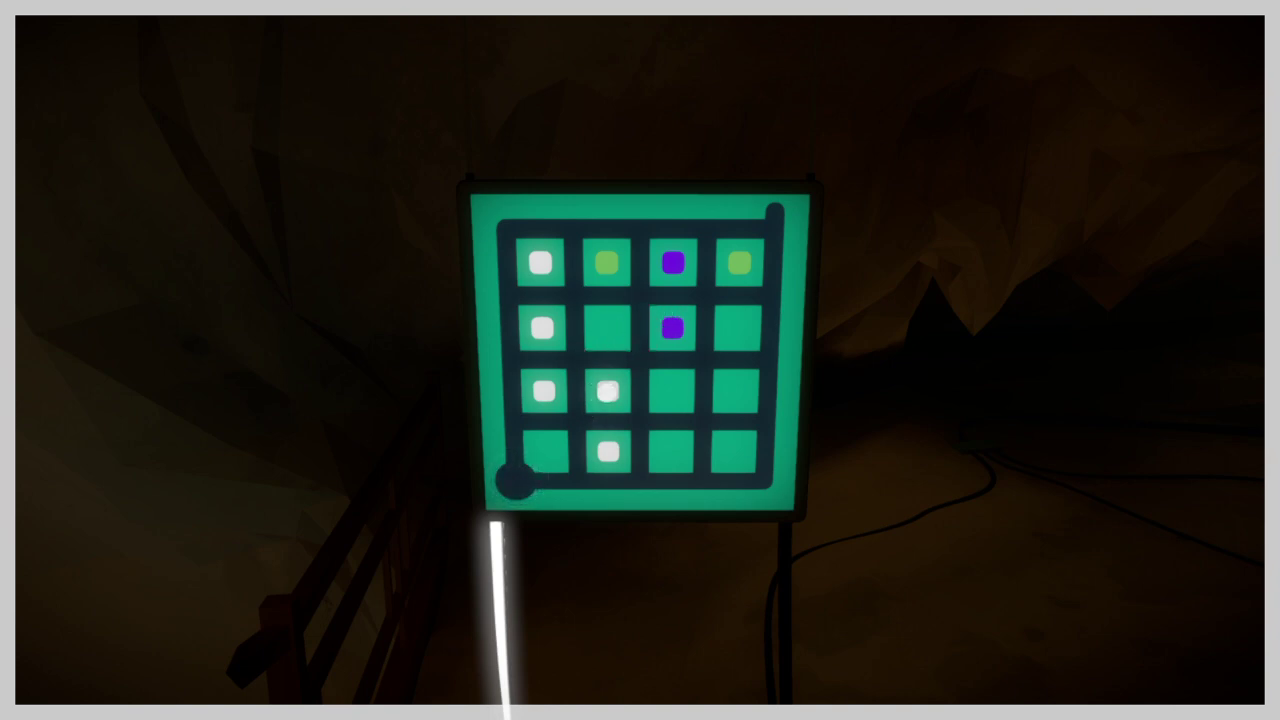
{"action": "right_click", "coordinate": [631, 375]}
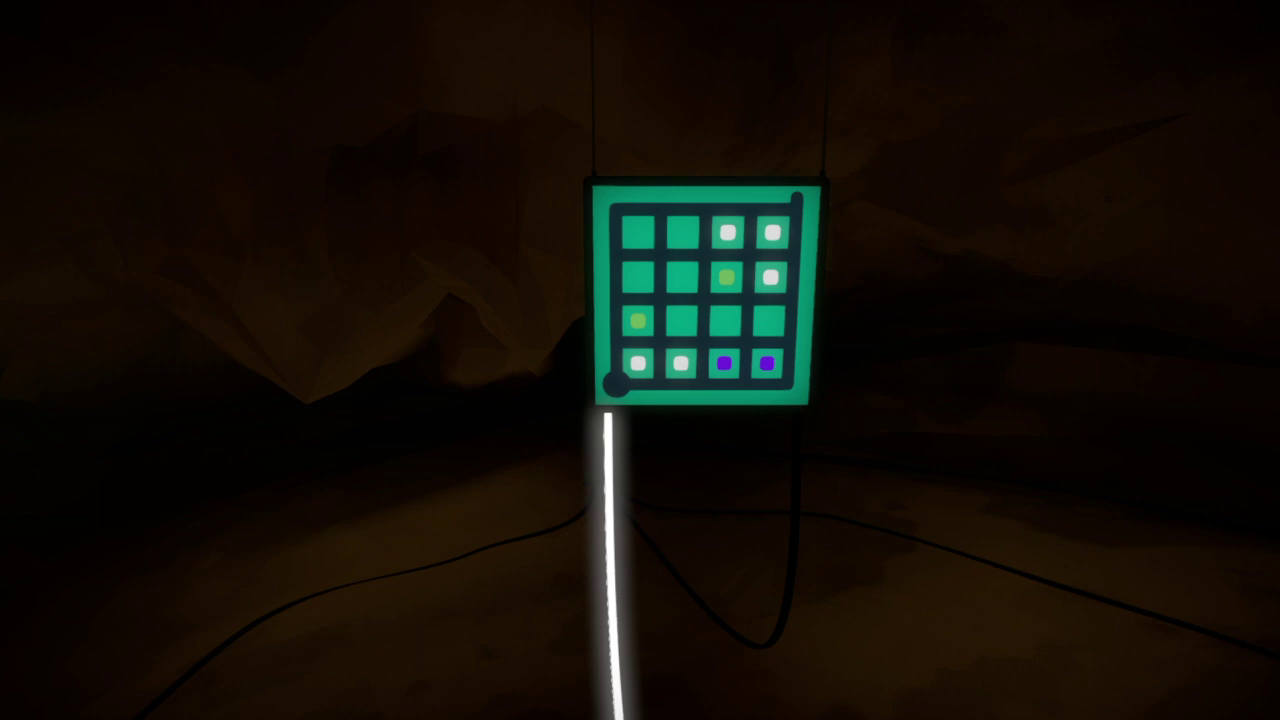
{"action": "key", "text": "w"}
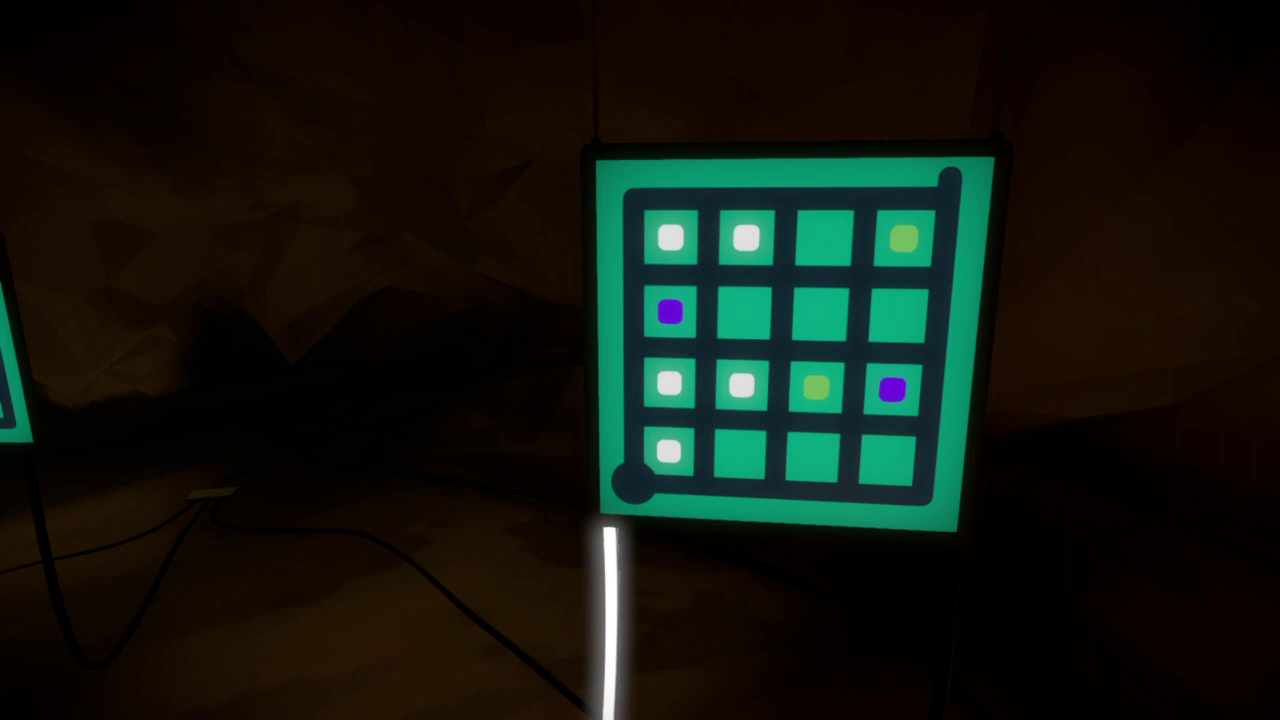
{"action": "left_click", "coordinate": [640, 360]}
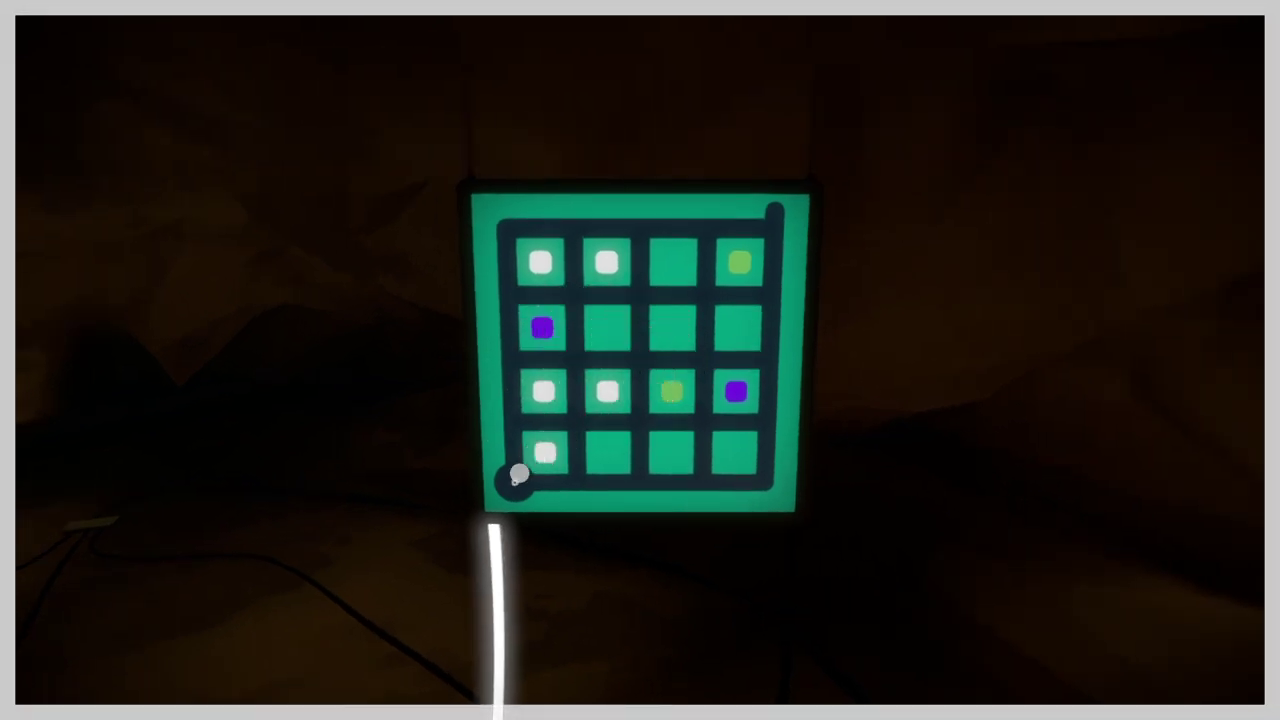
{"action": "left_click", "coordinate": [519, 475]}
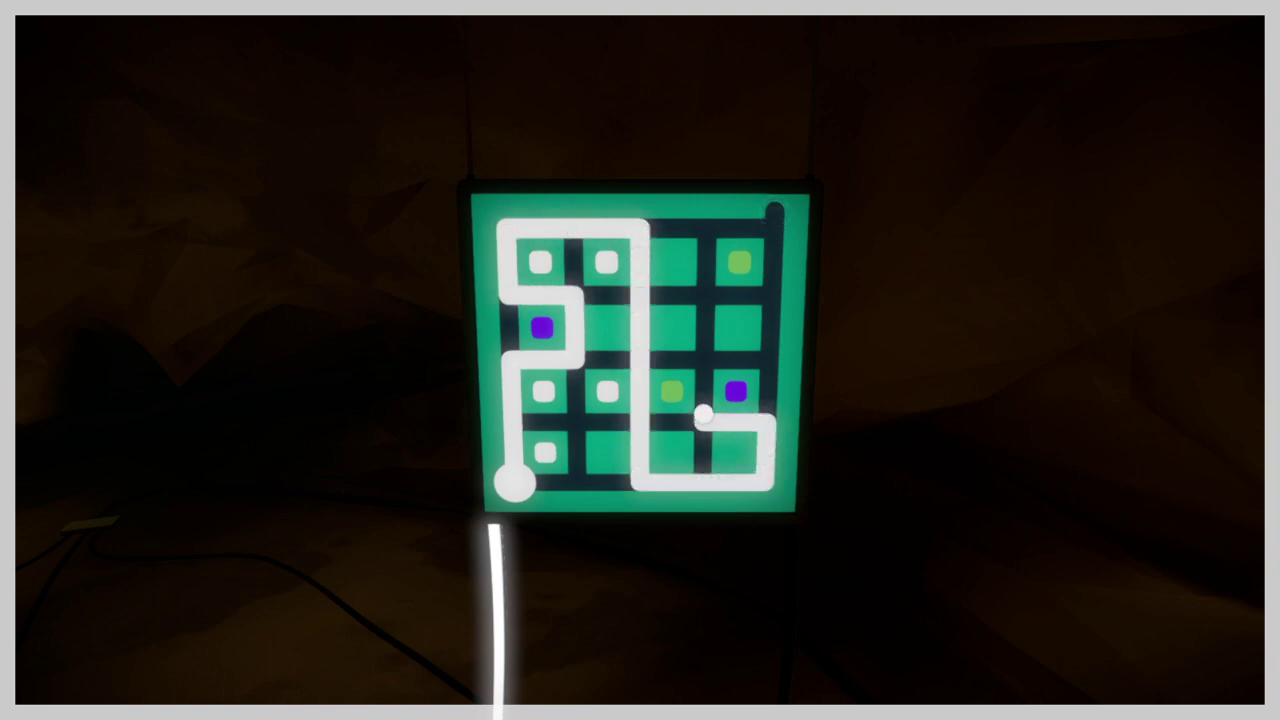
{"action": "left_click", "coordinate": [775, 208]}
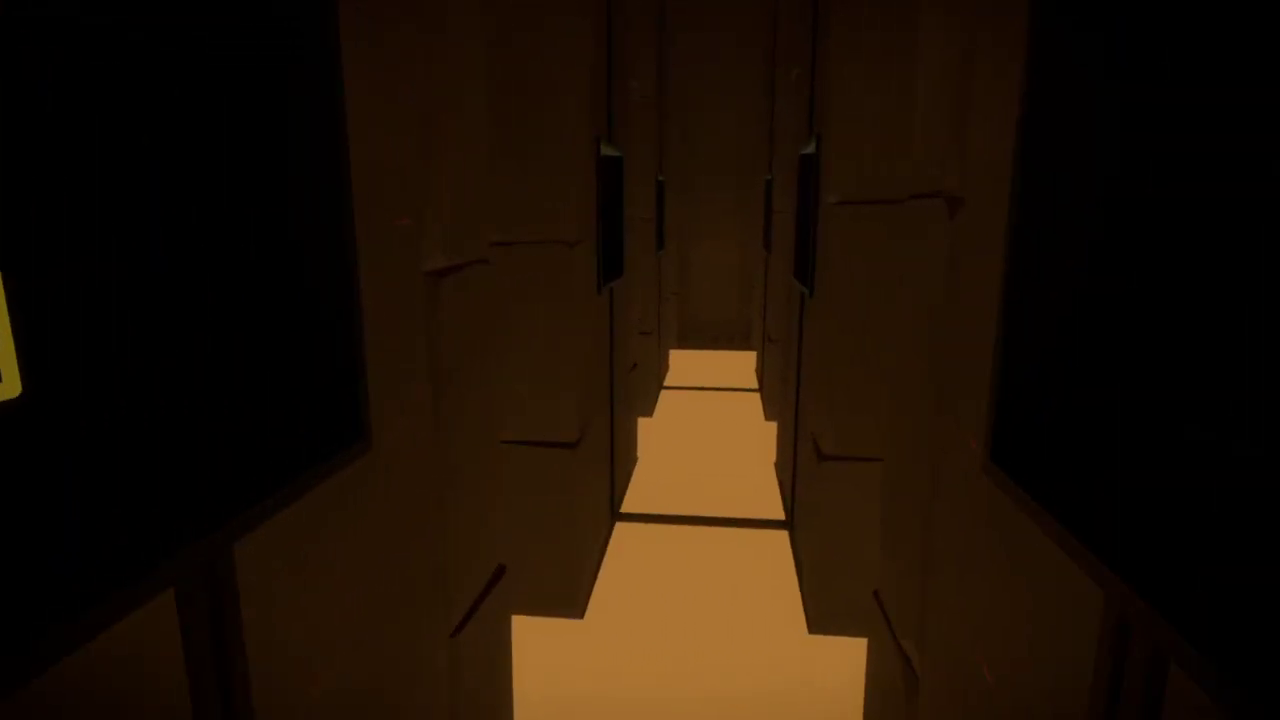
Trace the triangle grid panel's line from the bottom-left start to the exit
{"action": "left_click", "coordinate": [640, 360]}
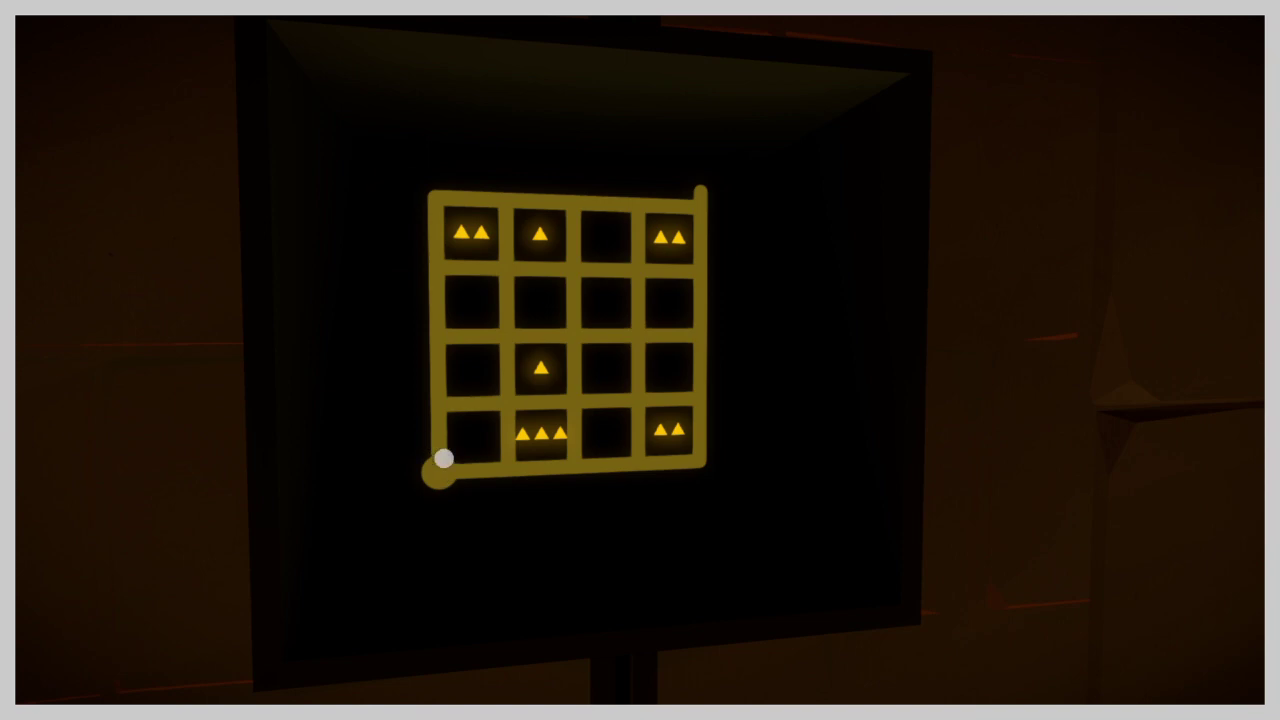
{"action": "left_click", "coordinate": [443, 458]}
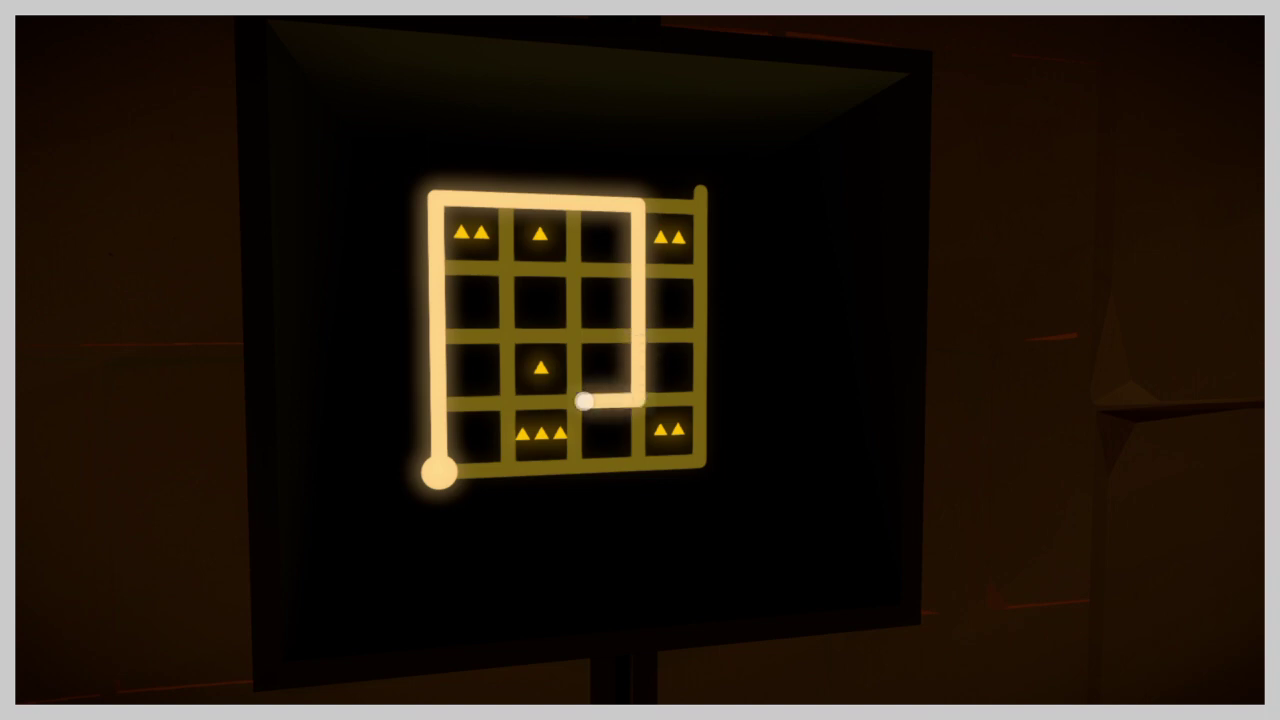
{"action": "left_click", "coordinate": [700, 191]}
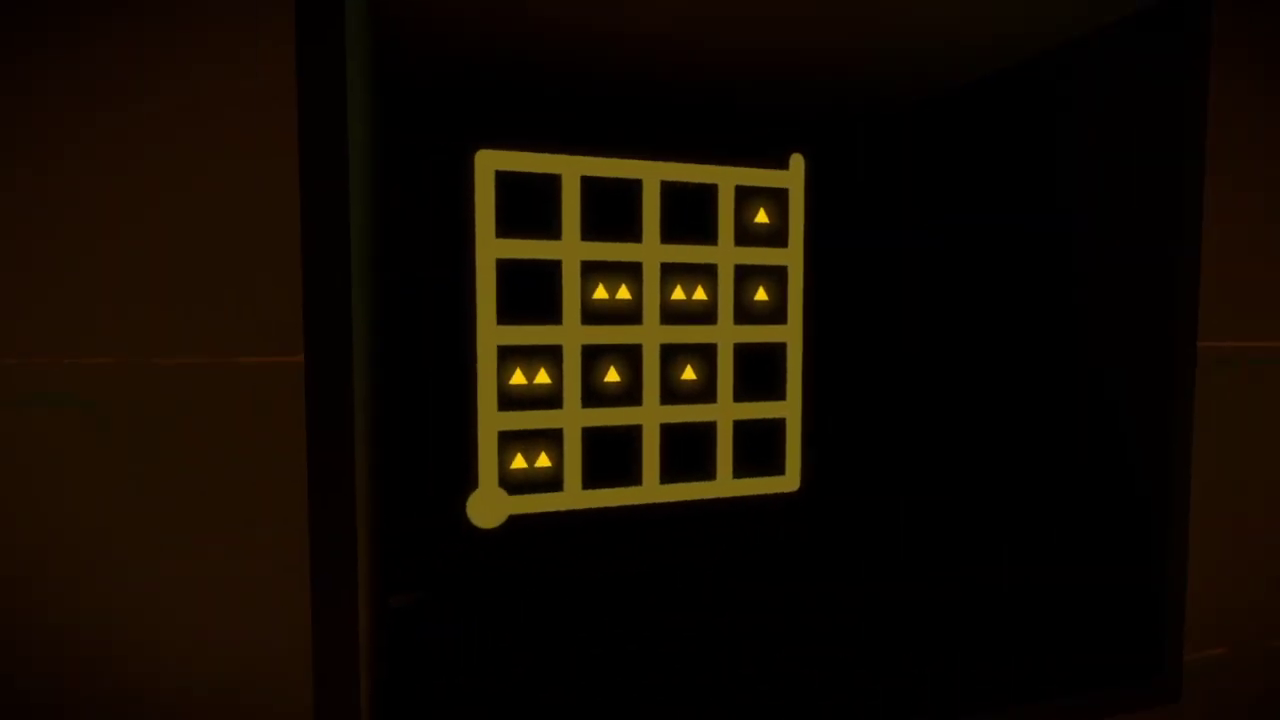
Start a line from the start circle on the second triangle panel
{"action": "left_click", "coordinate": [640, 360]}
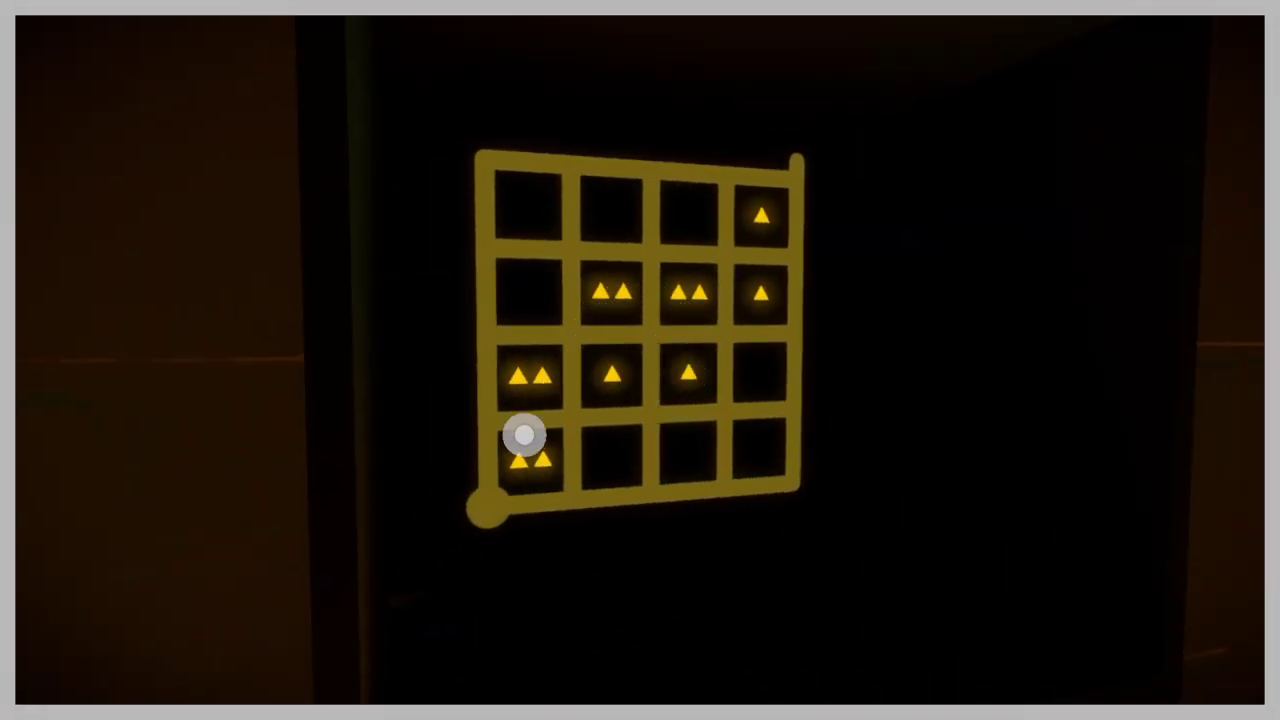
{"action": "left_click", "coordinate": [490, 506]}
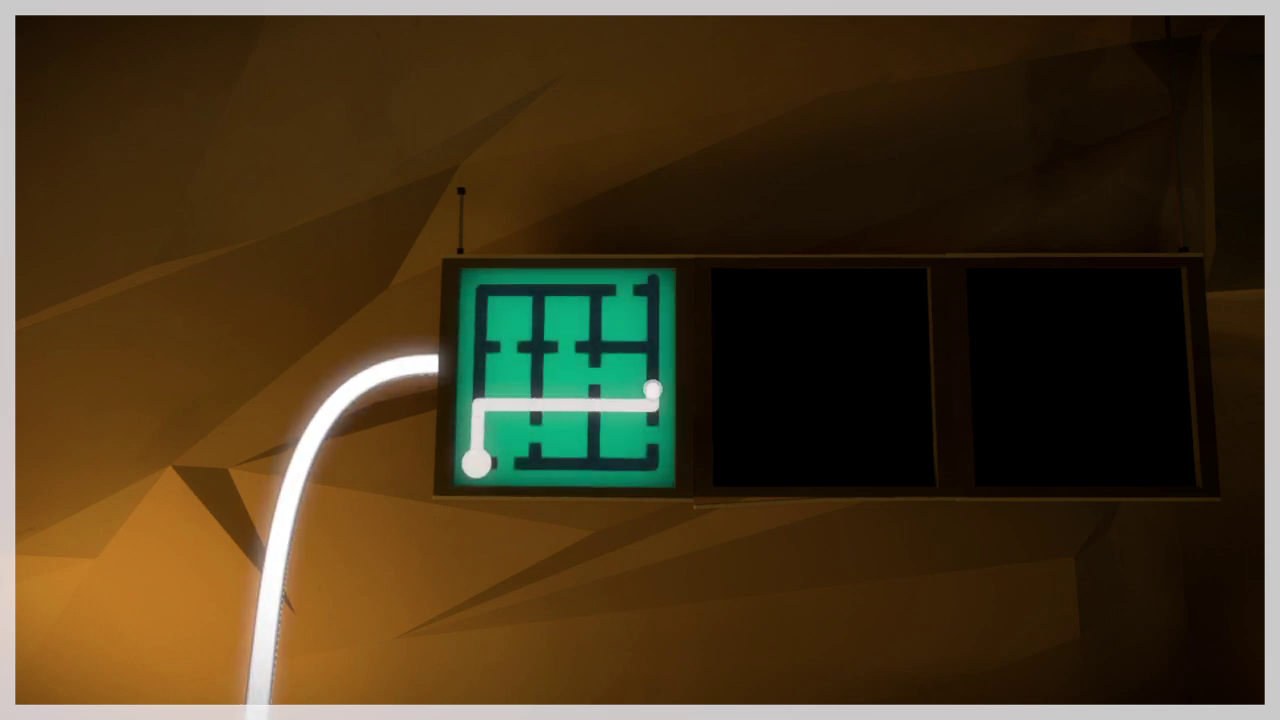
Finish the left maze, then trace the middle maze and the right square-dot panel to their exits
{"action": "left_click", "coordinate": [655, 278]}
{"action": "left_click", "coordinate": [735, 464]}
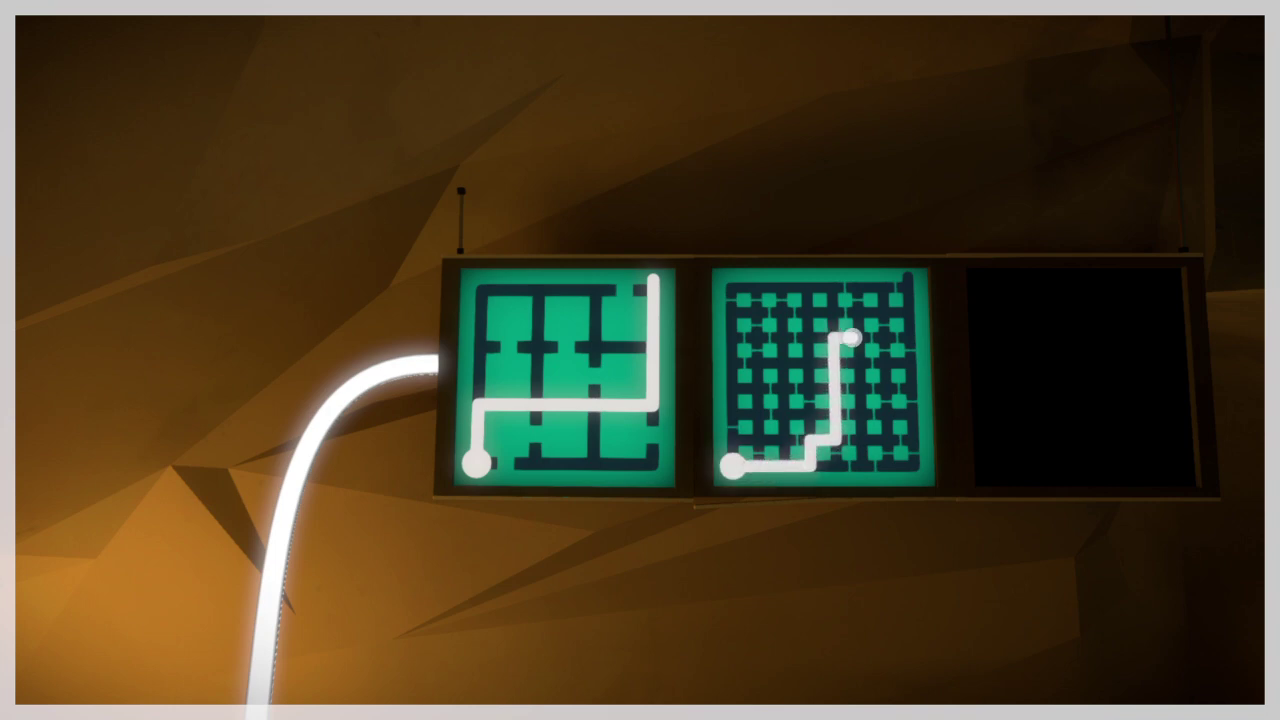
{"action": "left_click", "coordinate": [907, 275]}
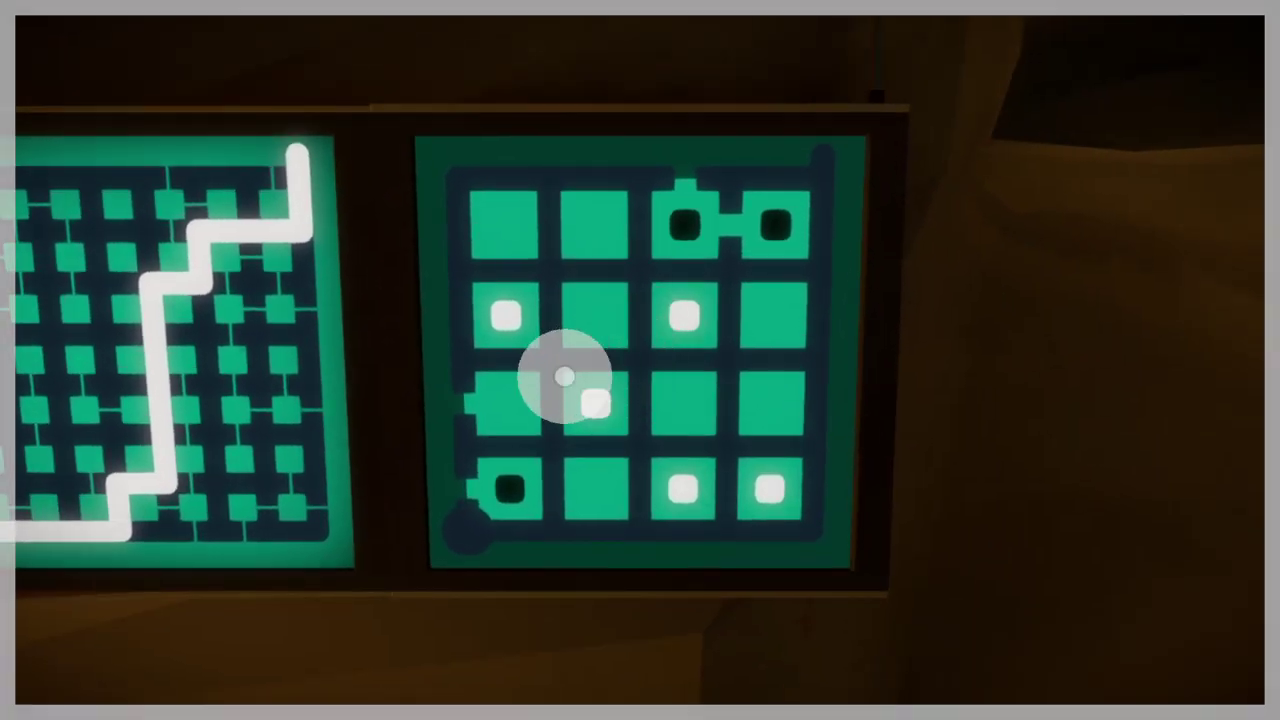
{"action": "left_click", "coordinate": [450, 487]}
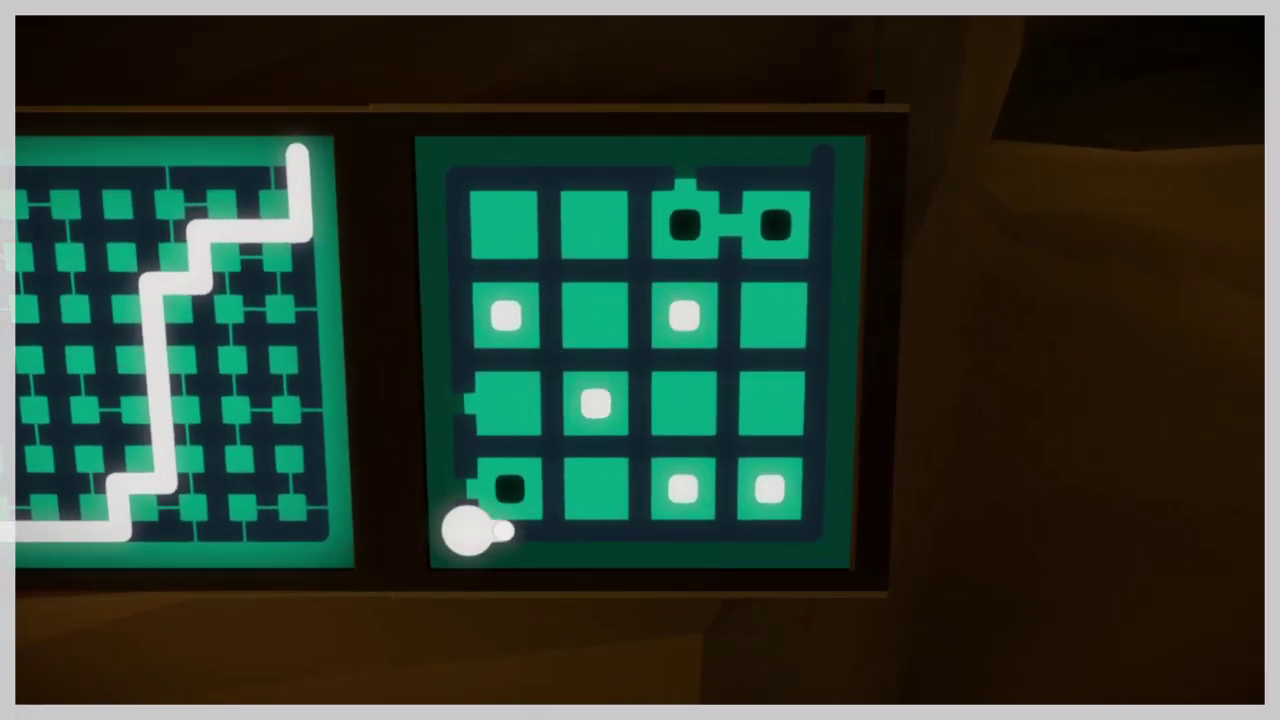
{"action": "left_click", "coordinate": [826, 160]}
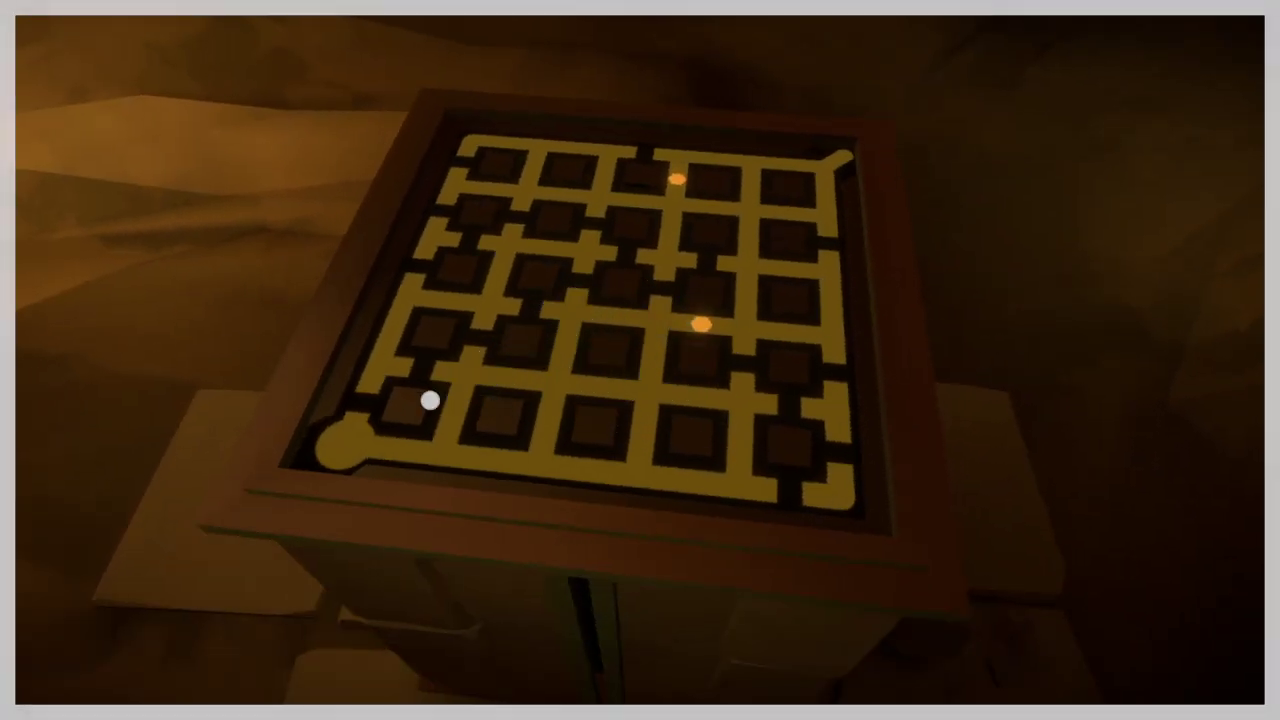
Try the tabletop maze, then reroute the sun-mark panel's line to its top-right exit
{"action": "left_click", "coordinate": [343, 443]}
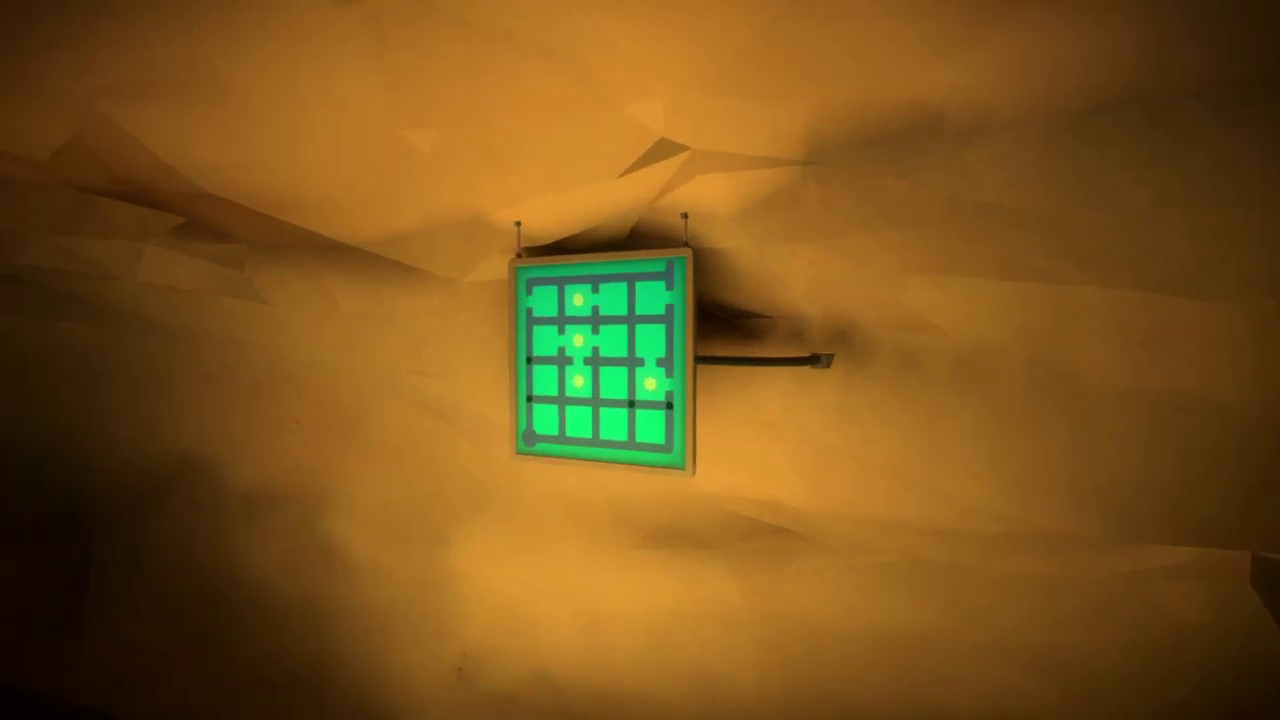
{"action": "left_click", "coordinate": [640, 360]}
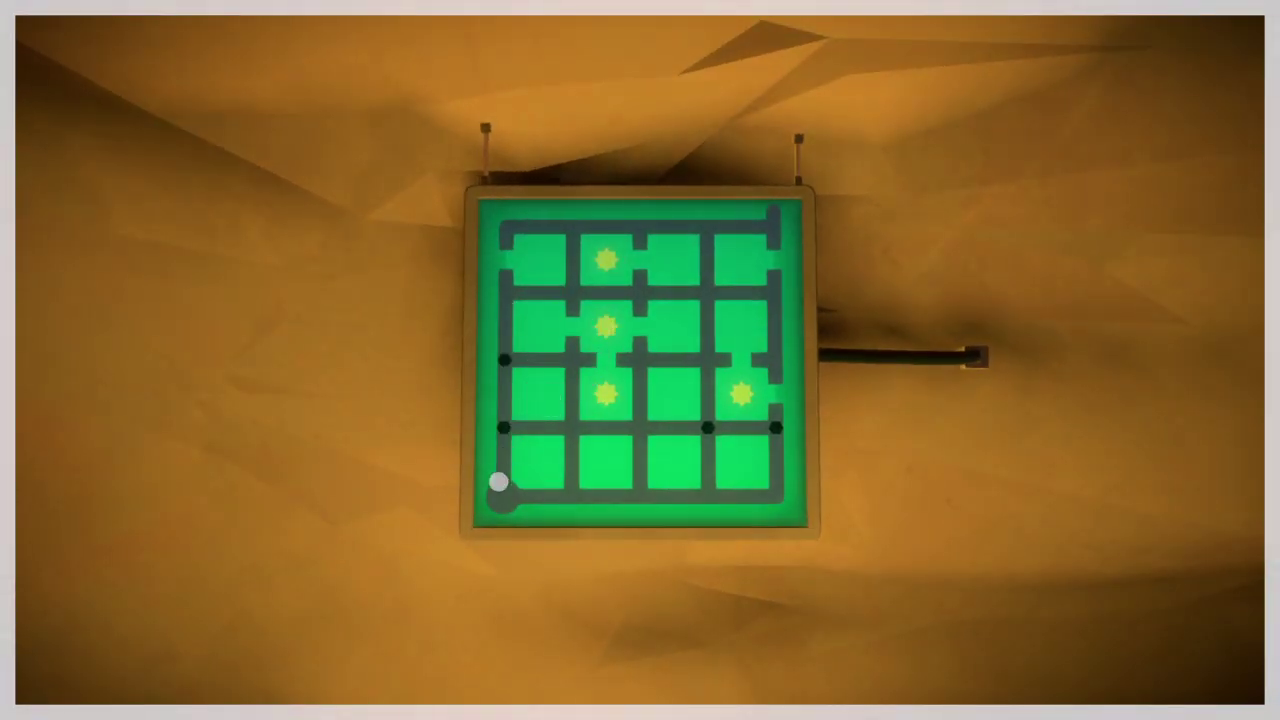
{"action": "left_click", "coordinate": [498, 482]}
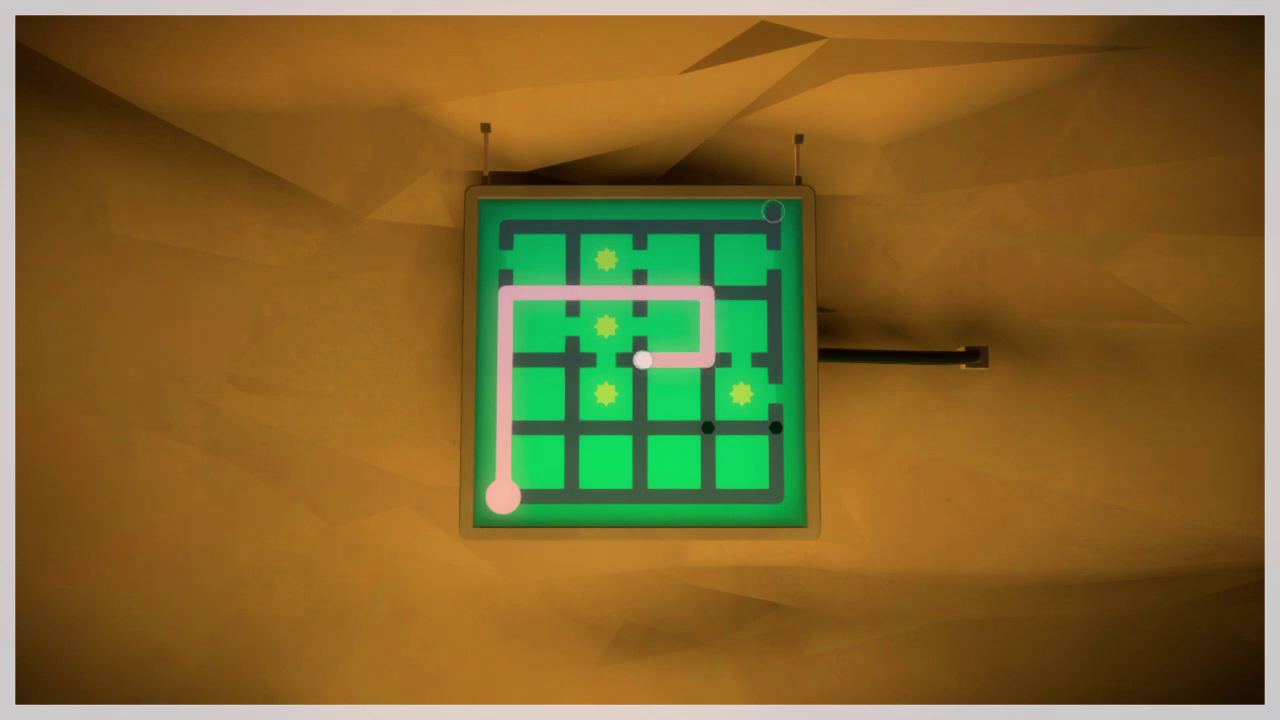
{"action": "left_click", "coordinate": [503, 494]}
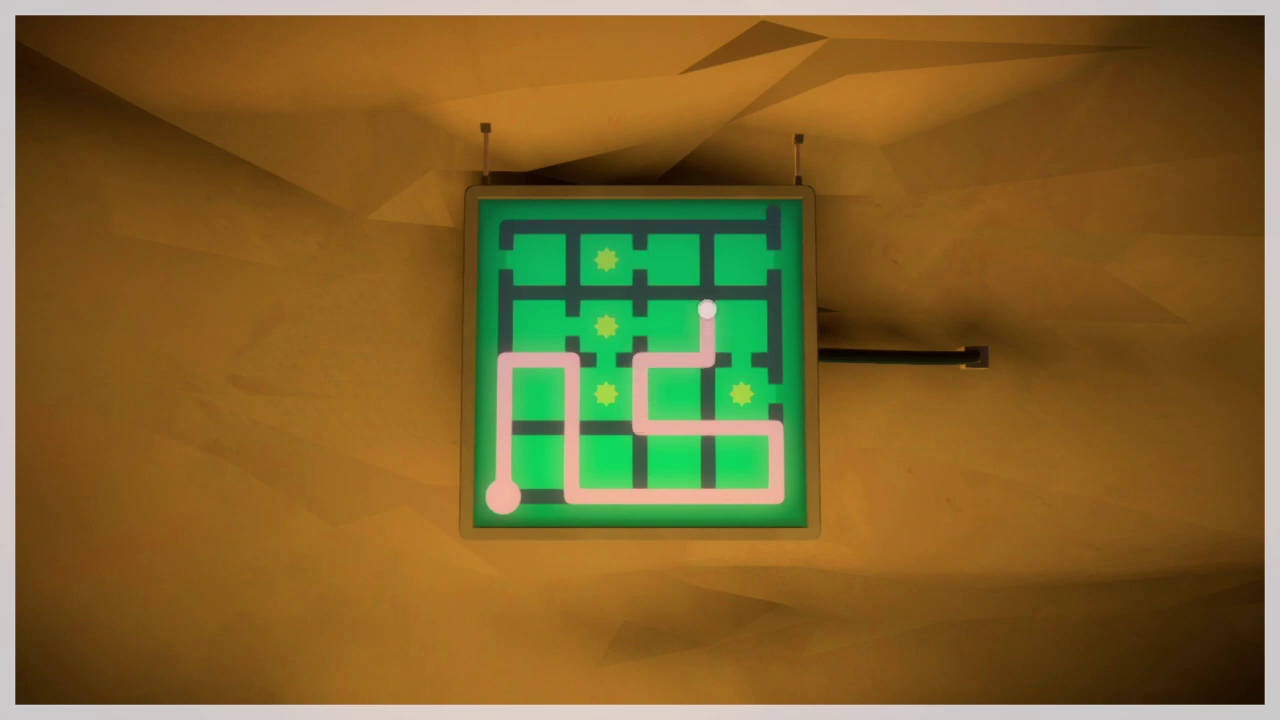
{"action": "left_click", "coordinate": [773, 200]}
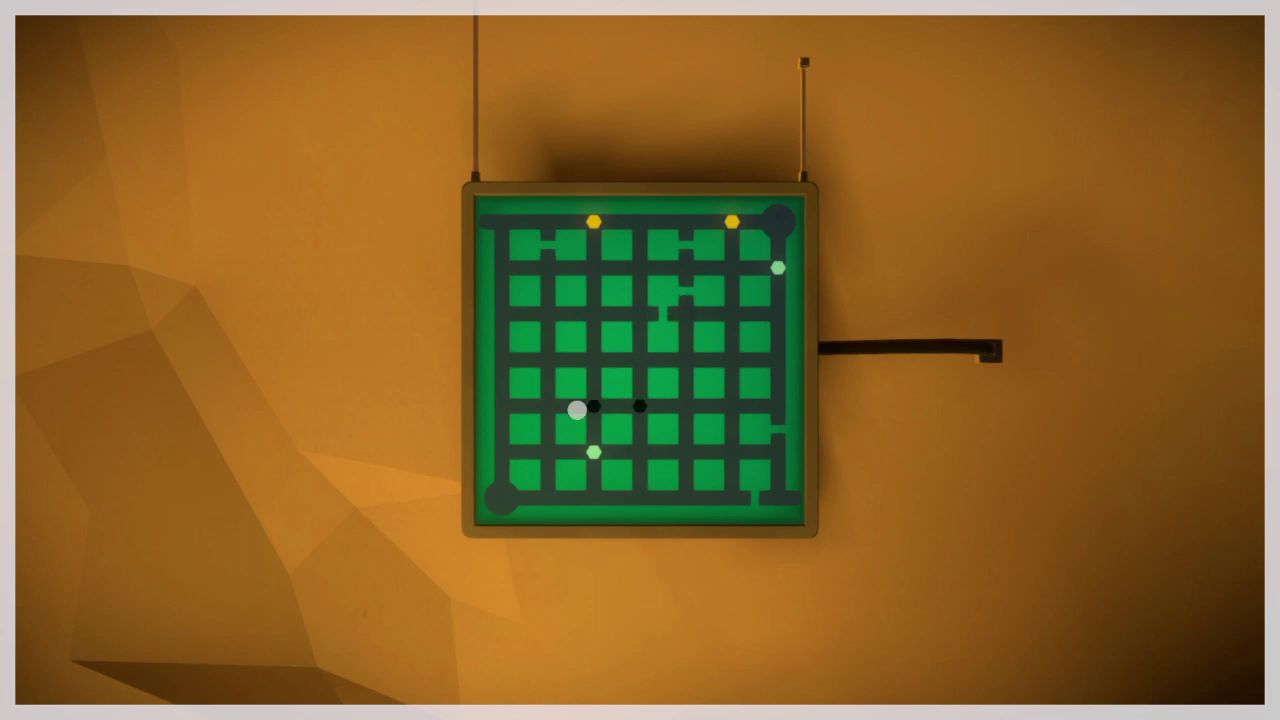
Try lines from the bottom-left and top-right starts on the hexagon-dot panel, then abandon them
{"action": "left_click", "coordinate": [503, 497]}
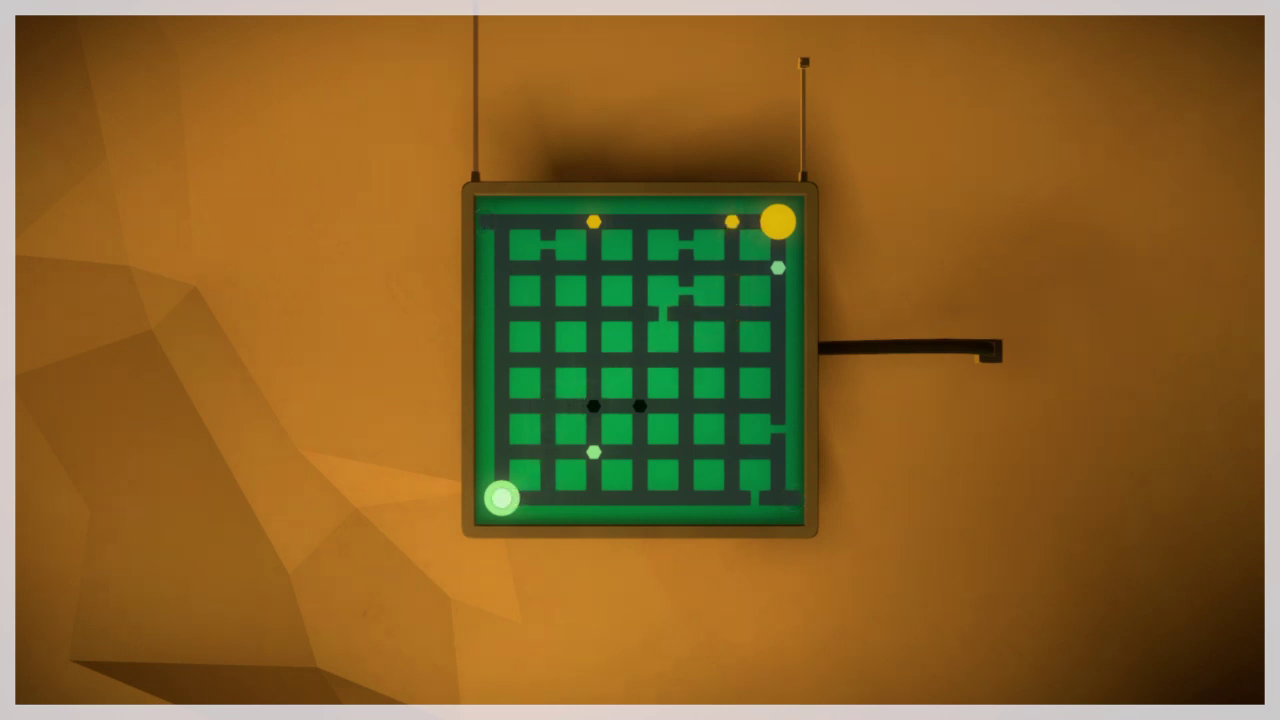
{"action": "left_click", "coordinate": [781, 225]}
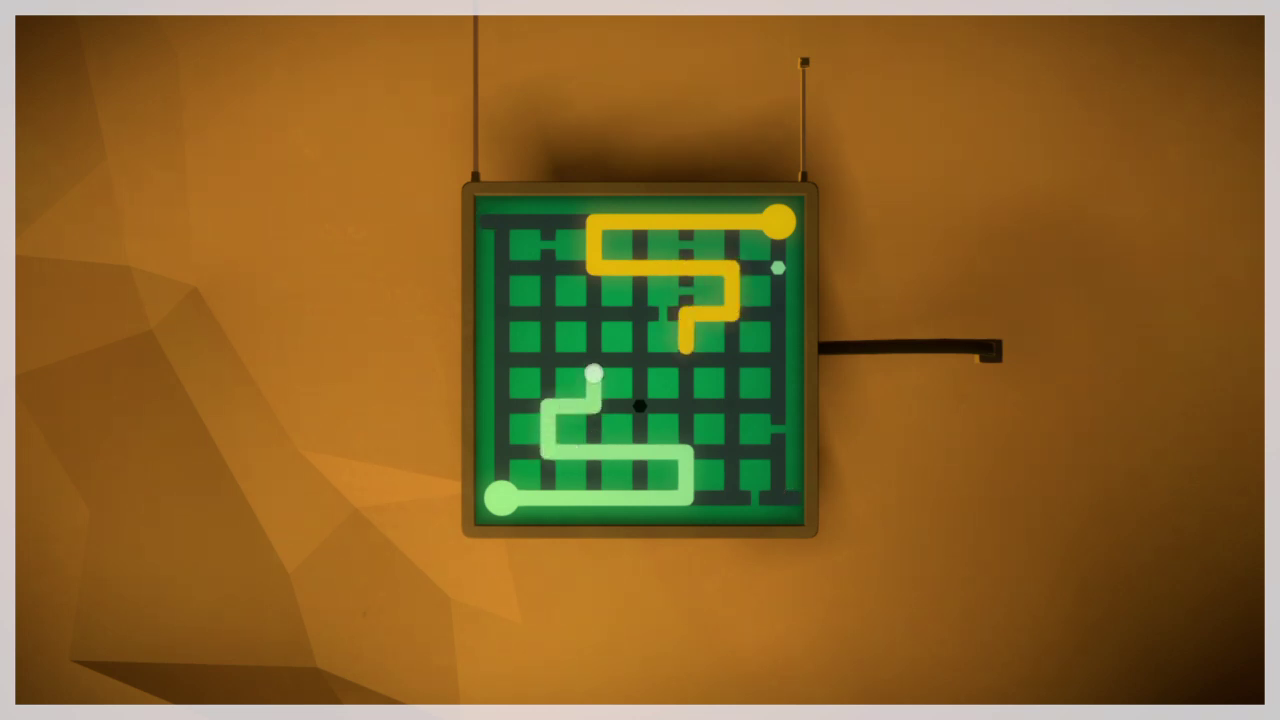
{"action": "right_click", "coordinate": [594, 373]}
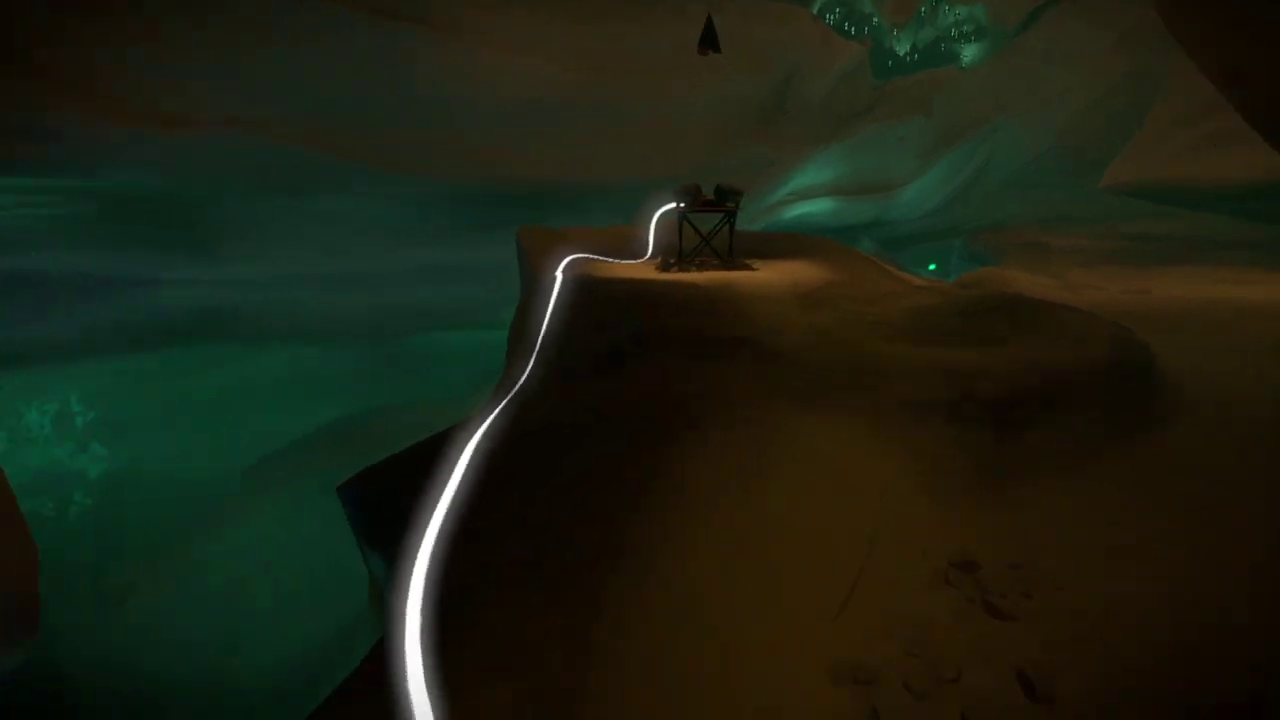
Walk up to the record player and slide its track dot to the left end
{"action": "key", "text": "w"}
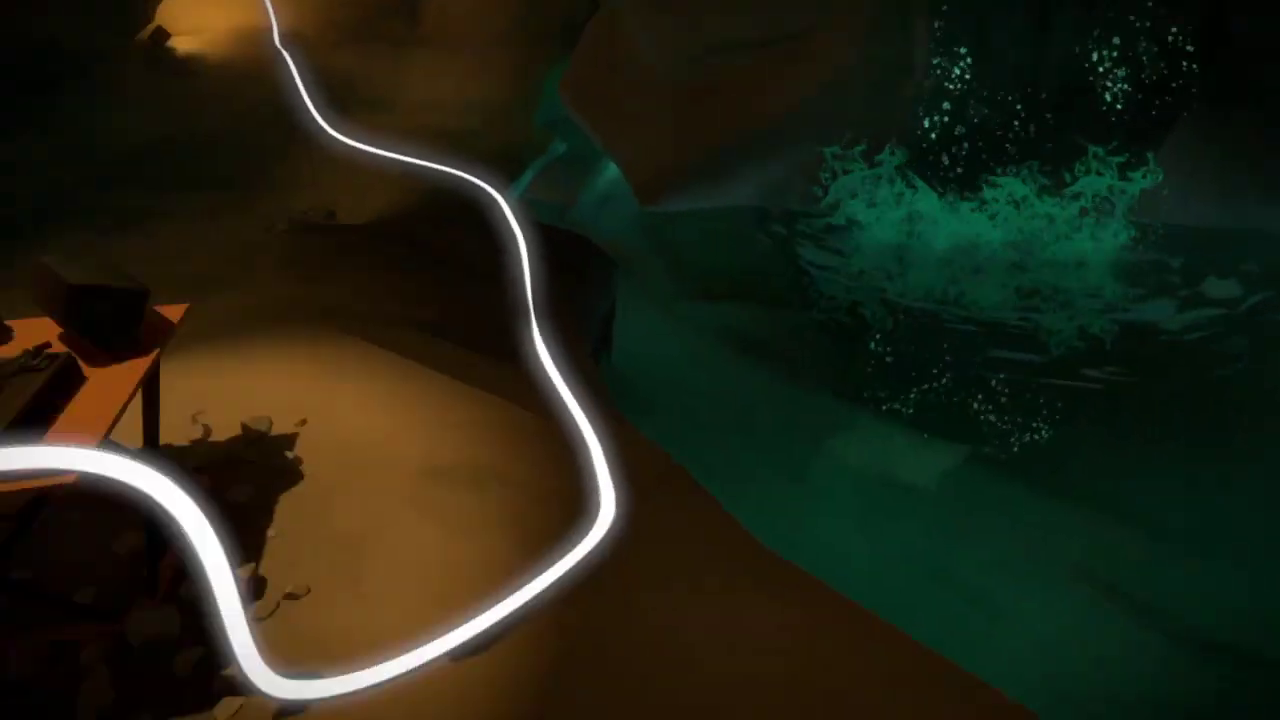
{"action": "key", "text": "w"}
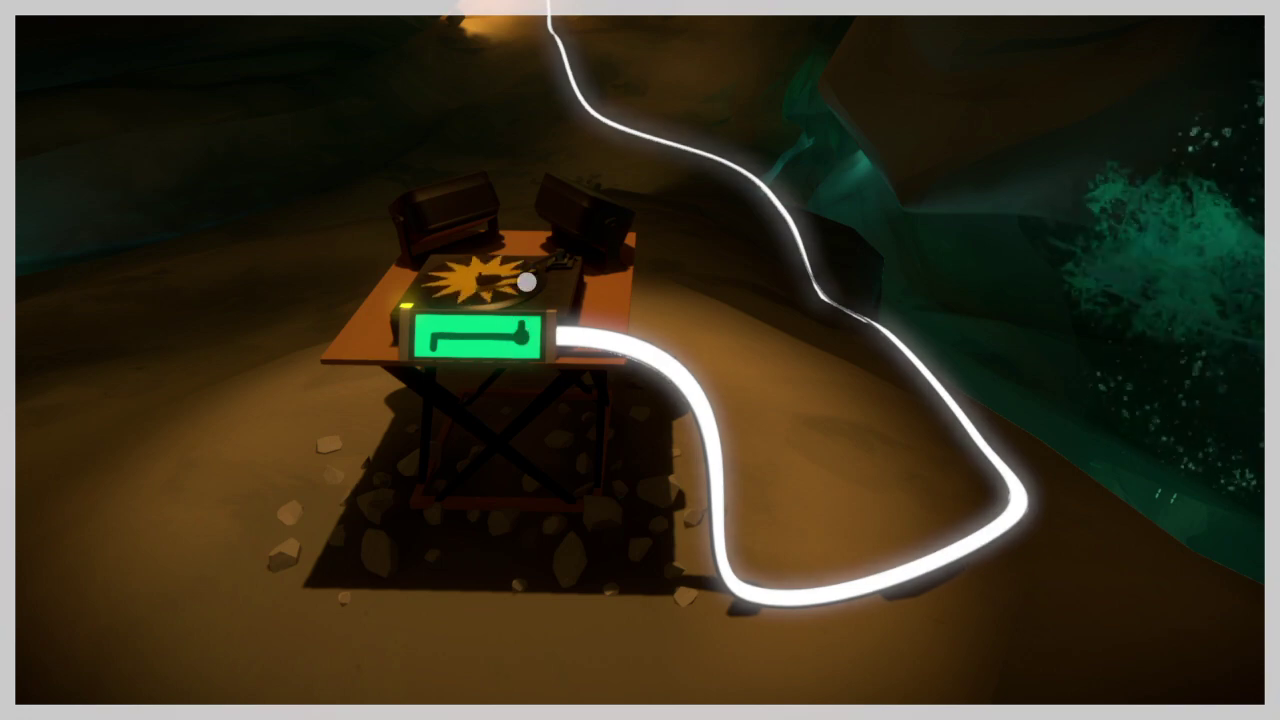
{"action": "key", "text": "w"}
{"action": "key", "text": "w"}
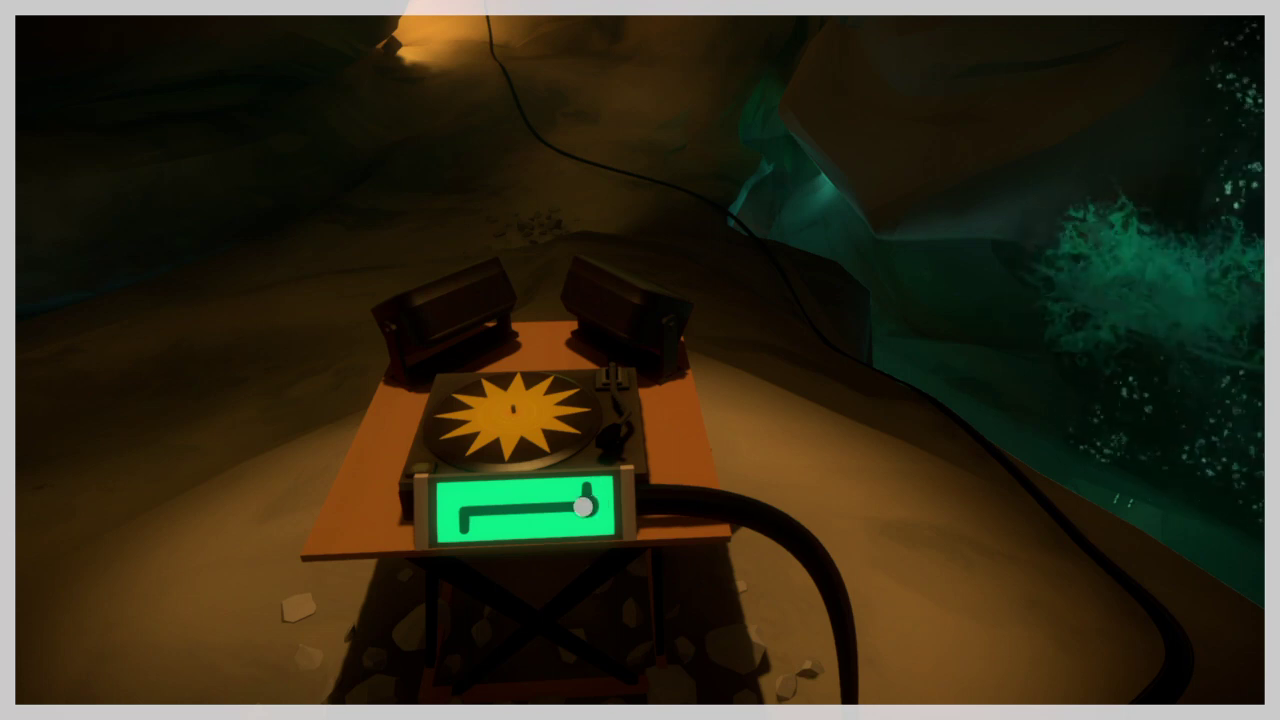
{"action": "left_click_drag", "start_coordinate": [583, 507], "coordinate": [455, 494]}
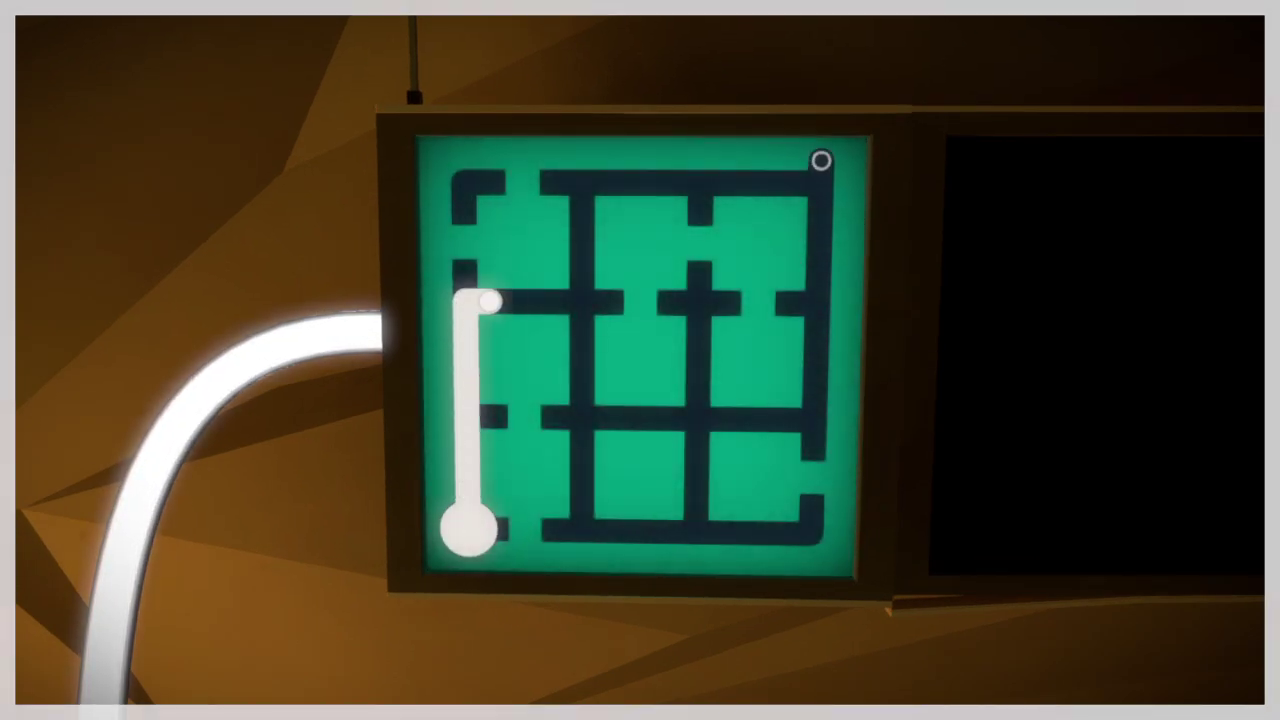
Trace both hanging grid mazes, including the dense one, to their top-right exits
{"action": "left_click", "coordinate": [820, 161]}
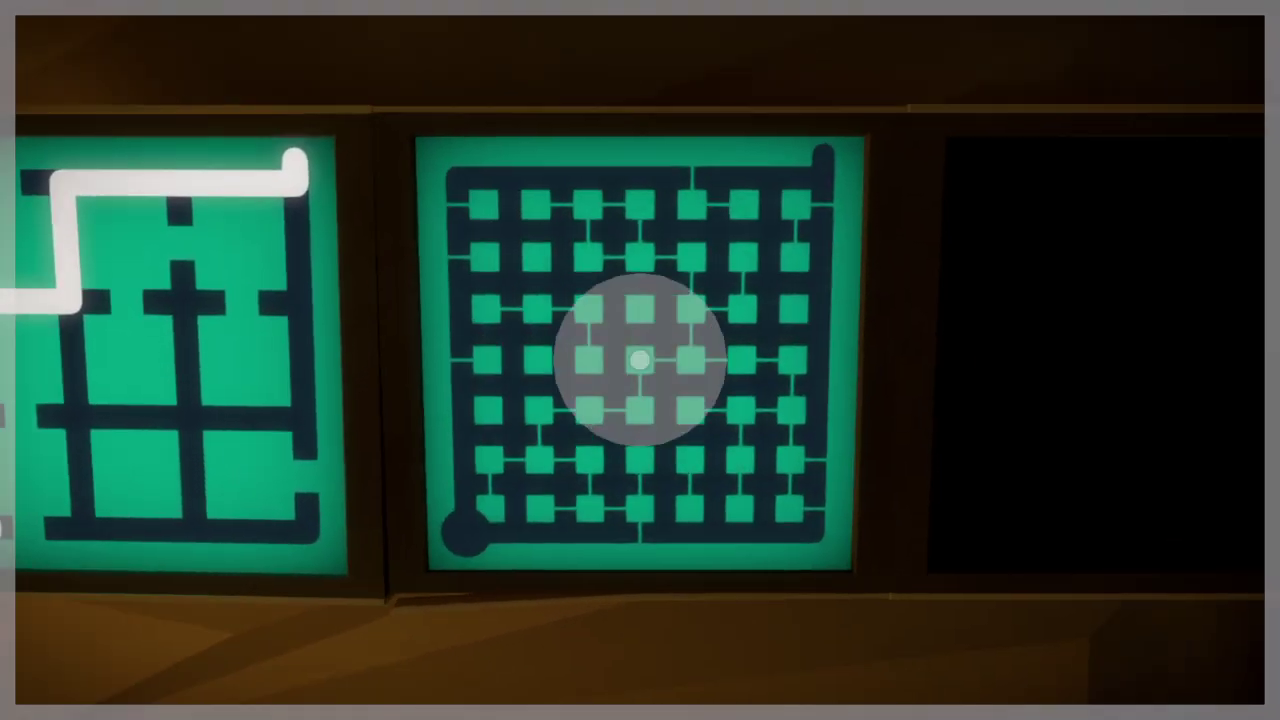
{"action": "left_click", "coordinate": [466, 529]}
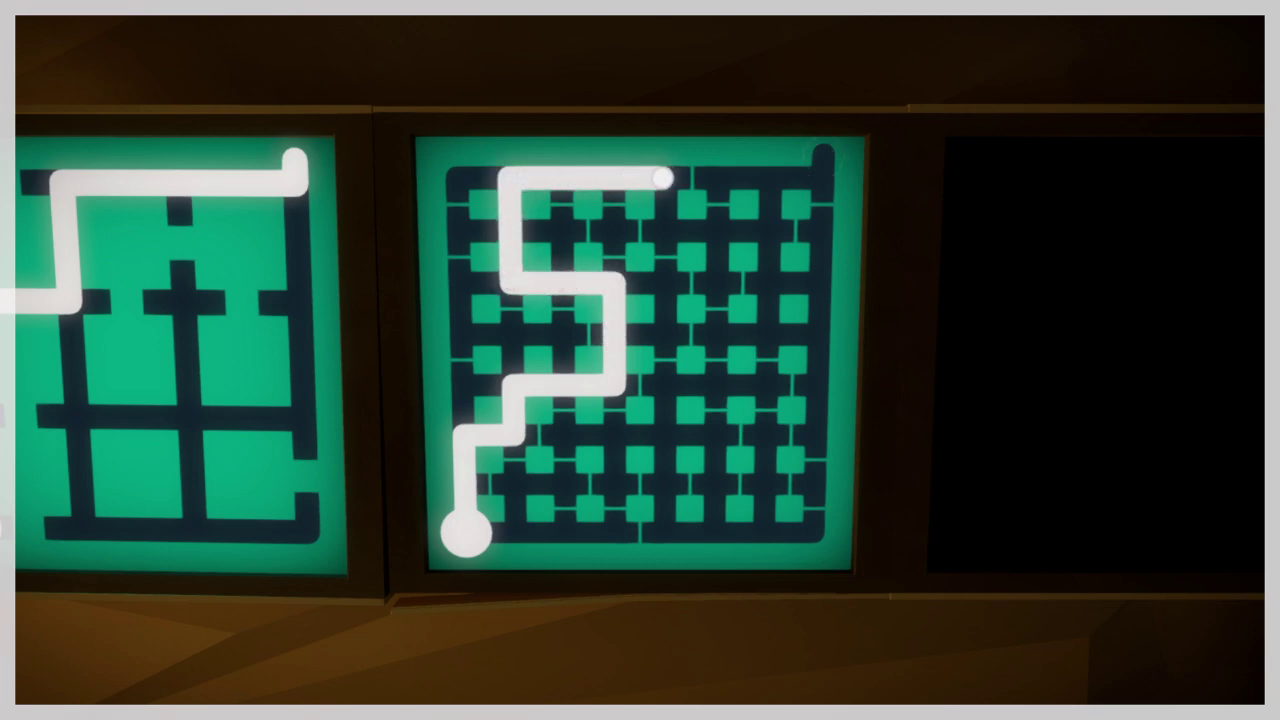
{"action": "left_click", "coordinate": [823, 150]}
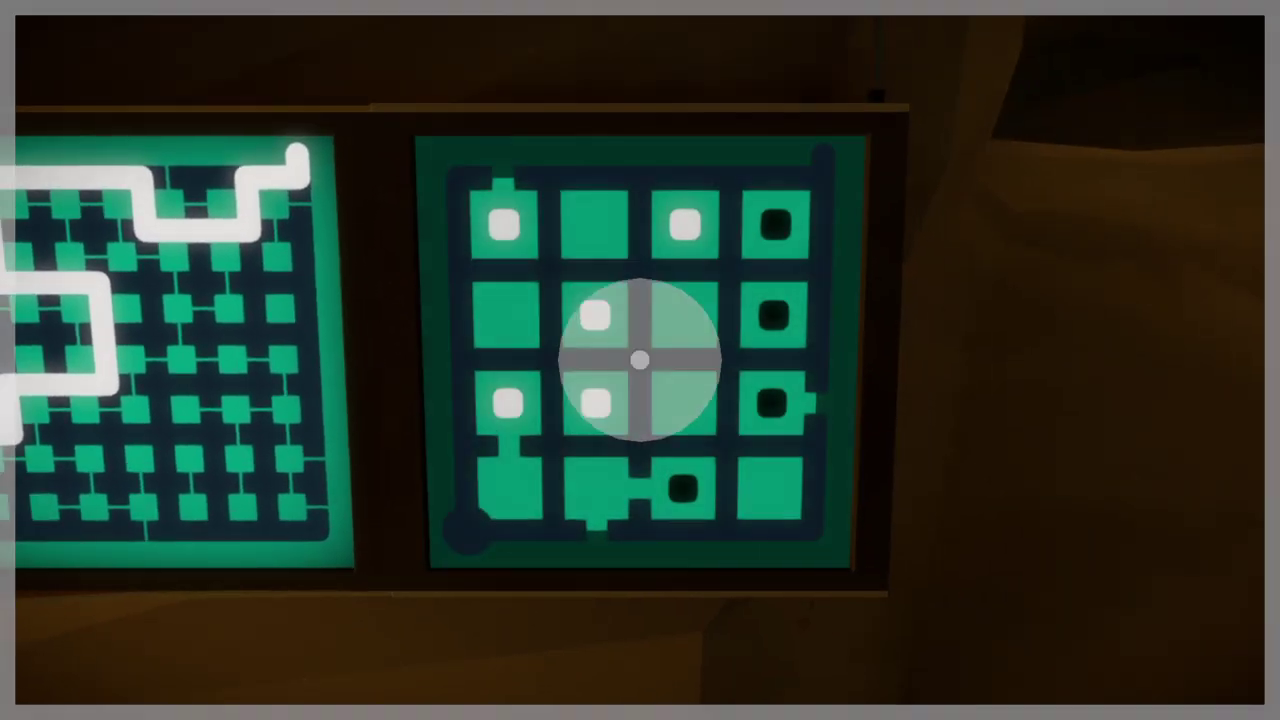
{"action": "left_click", "coordinate": [466, 528]}
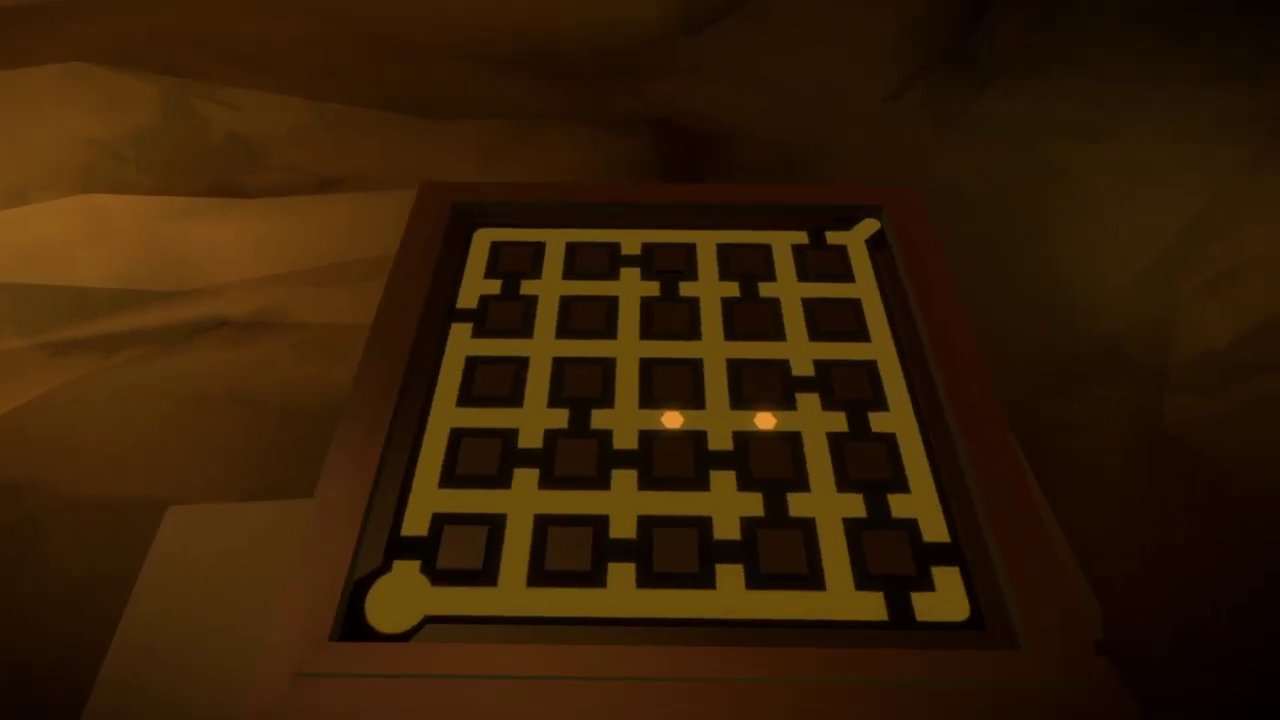
Engage the yellow pedestal maze and start a line along its bottom path
{"action": "left_click", "coordinate": [640, 360]}
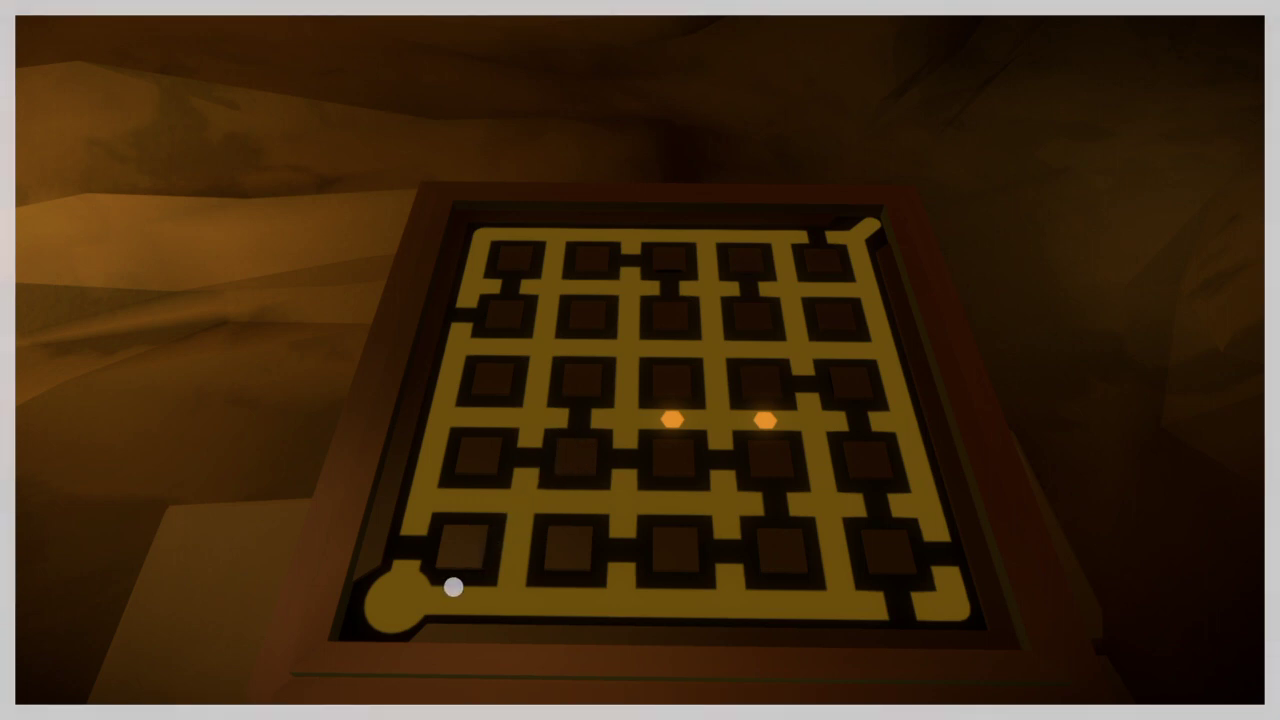
{"action": "left_click", "coordinate": [418, 593]}
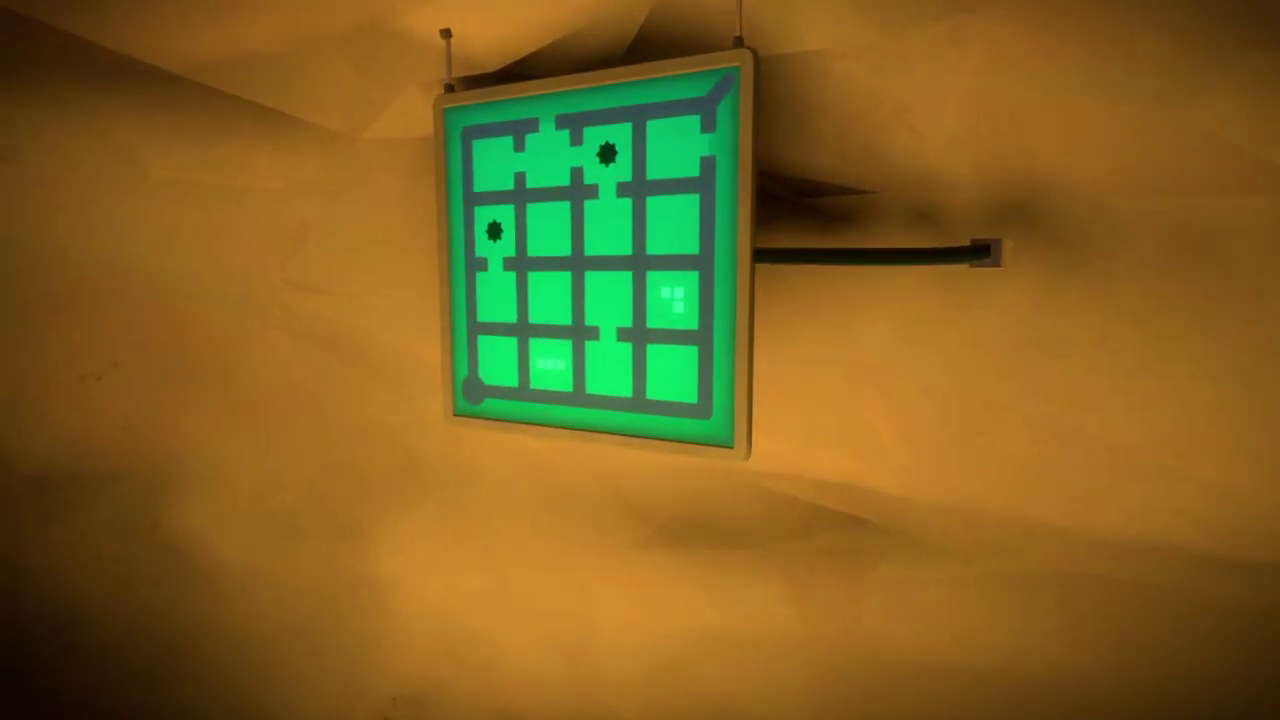
Walk through the arch to the green wall panel, trying the overhead green maze on the way
{"action": "left_click", "coordinate": [640, 360]}
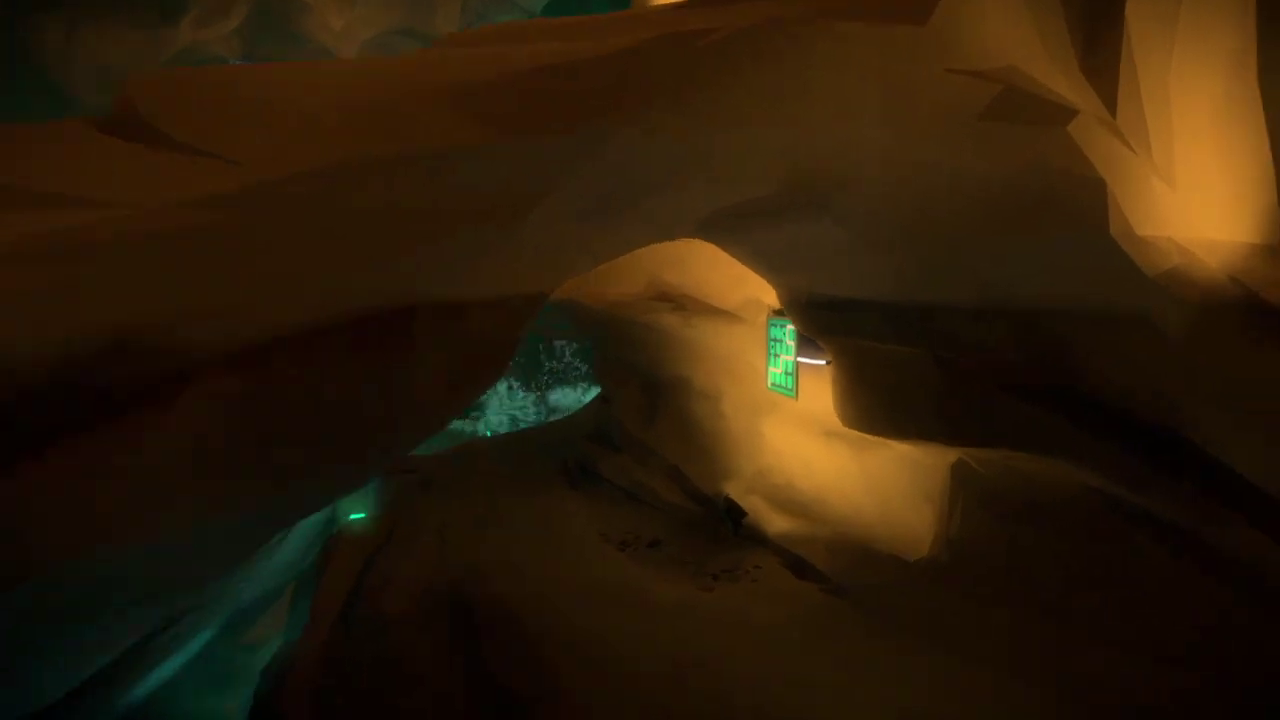
{"action": "key", "text": "w"}
{"action": "key", "text": "w"}
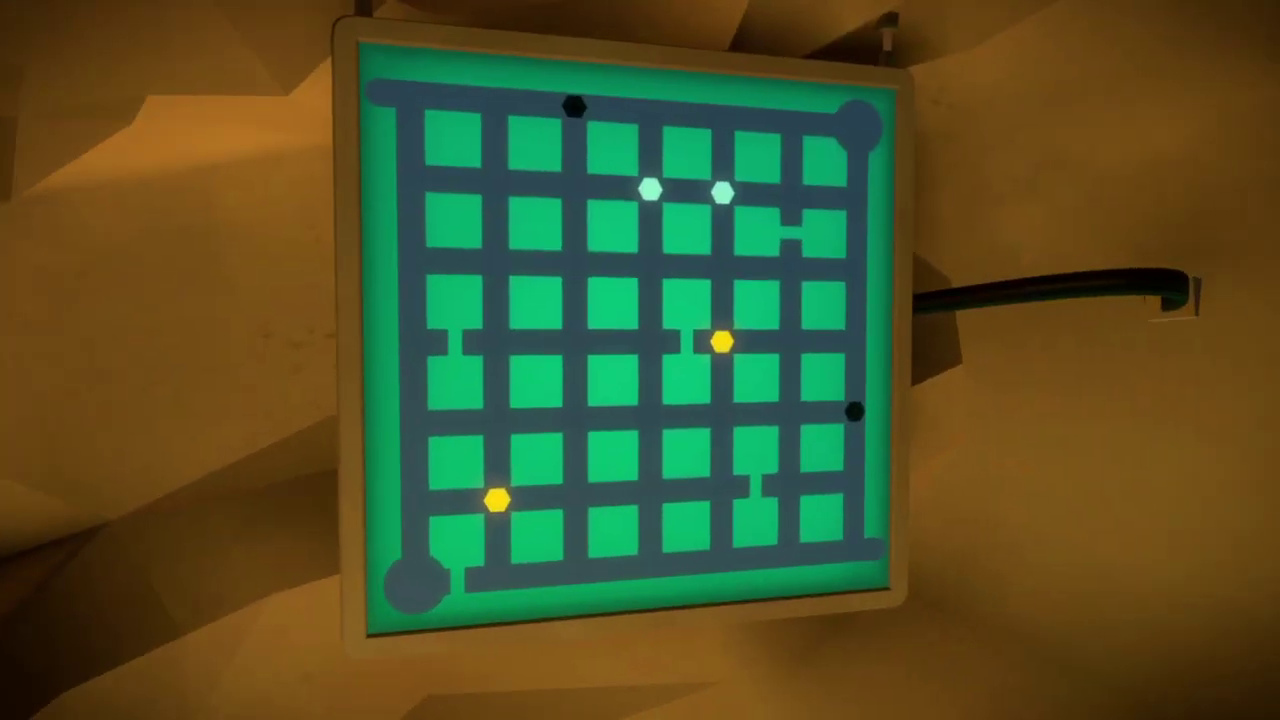
{"action": "left_click", "coordinate": [640, 360]}
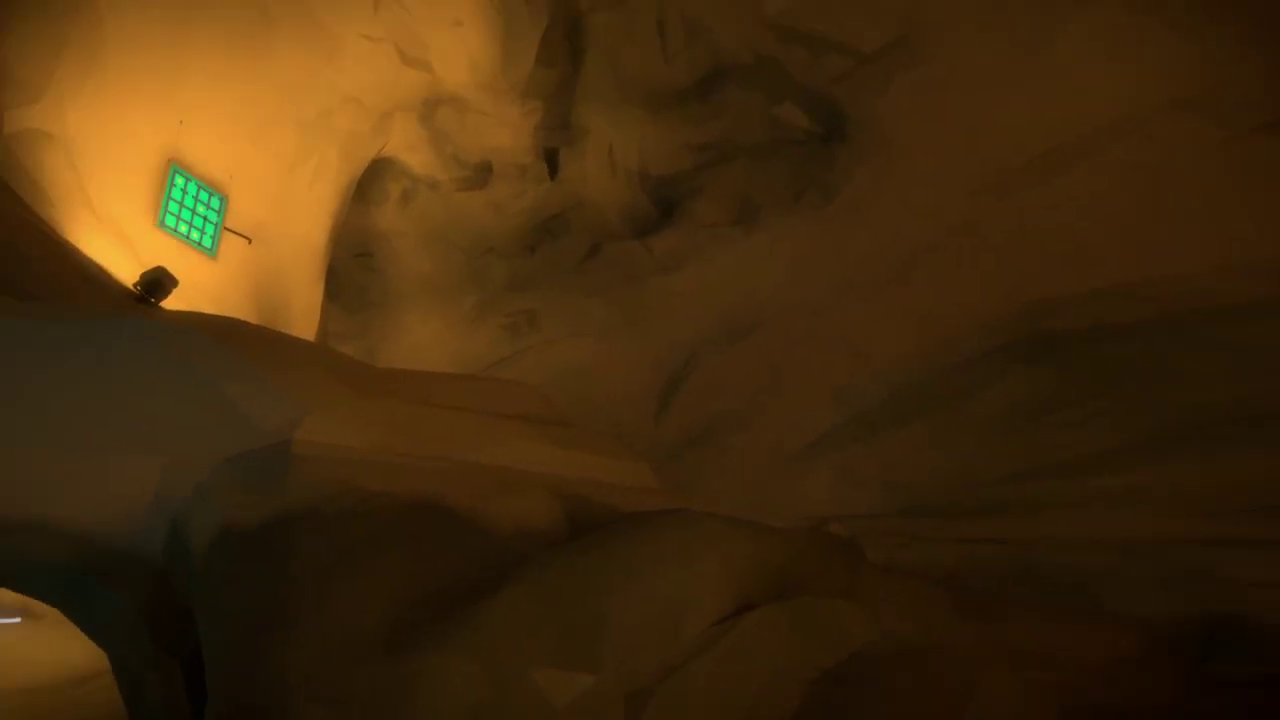
{"action": "key", "text": "w"}
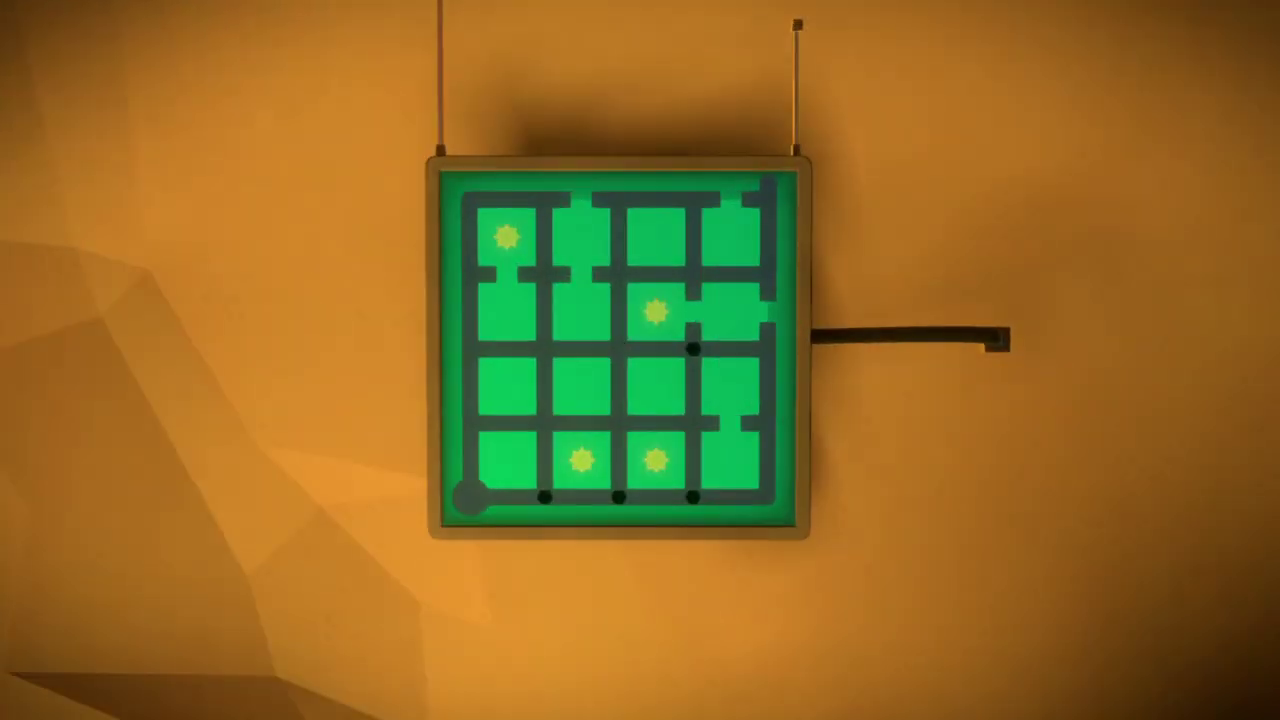
Restart the symmetric line and trace the sun-symbol panel to its top-right exit
{"action": "left_click", "coordinate": [640, 360]}
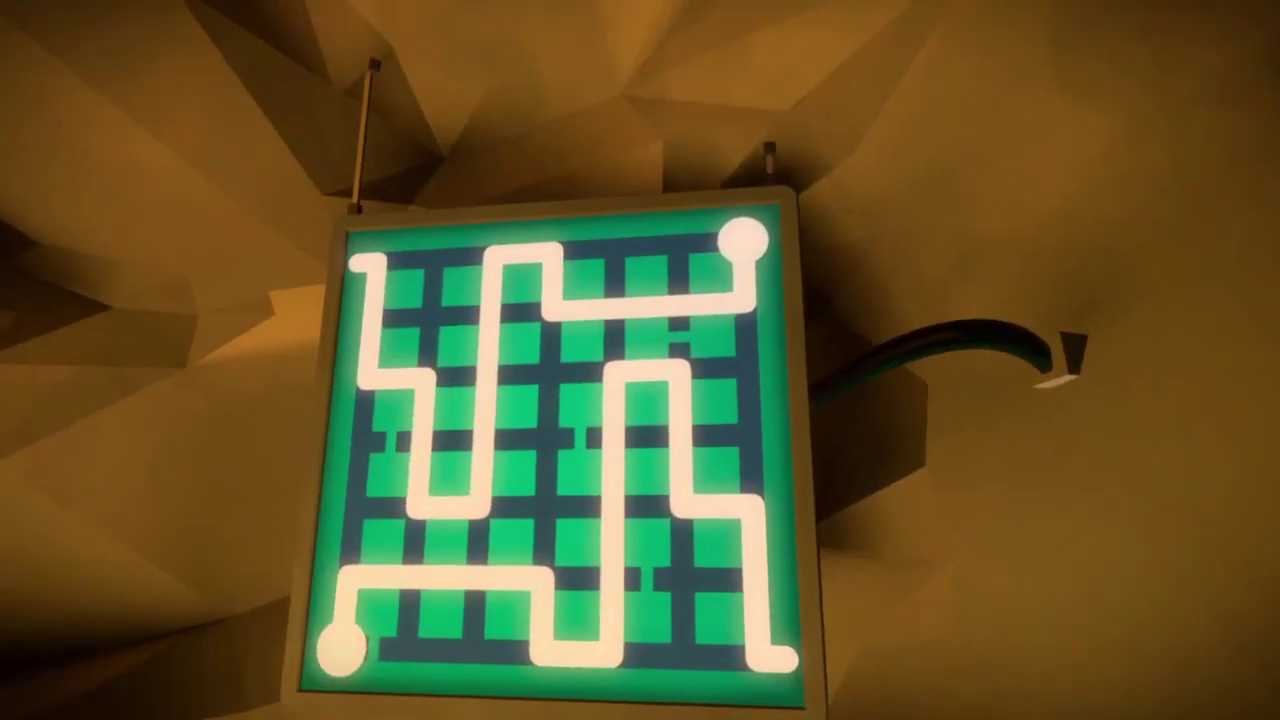
{"action": "left_click", "coordinate": [640, 360]}
{"action": "left_click", "coordinate": [507, 494]}
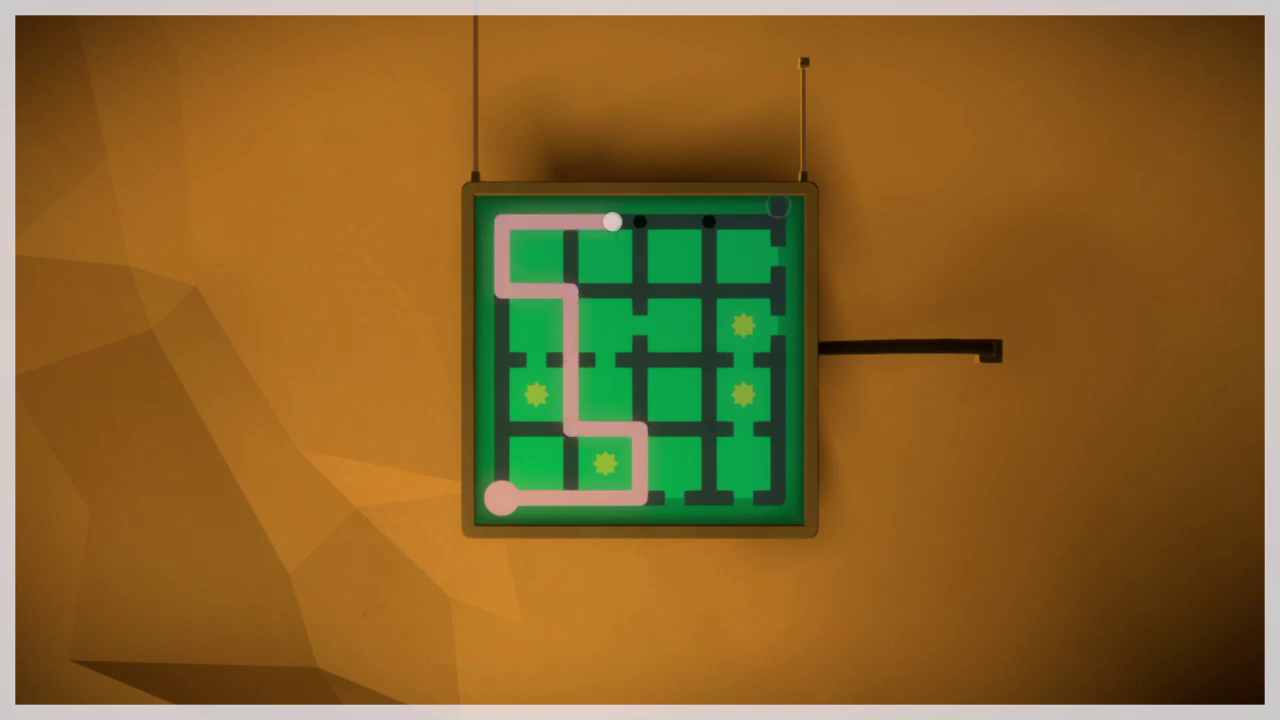
{"action": "left_click", "coordinate": [778, 207]}
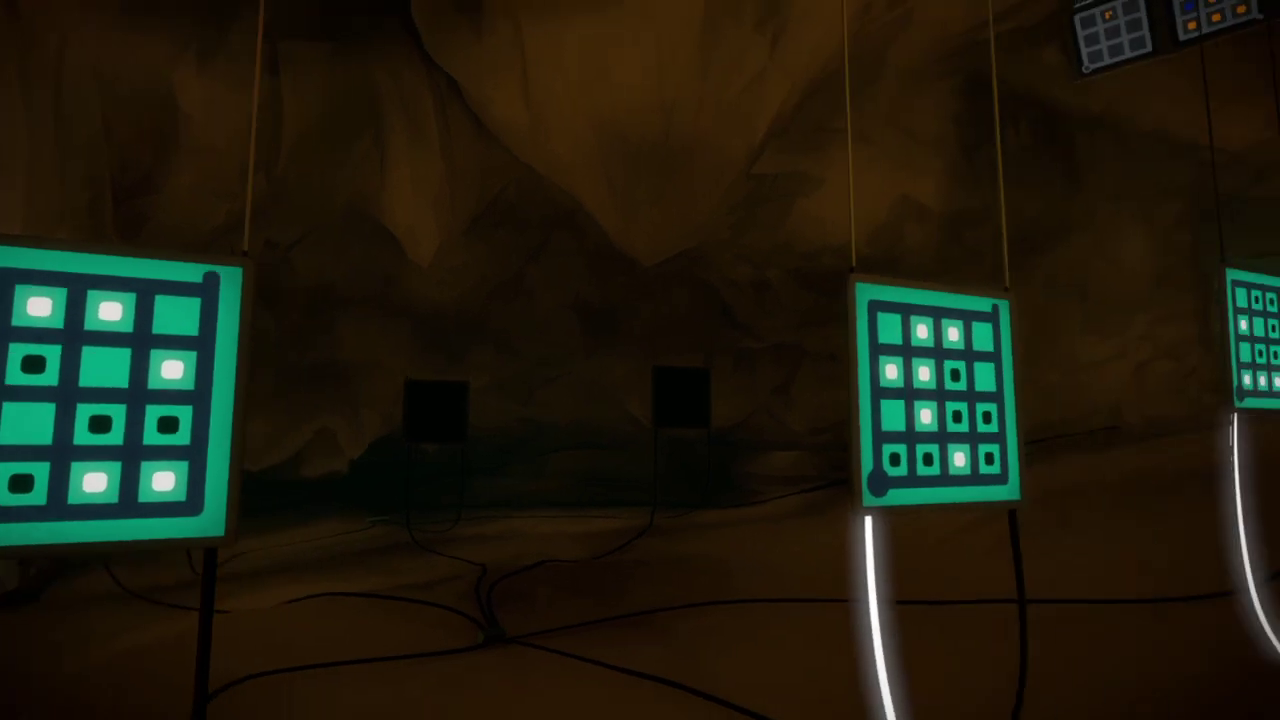
Trace the black-and-white squares panel from its bottom-left corner to the top-right exit
{"action": "key", "text": "w"}
{"action": "key", "text": "w"}
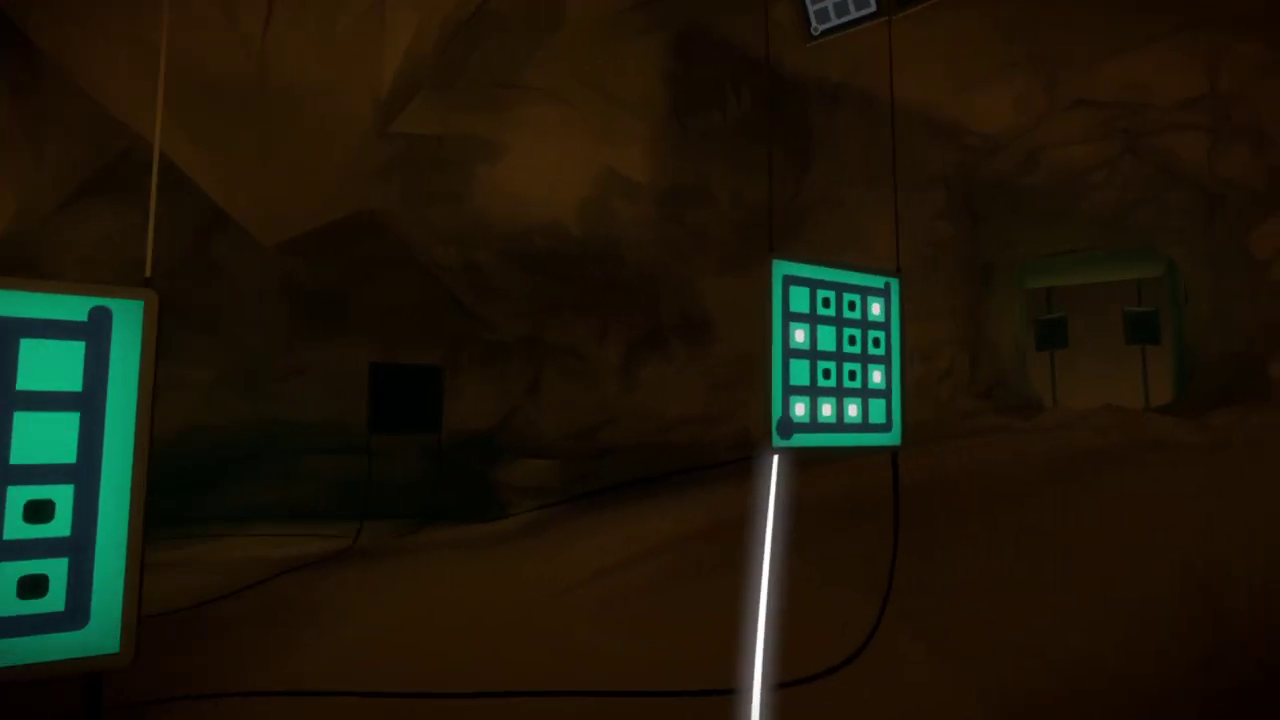
{"action": "left_click", "coordinate": [640, 360]}
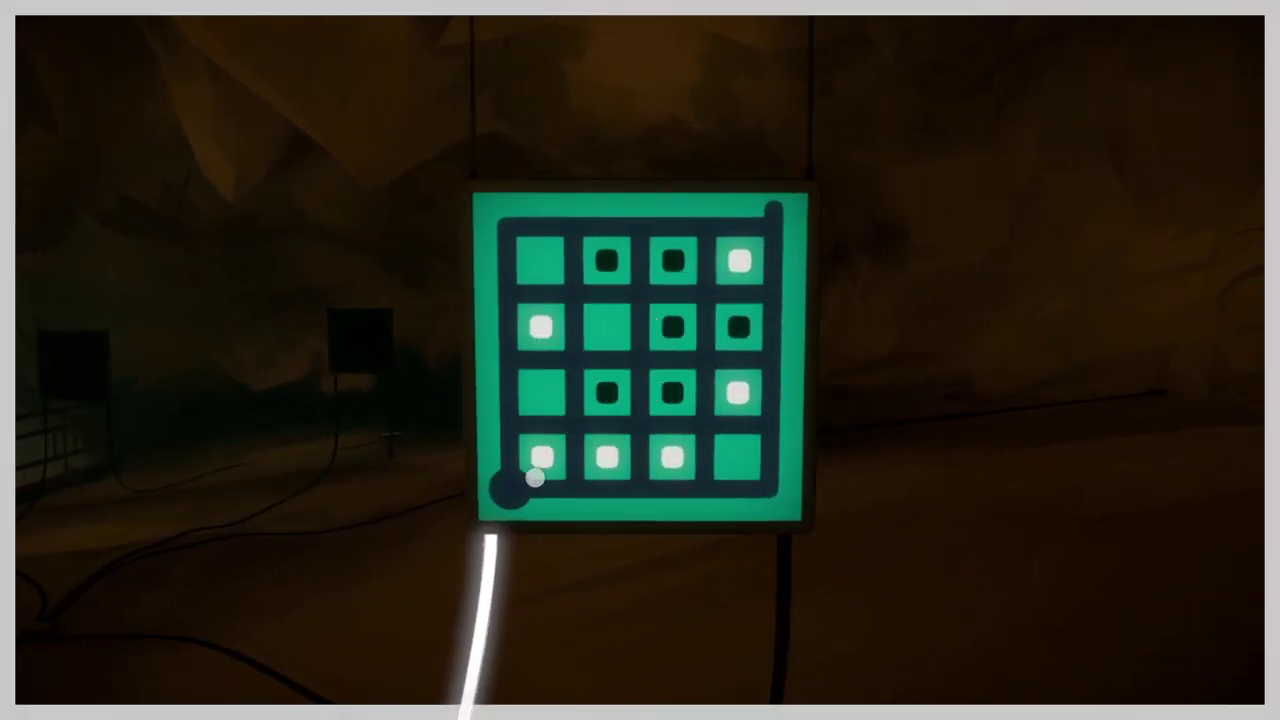
{"action": "left_click", "coordinate": [510, 487]}
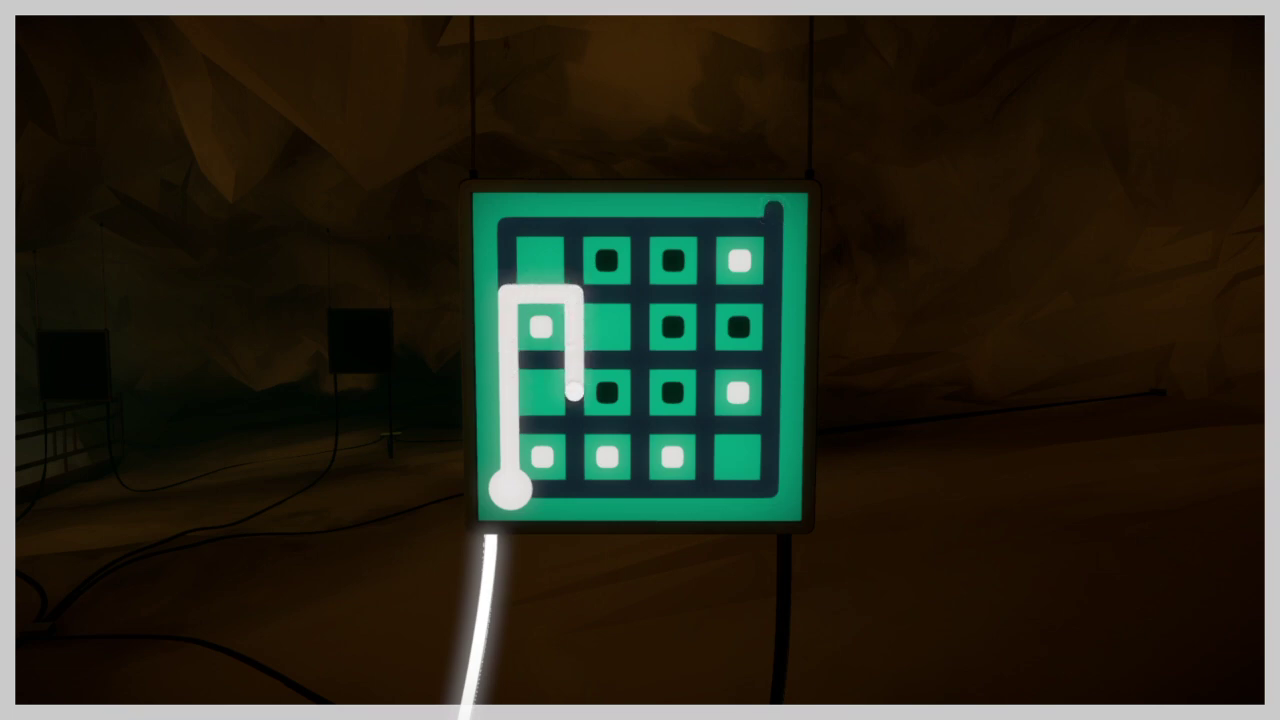
{"action": "left_click_drag", "start_coordinate": [573, 392], "coordinate": [704, 399]}
{"action": "left_click_drag", "start_coordinate": [712, 294], "coordinate": [772, 210]}
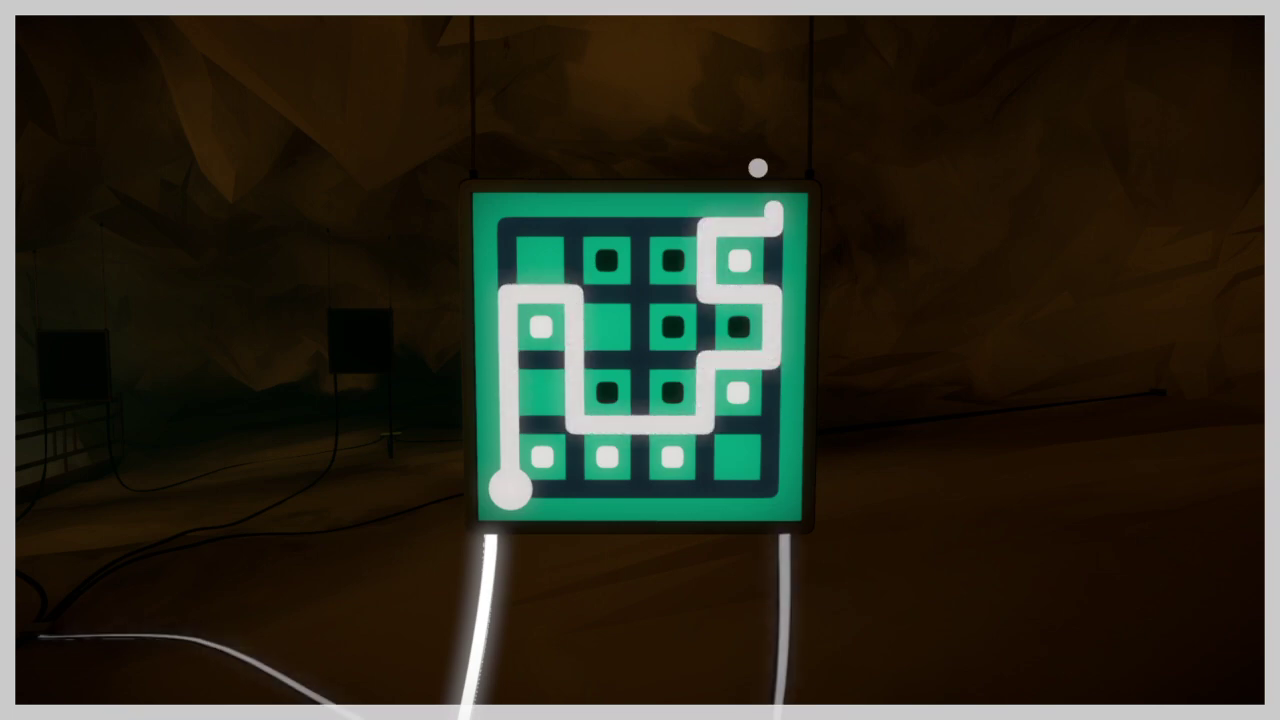
{"action": "key", "text": "w"}
{"action": "key", "text": "w"}
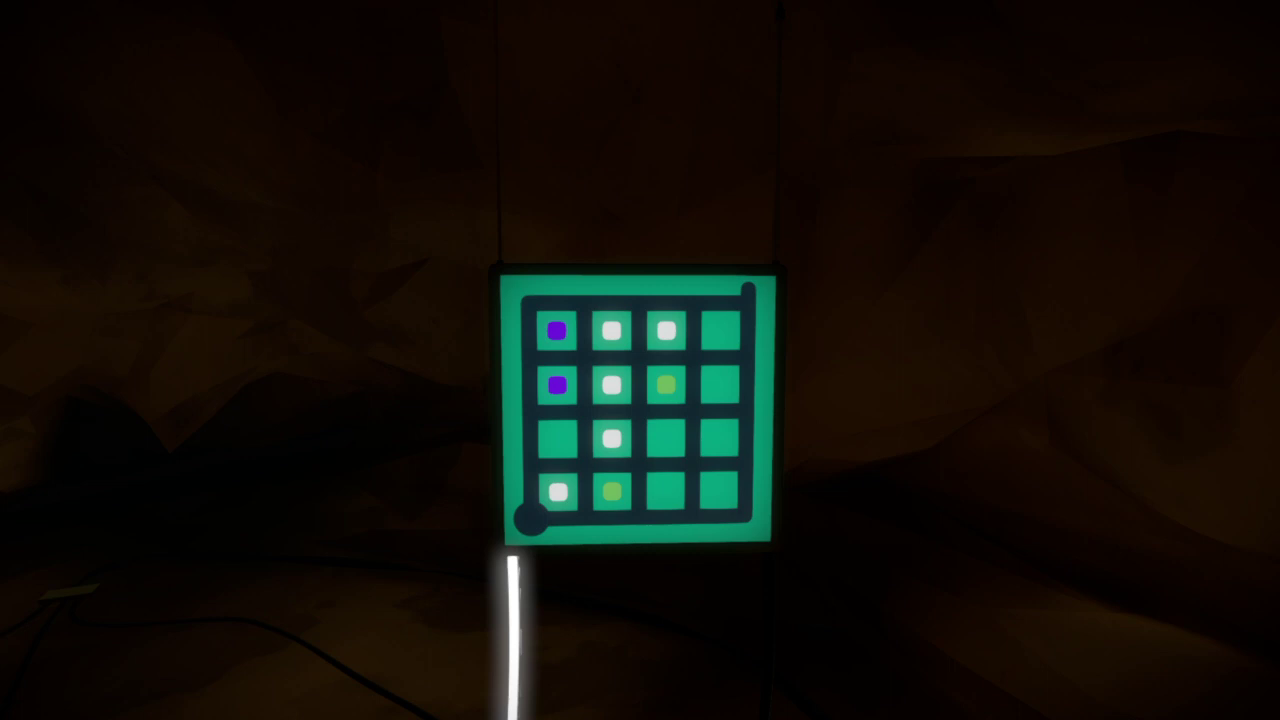
Trace the coloured-squares grid panel to its top-right exit
{"action": "left_click", "coordinate": [640, 360]}
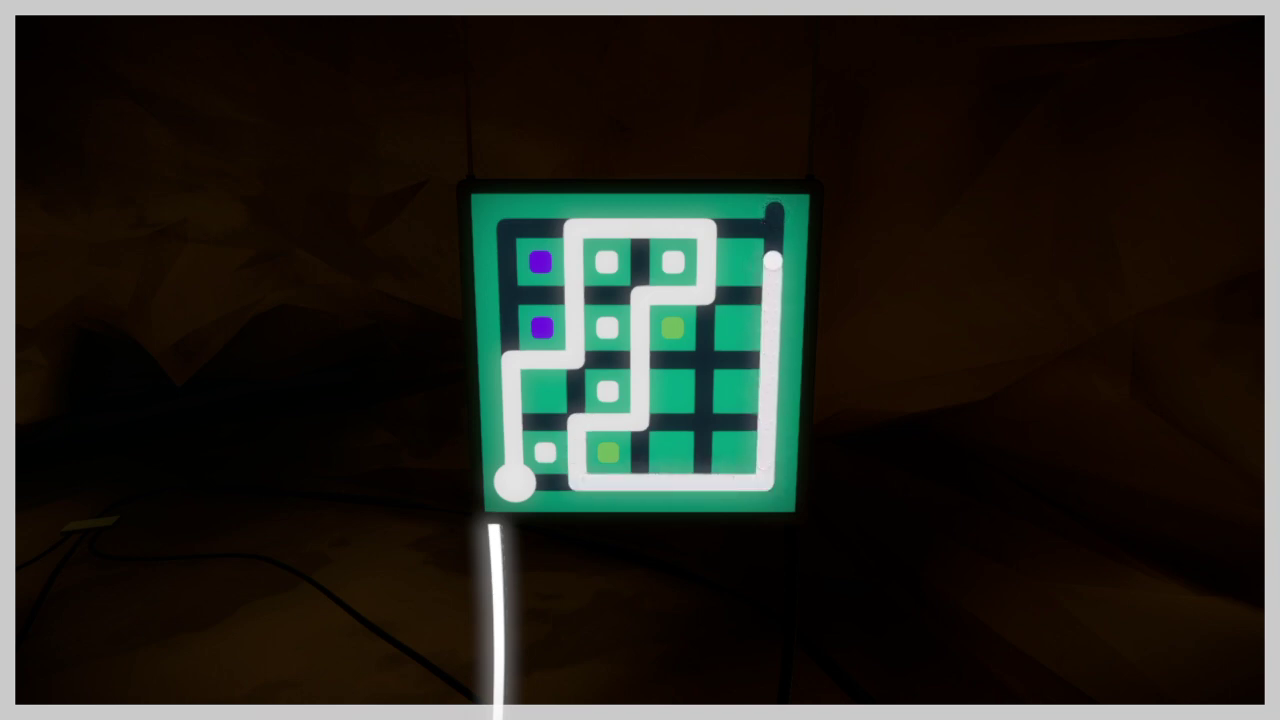
{"action": "left_click", "coordinate": [774, 211]}
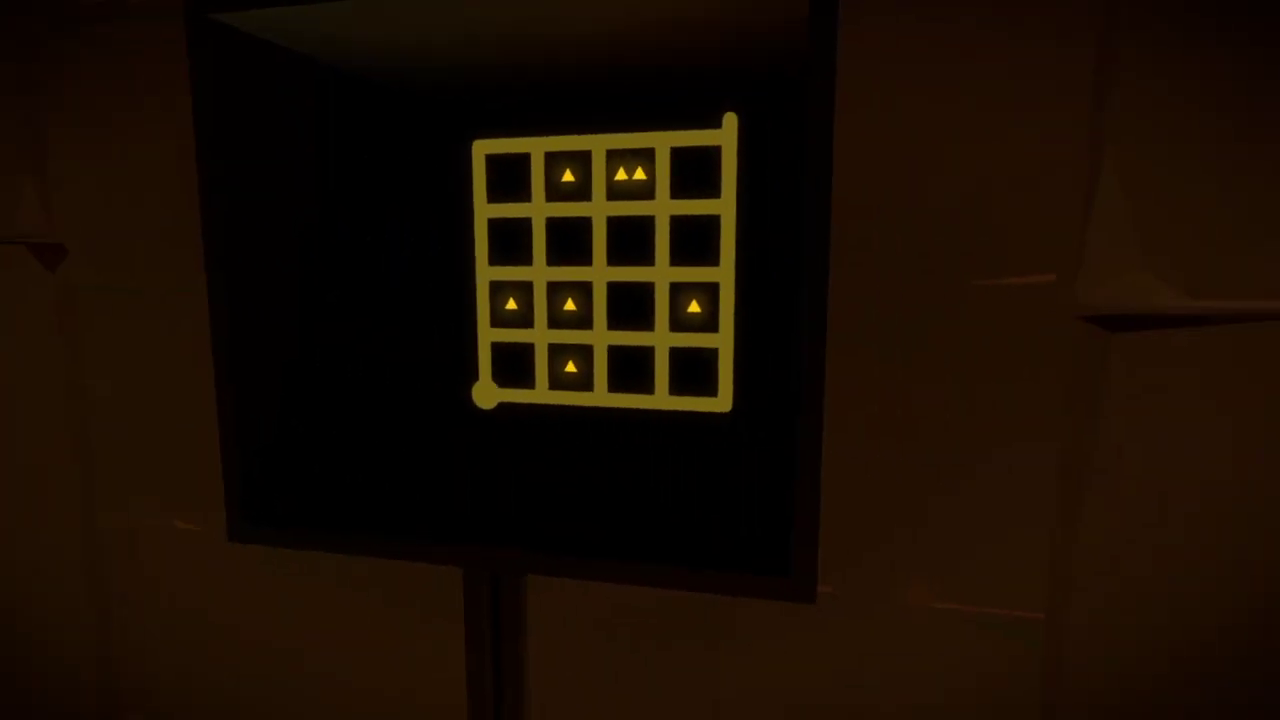
Solve the first triangle grid panel by tracing to its top-right exit, then step away
{"action": "left_click", "coordinate": [640, 360]}
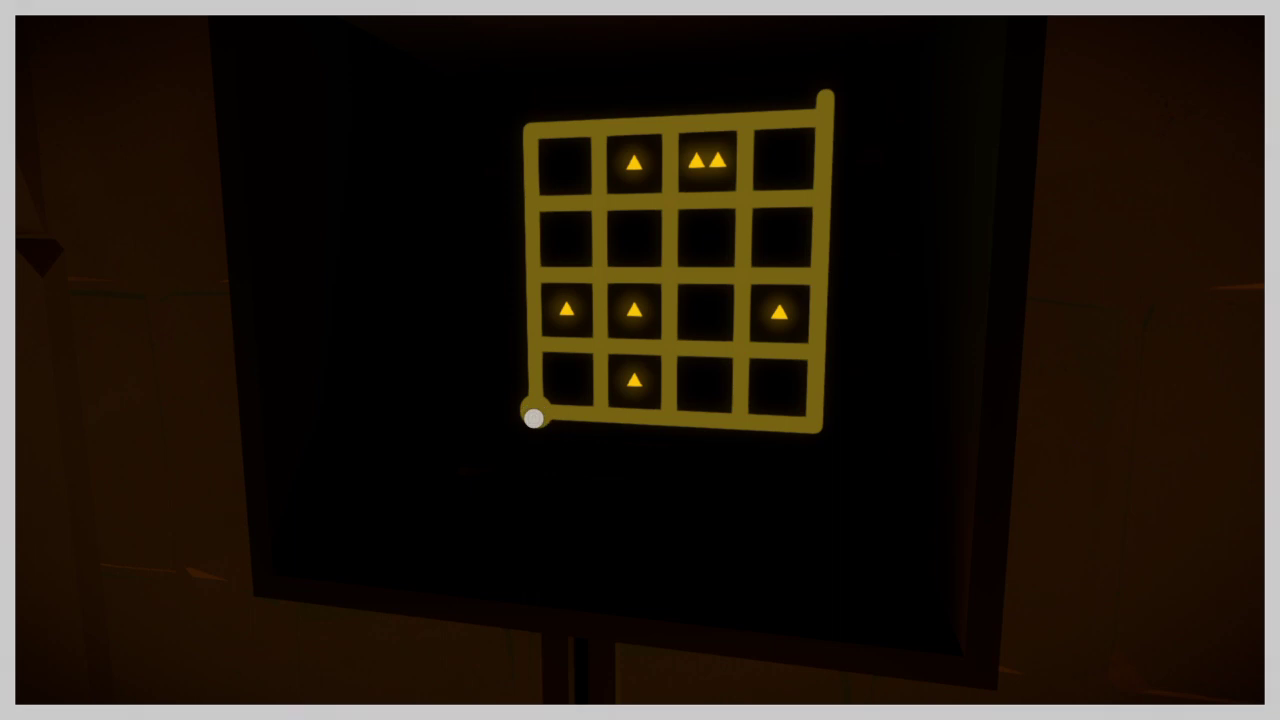
{"action": "left_click", "coordinate": [534, 418]}
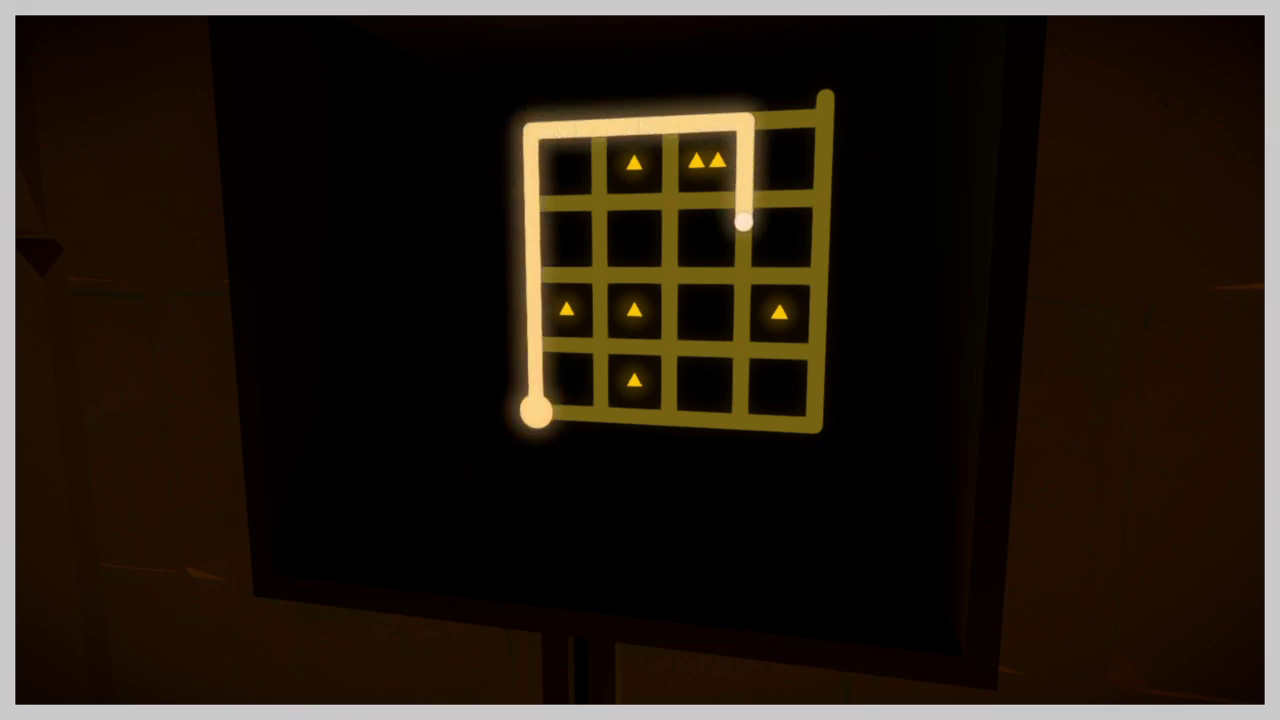
{"action": "left_click", "coordinate": [826, 94]}
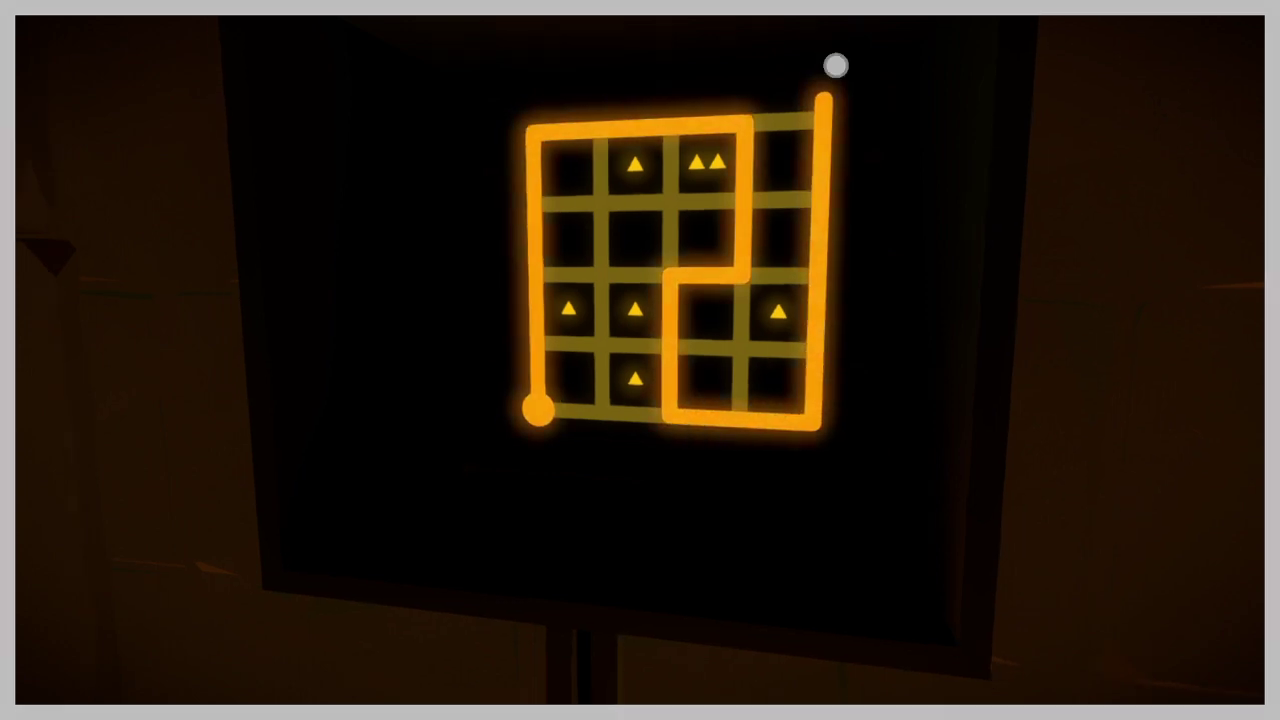
{"action": "right_click", "coordinate": [834, 63]}
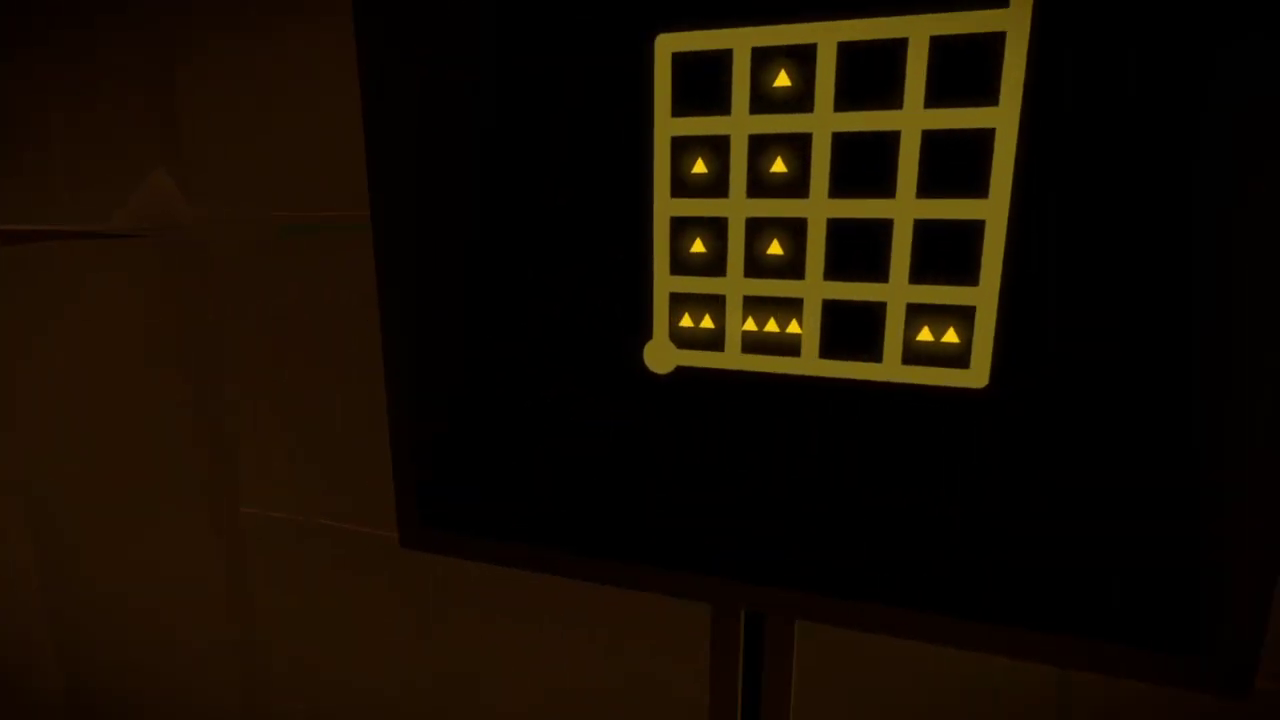
Try the next triangle panel, discarding the failed line and restarting from the start node
{"action": "left_click", "coordinate": [640, 360]}
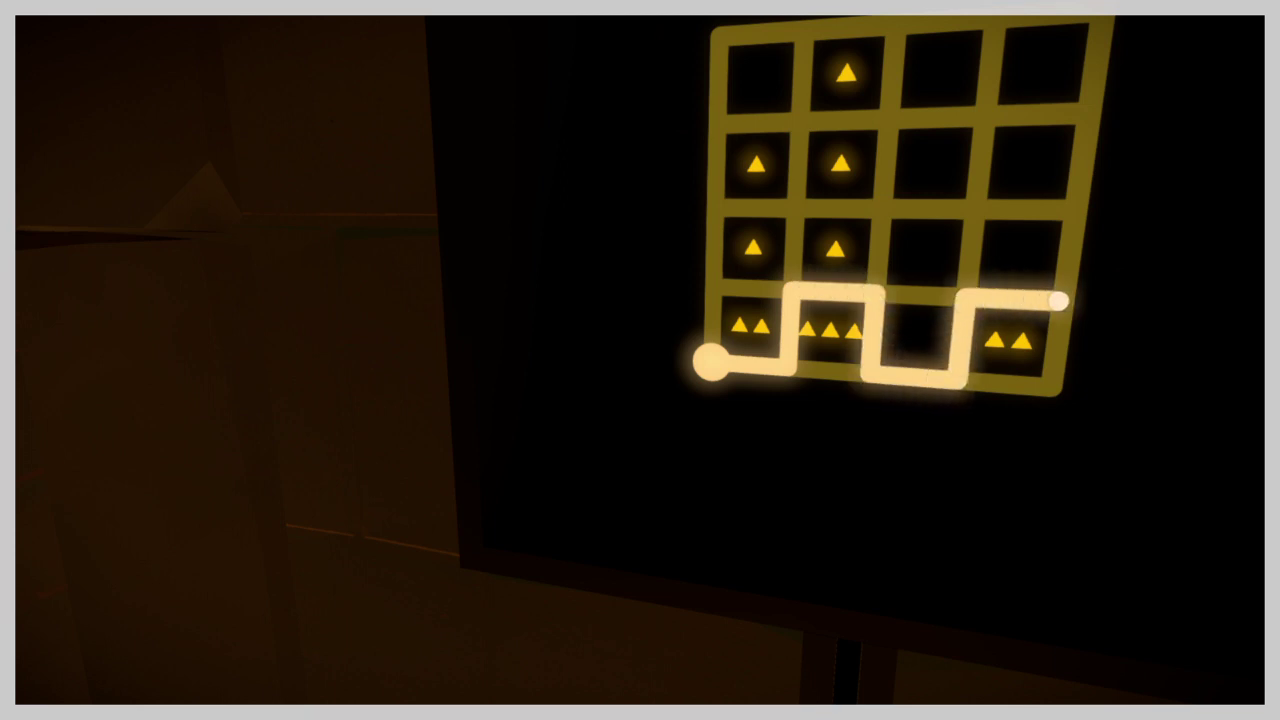
{"action": "left_click", "coordinate": [1071, 237]}
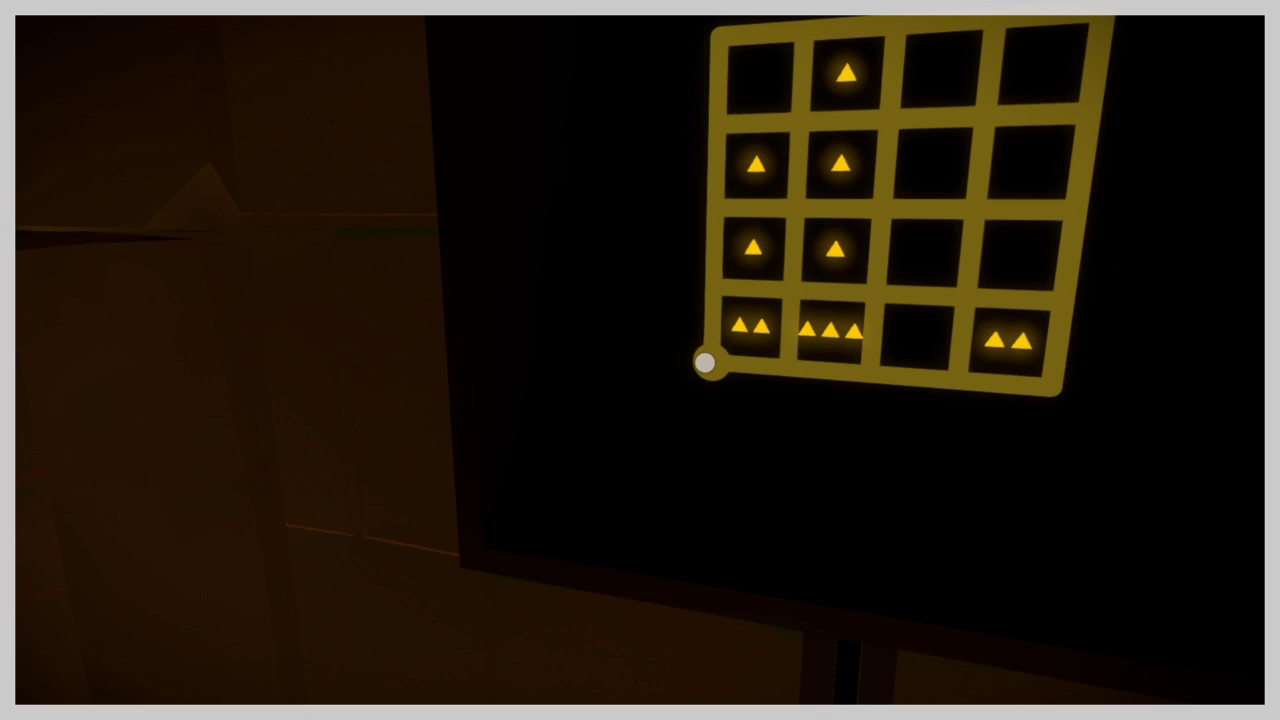
{"action": "left_click", "coordinate": [711, 361]}
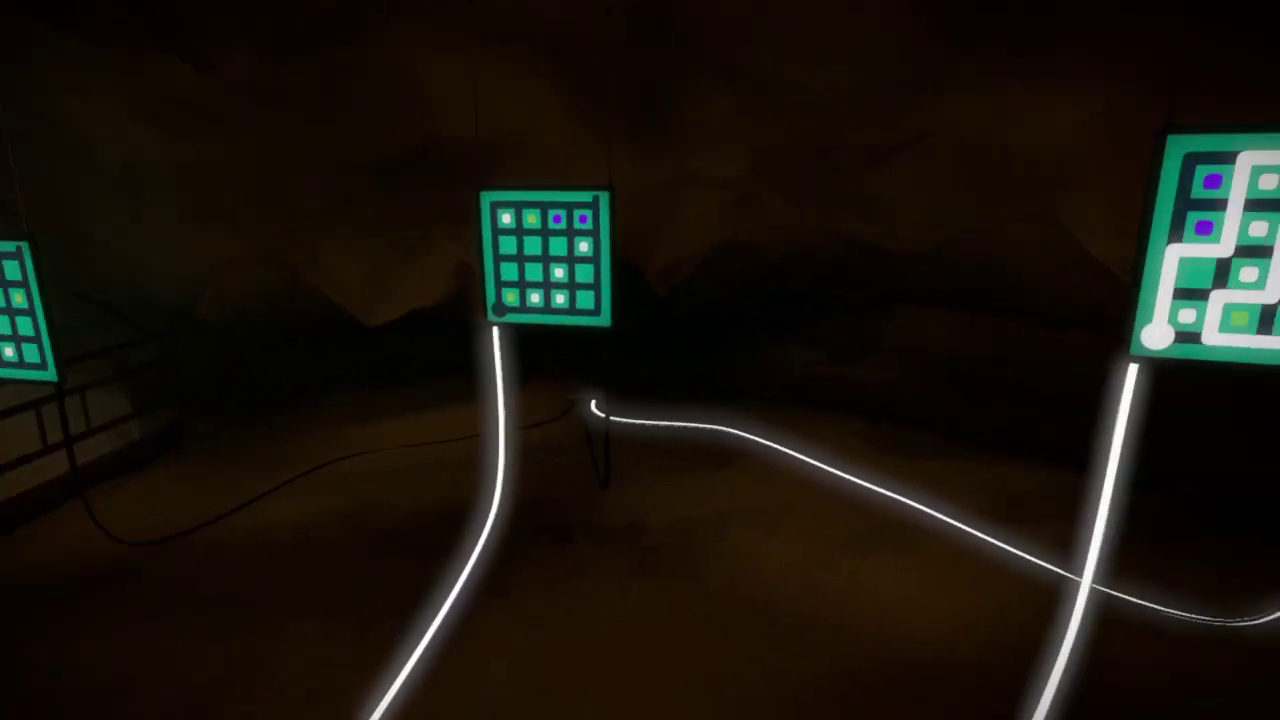
Solve the green square-grid panel at its top-right exit and walk down the box corridor
{"action": "left_click", "coordinate": [640, 360]}
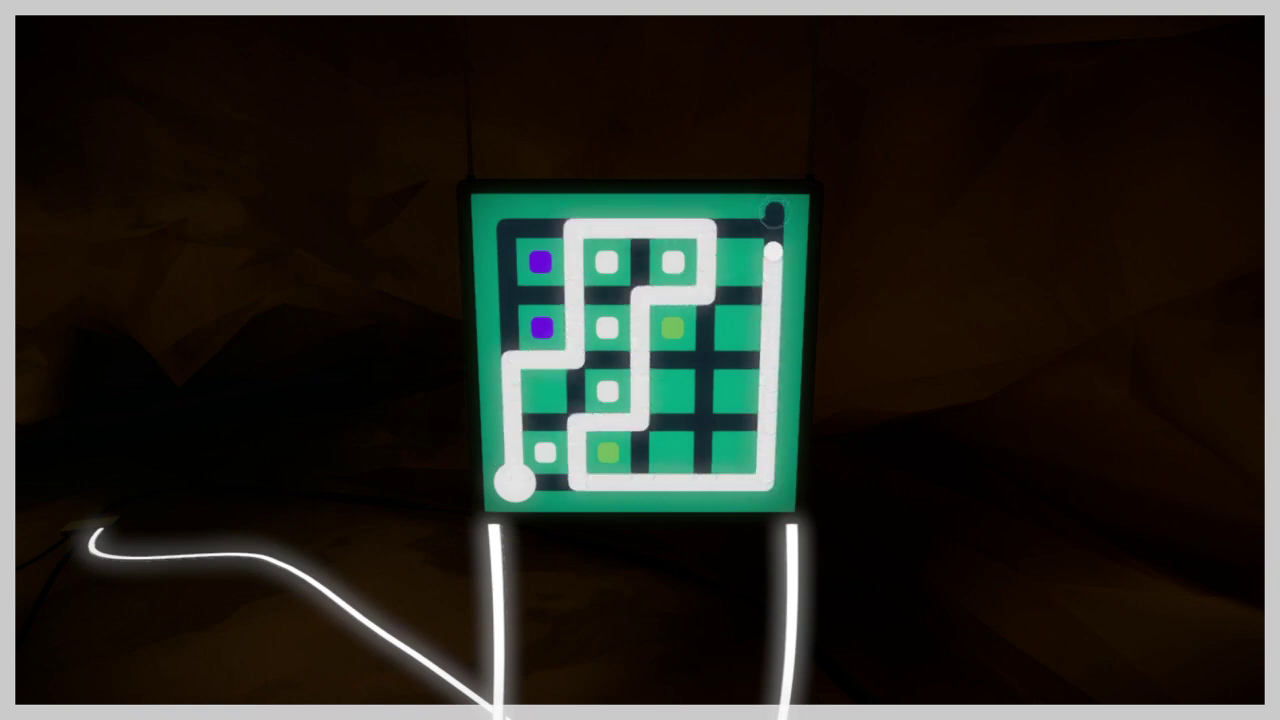
{"action": "left_click", "coordinate": [775, 210]}
{"action": "right_click", "coordinate": [814, 243]}
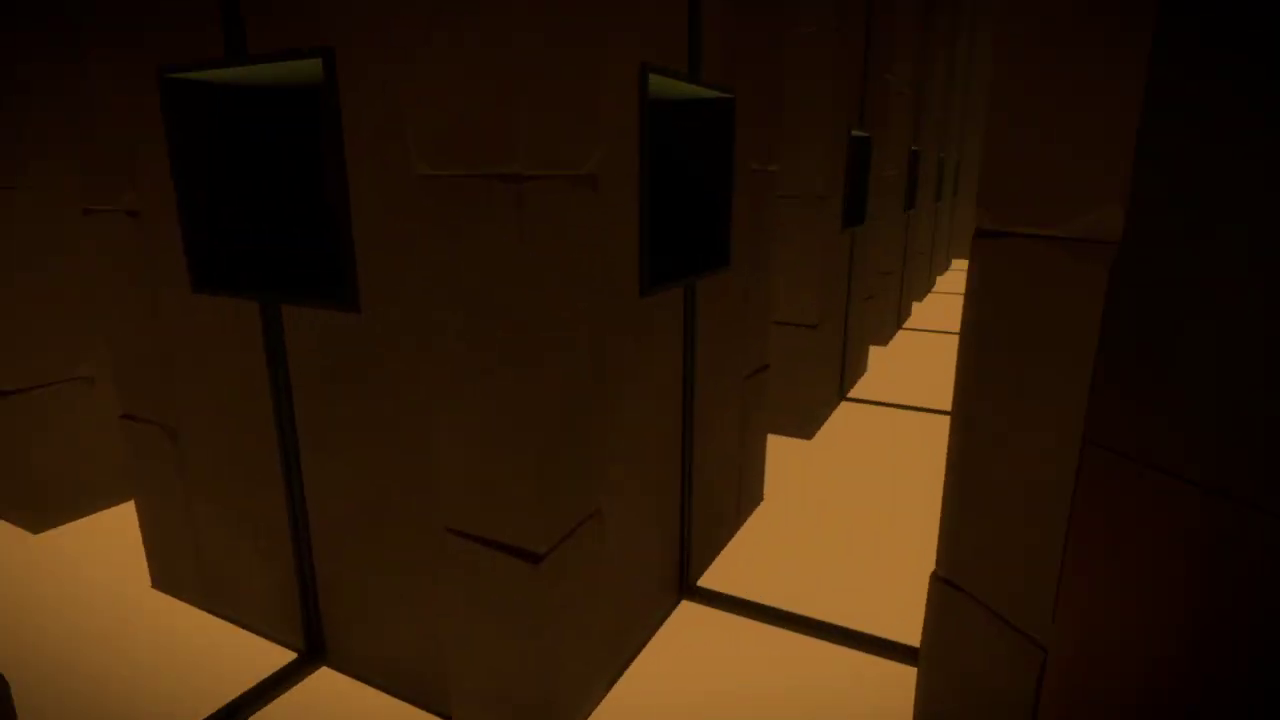
{"action": "key", "text": "w"}
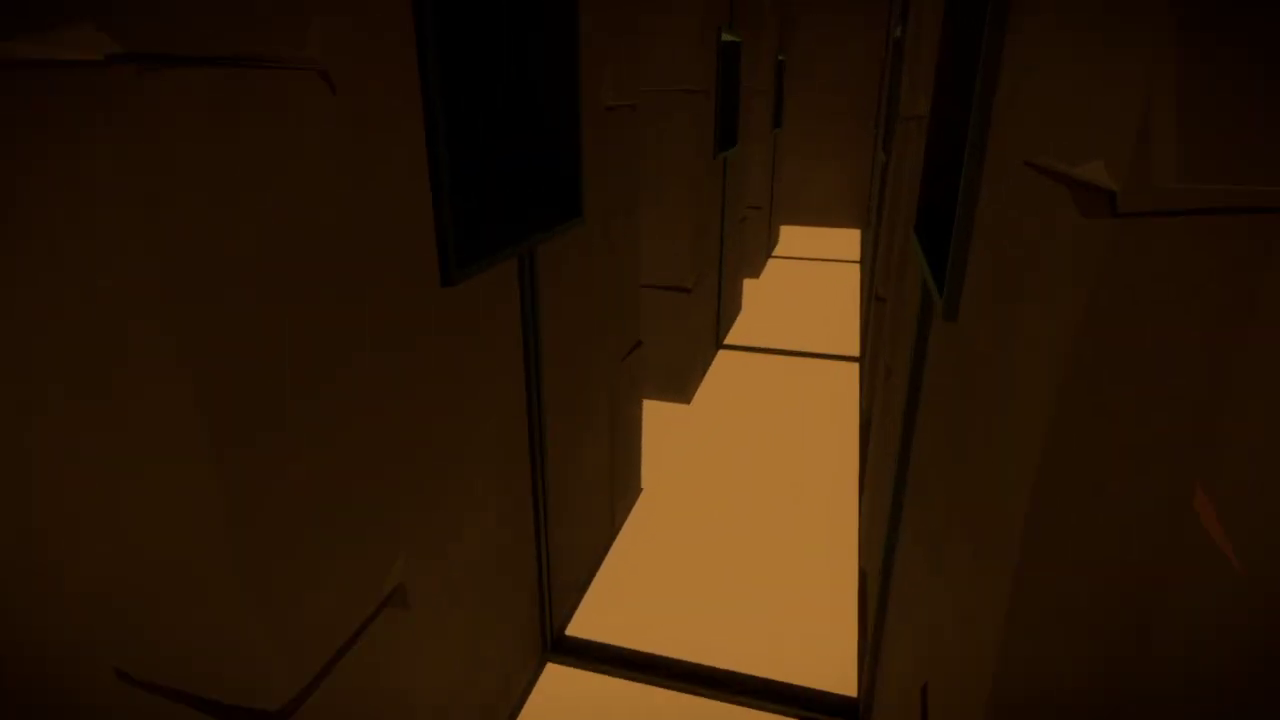
{"action": "key", "text": "w"}
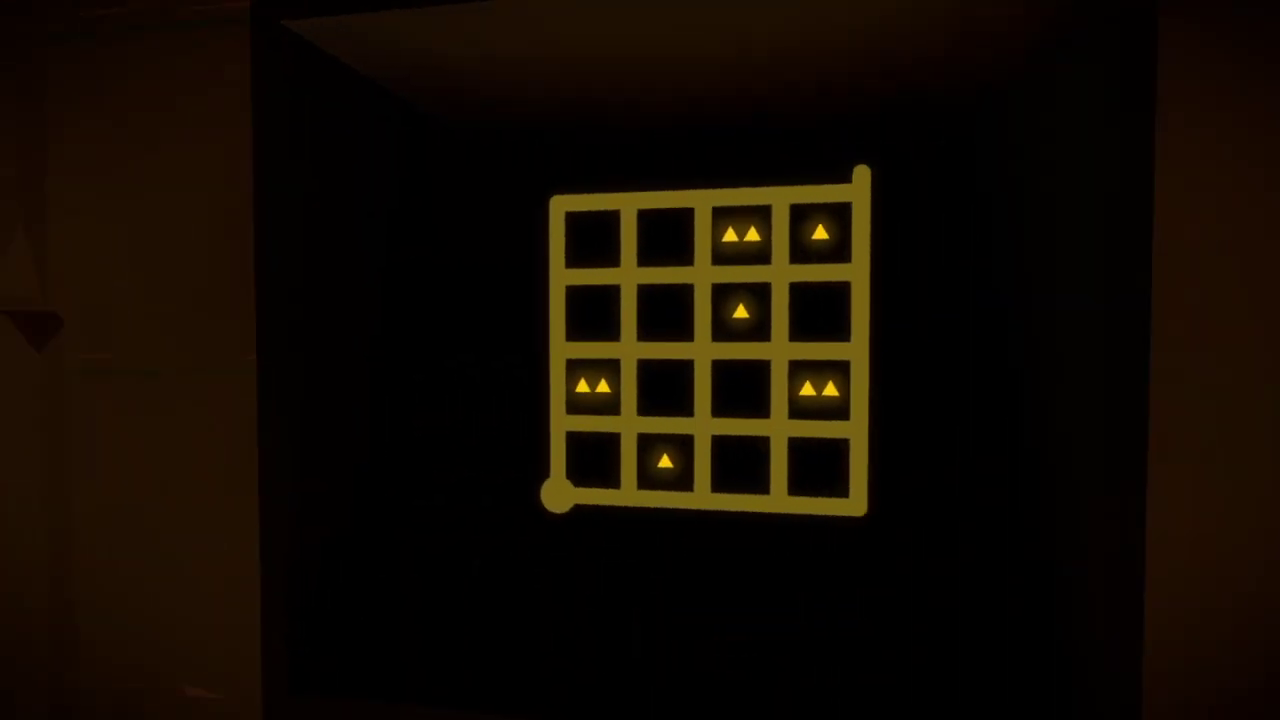
Attempt the corridor triangle panel, discarding a failed line and restarting from the start circle
{"action": "left_click", "coordinate": [640, 360]}
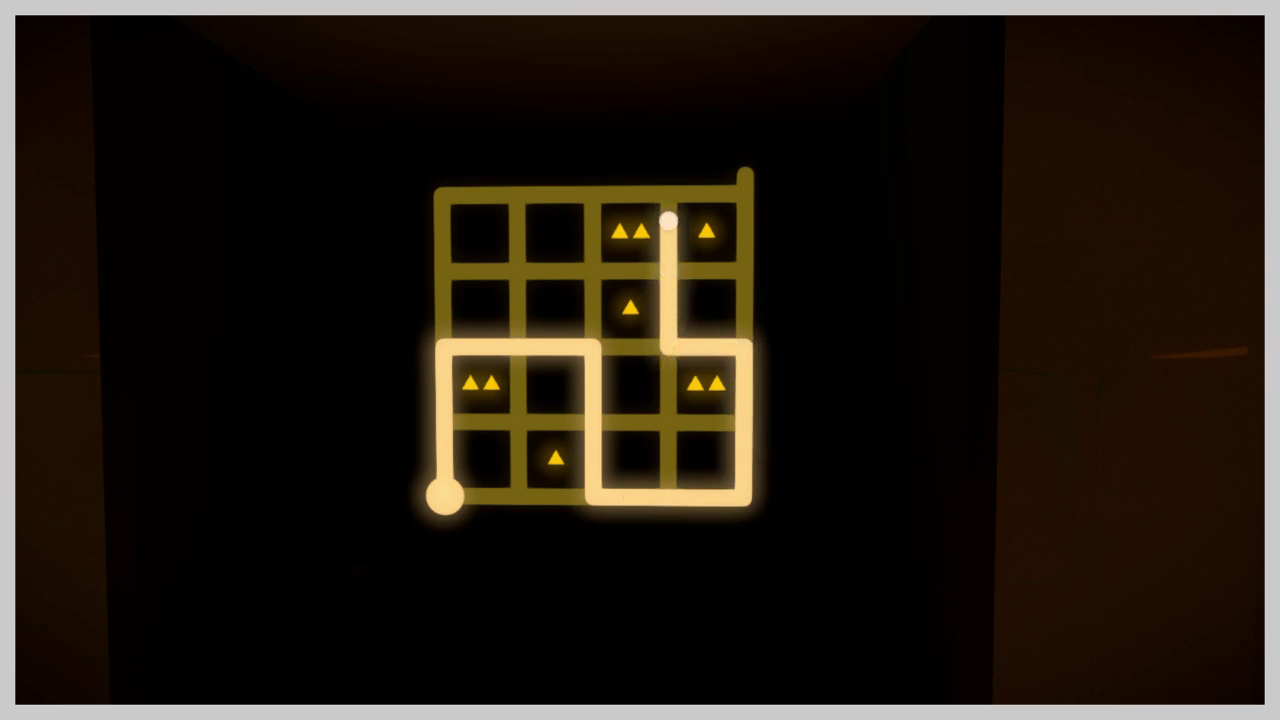
{"action": "left_click", "coordinate": [683, 270]}
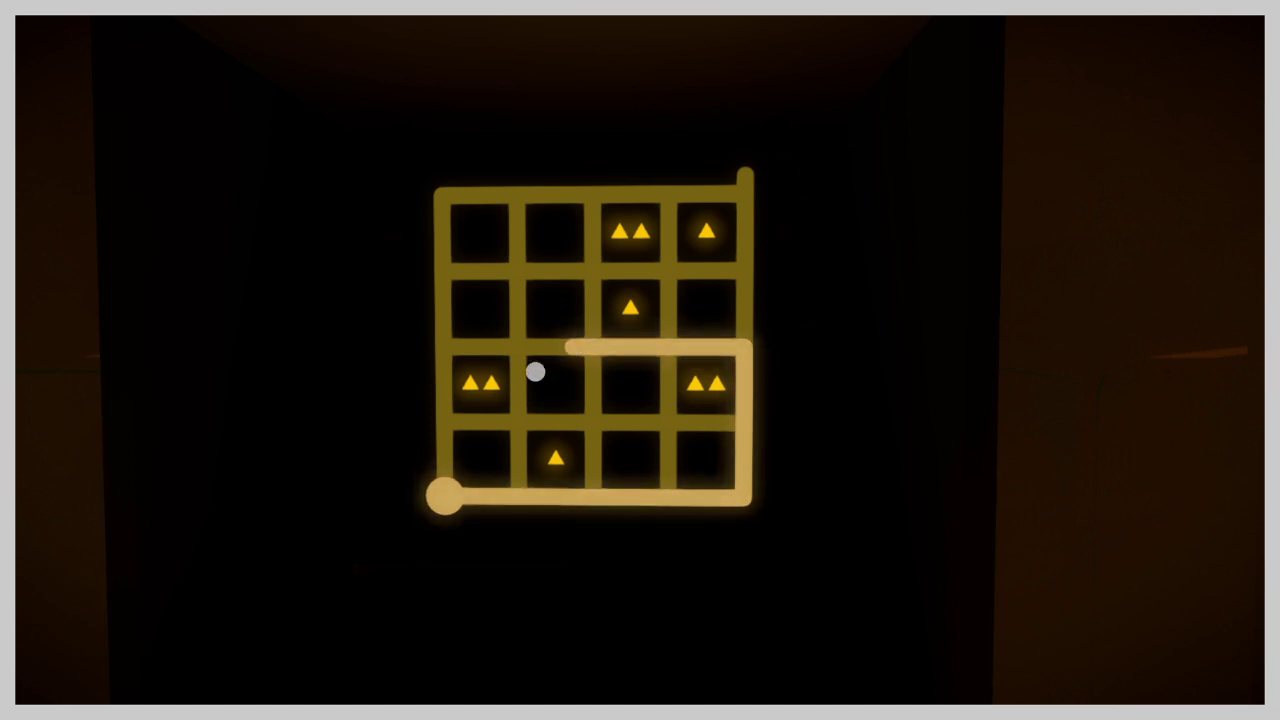
{"action": "left_click", "coordinate": [444, 495]}
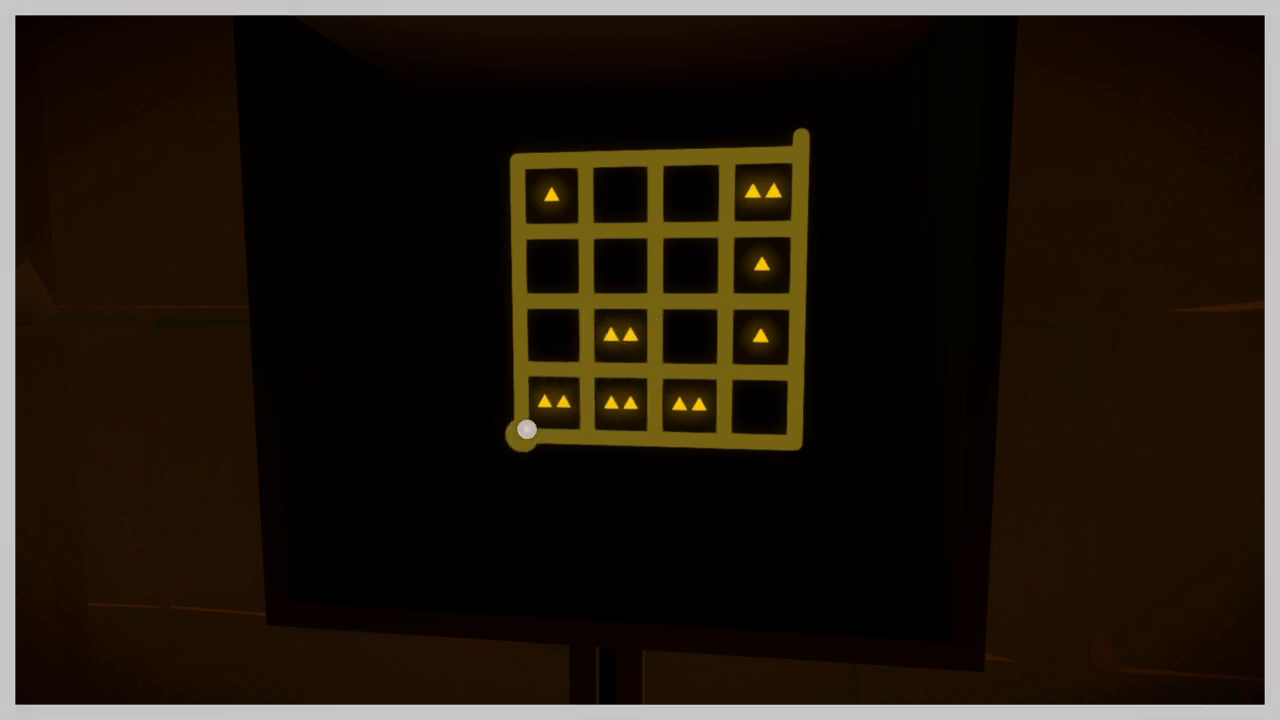
Solve the next triangle panel by drawing the line to its top-right exit, then walk into the corridor
{"action": "left_click", "coordinate": [526, 430]}
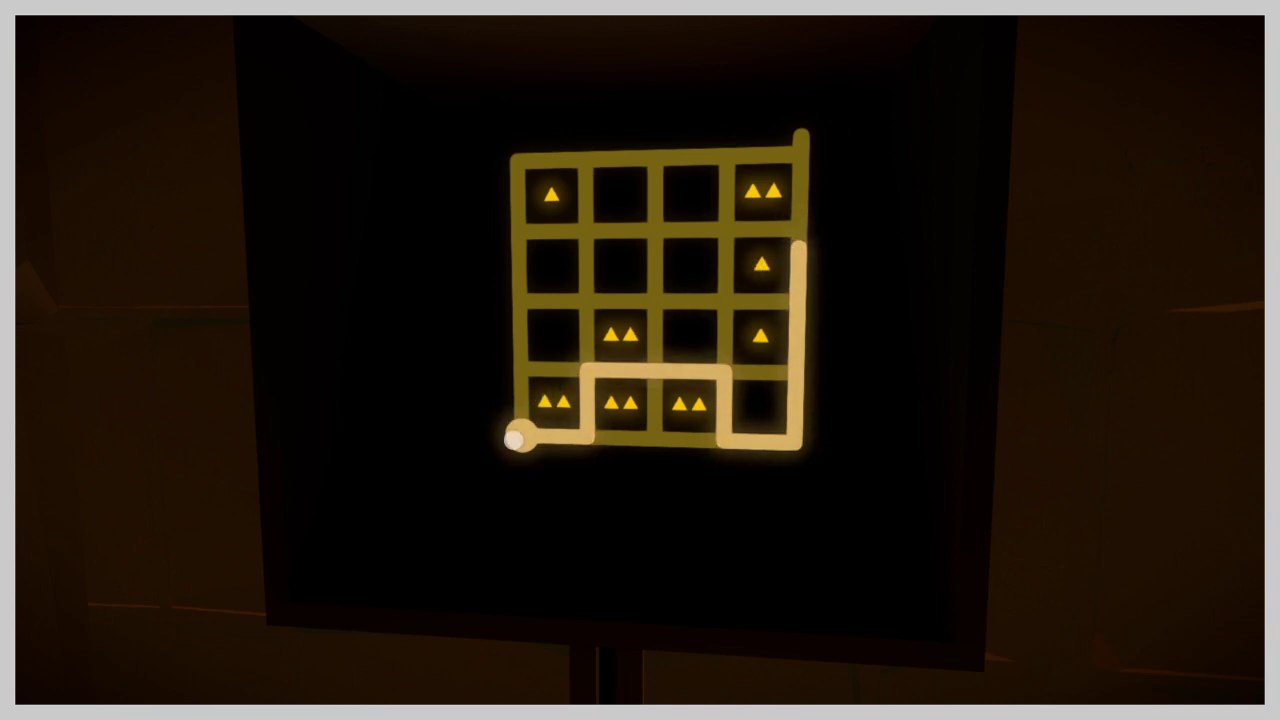
{"action": "left_click", "coordinate": [516, 437]}
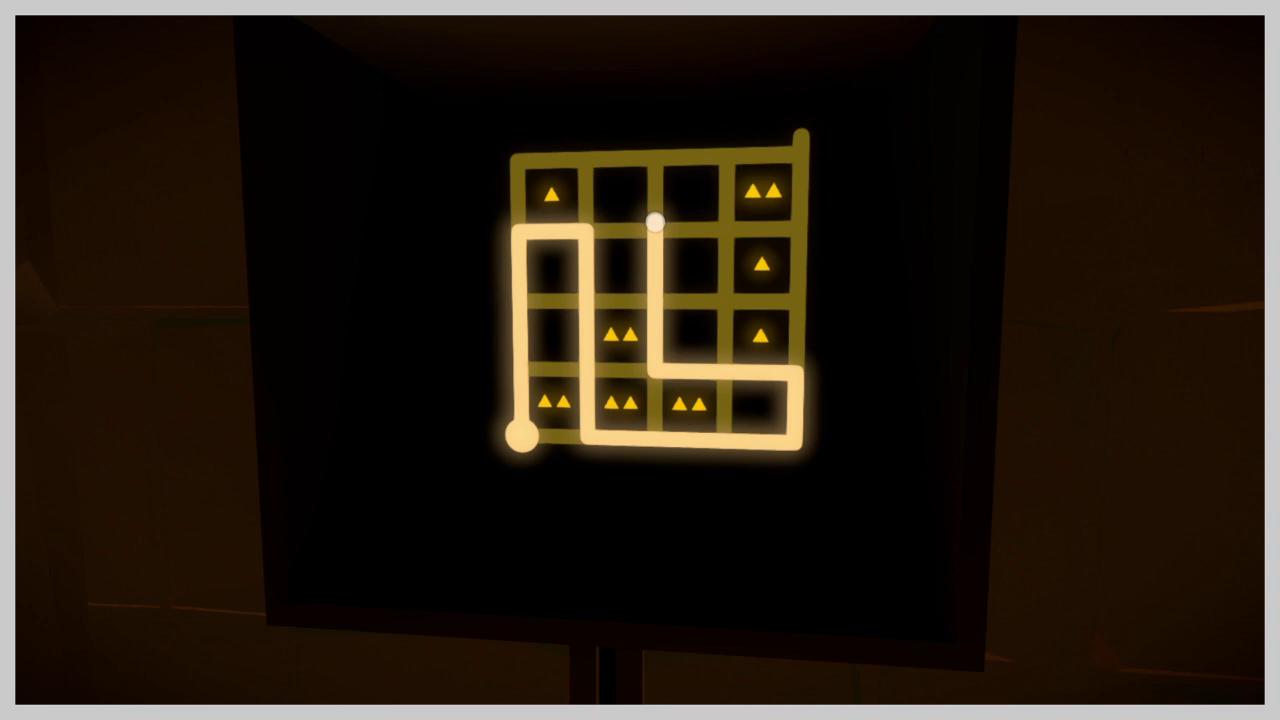
{"action": "left_click", "coordinate": [801, 134]}
{"action": "key", "text": "w"}
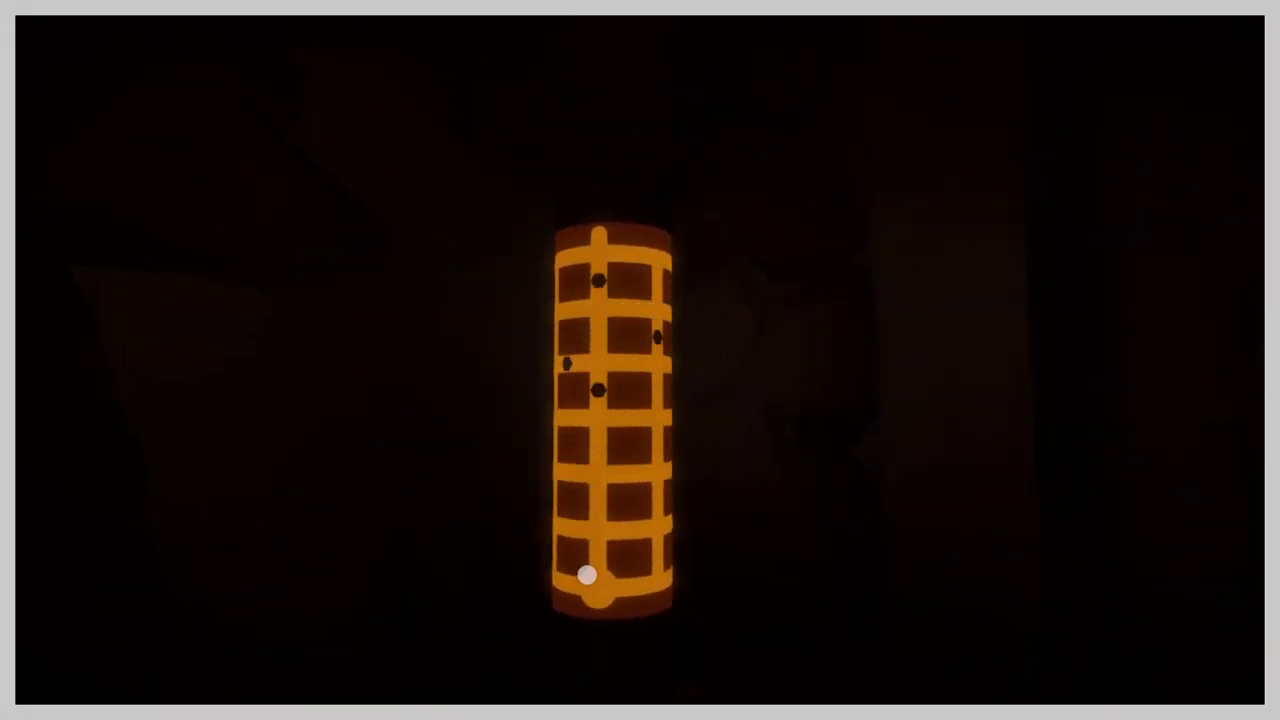
Trace a partial line up and around the cylinder pillar from its bottom start, then abandon it
{"action": "left_click", "coordinate": [589, 576]}
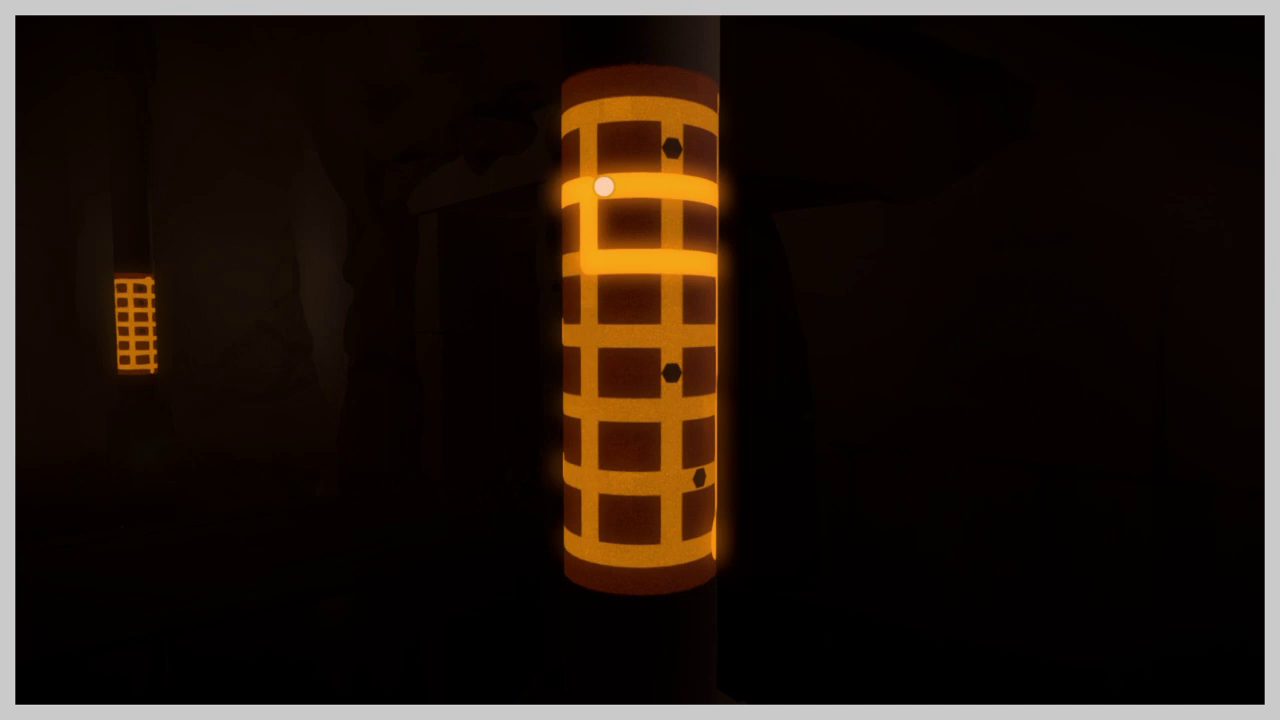
{"action": "right_click", "coordinate": [811, 334]}
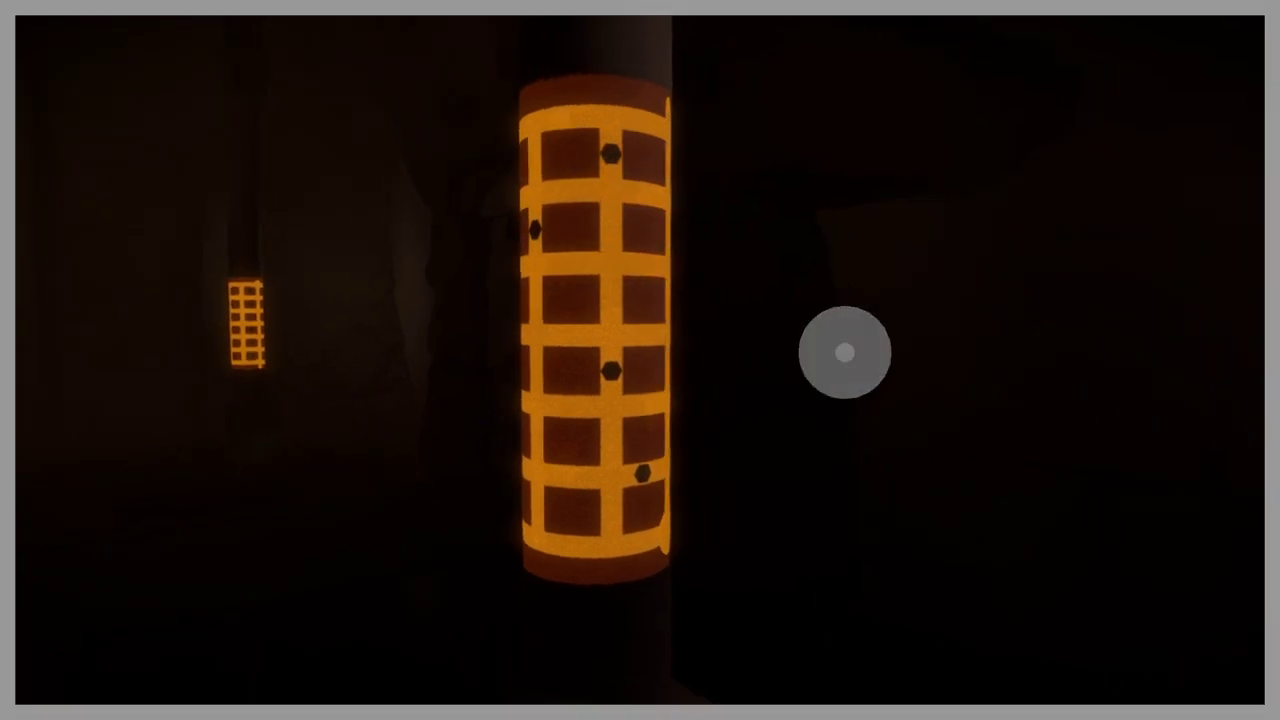
{"action": "left_click", "coordinate": [640, 360]}
{"action": "left_click", "coordinate": [616, 402]}
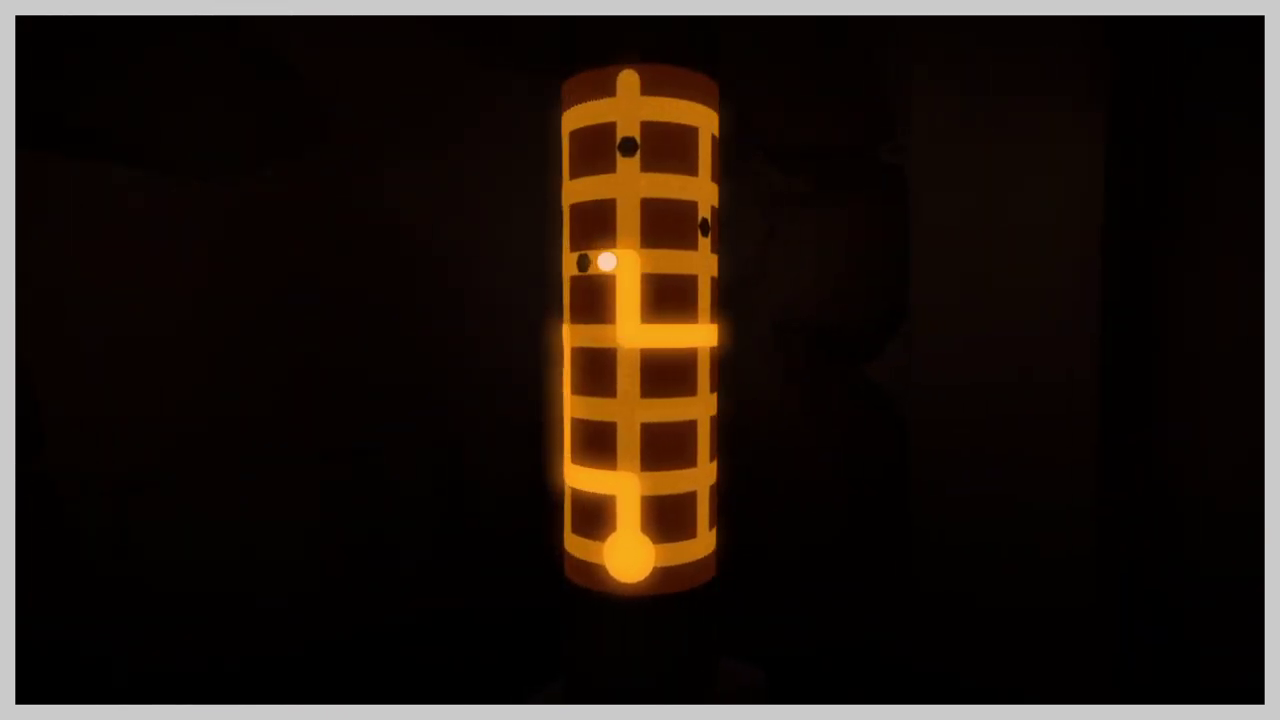
{"action": "left_click", "coordinate": [597, 262]}
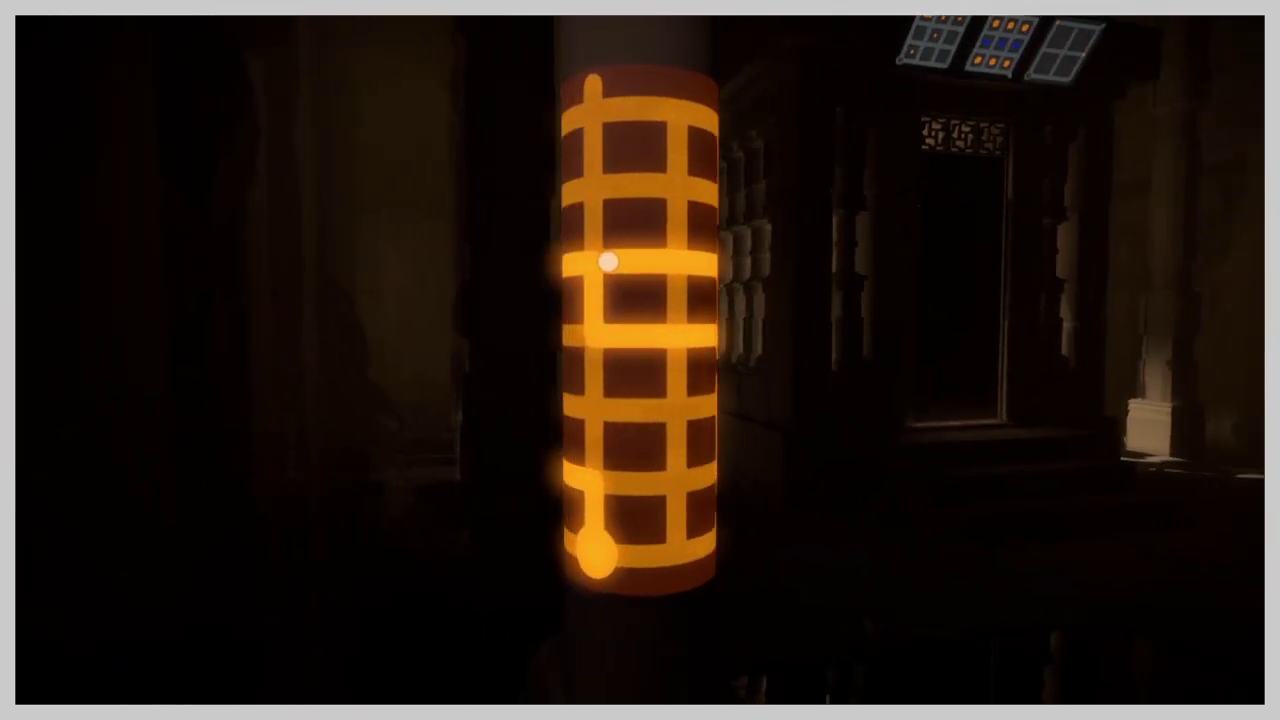